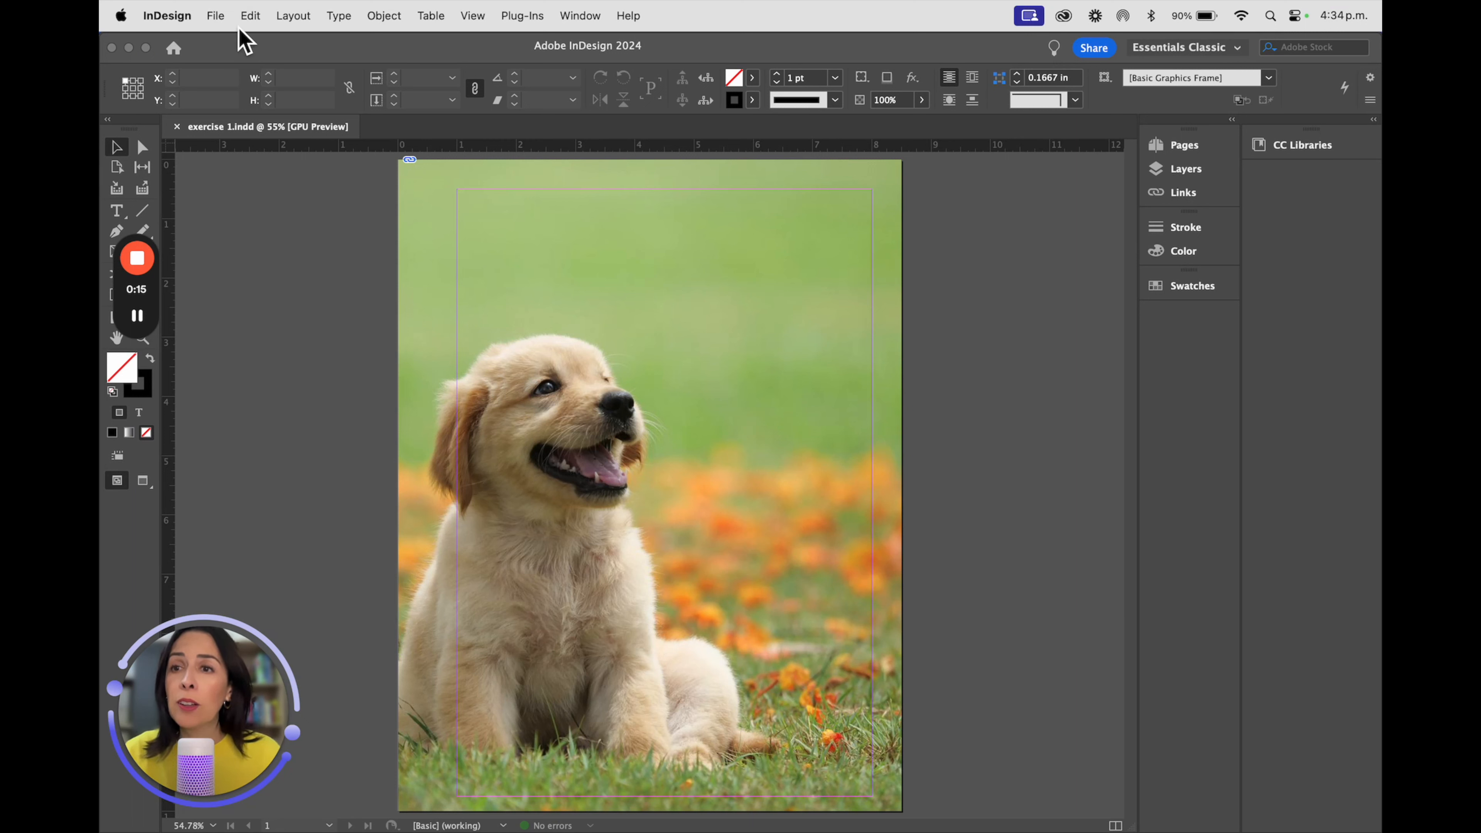
left_click(216, 12)
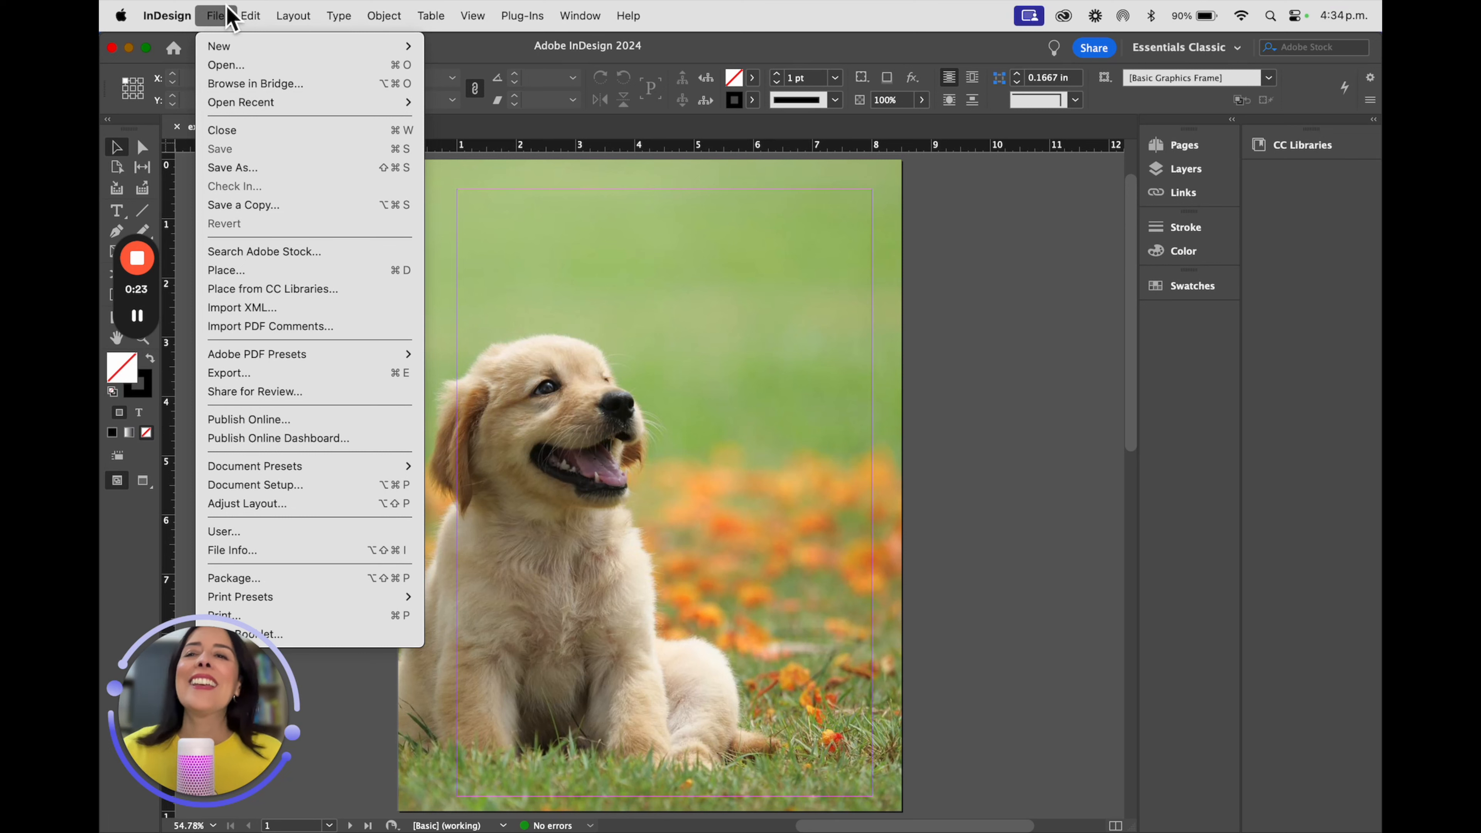
left_click(224, 15)
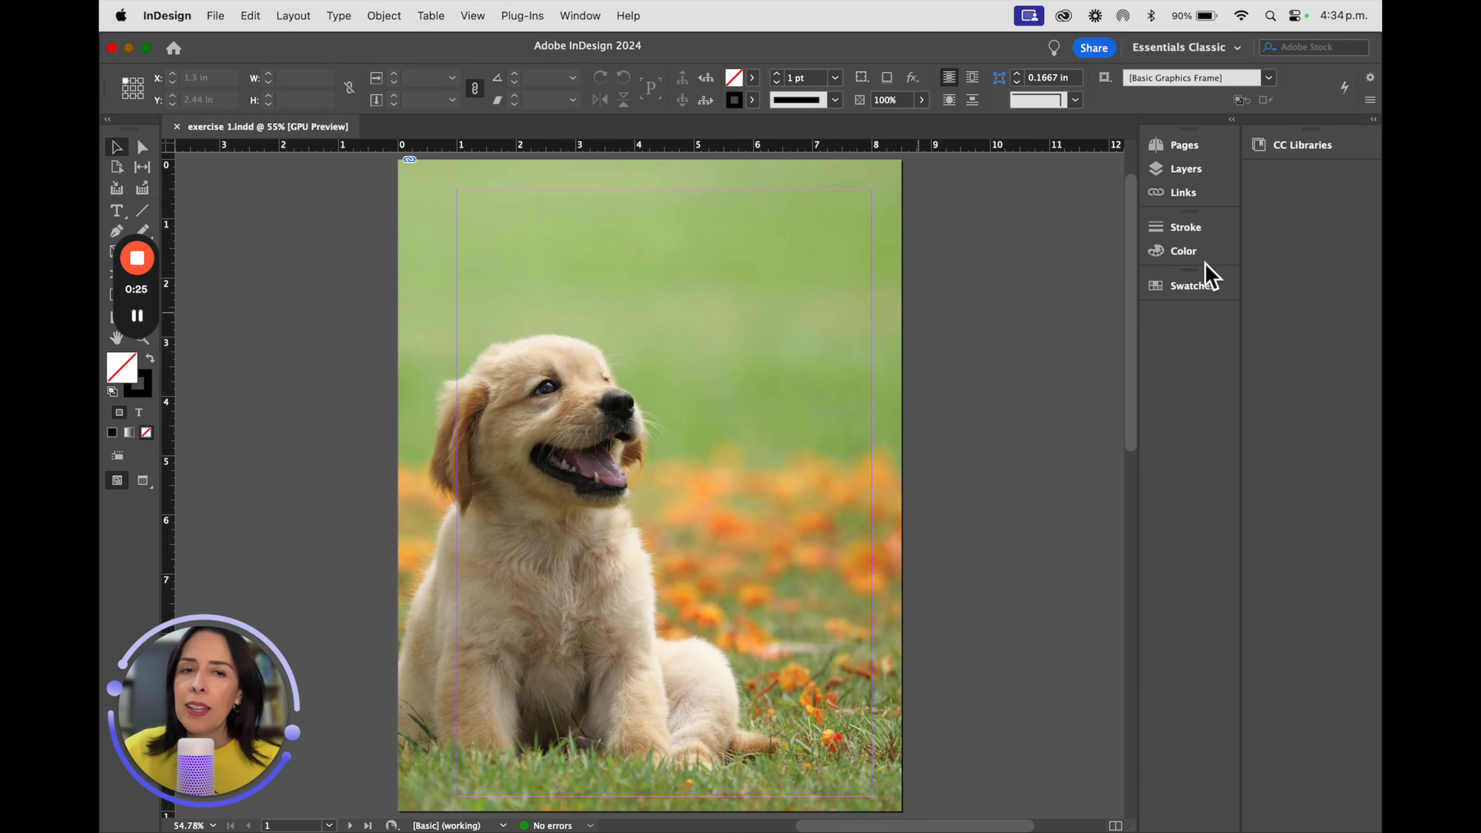
Open the A-Parent spread for editing, with both of its pages in view.
left_click(1188, 153)
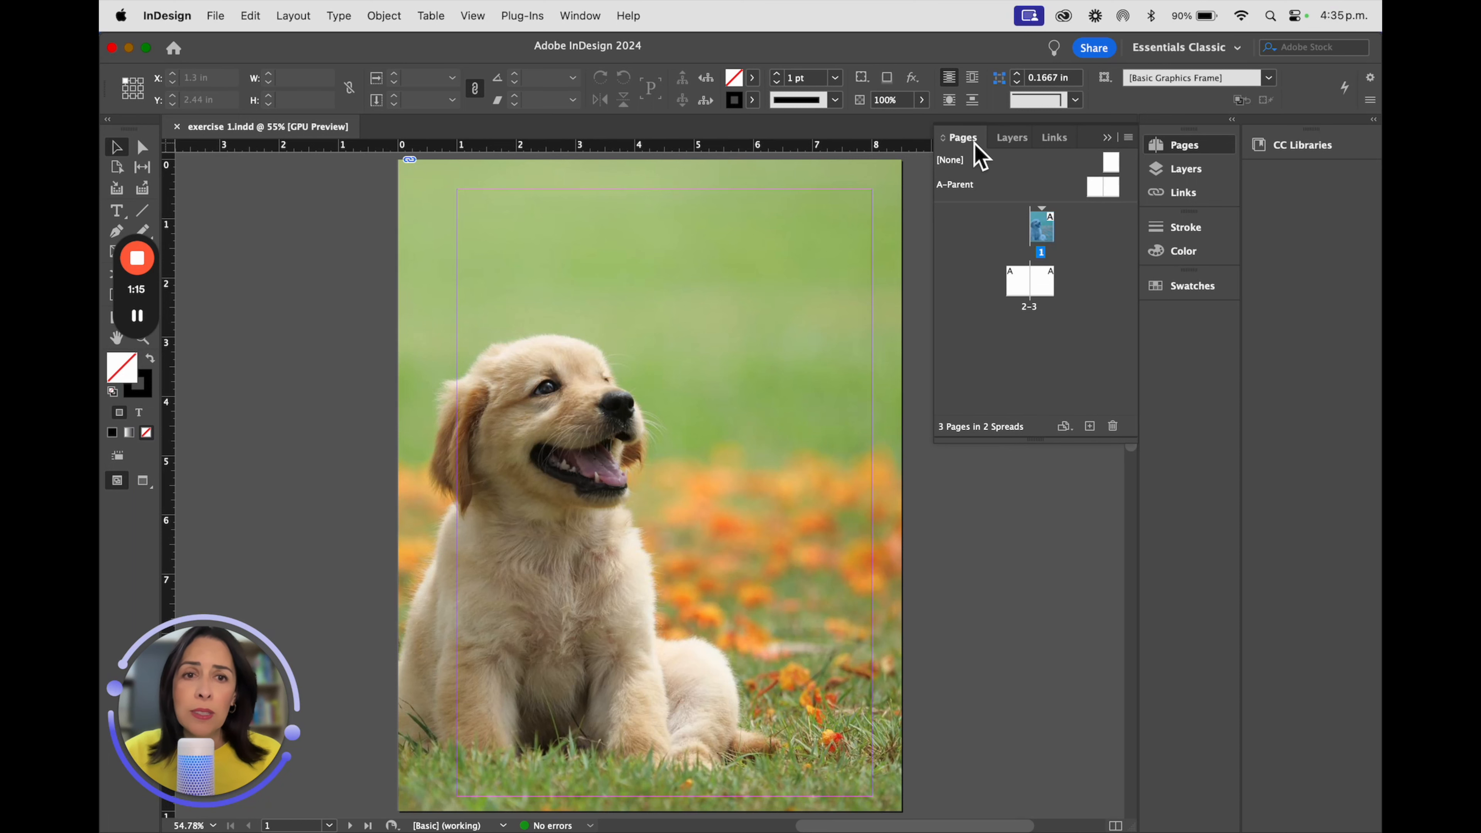
double_click(1100, 190)
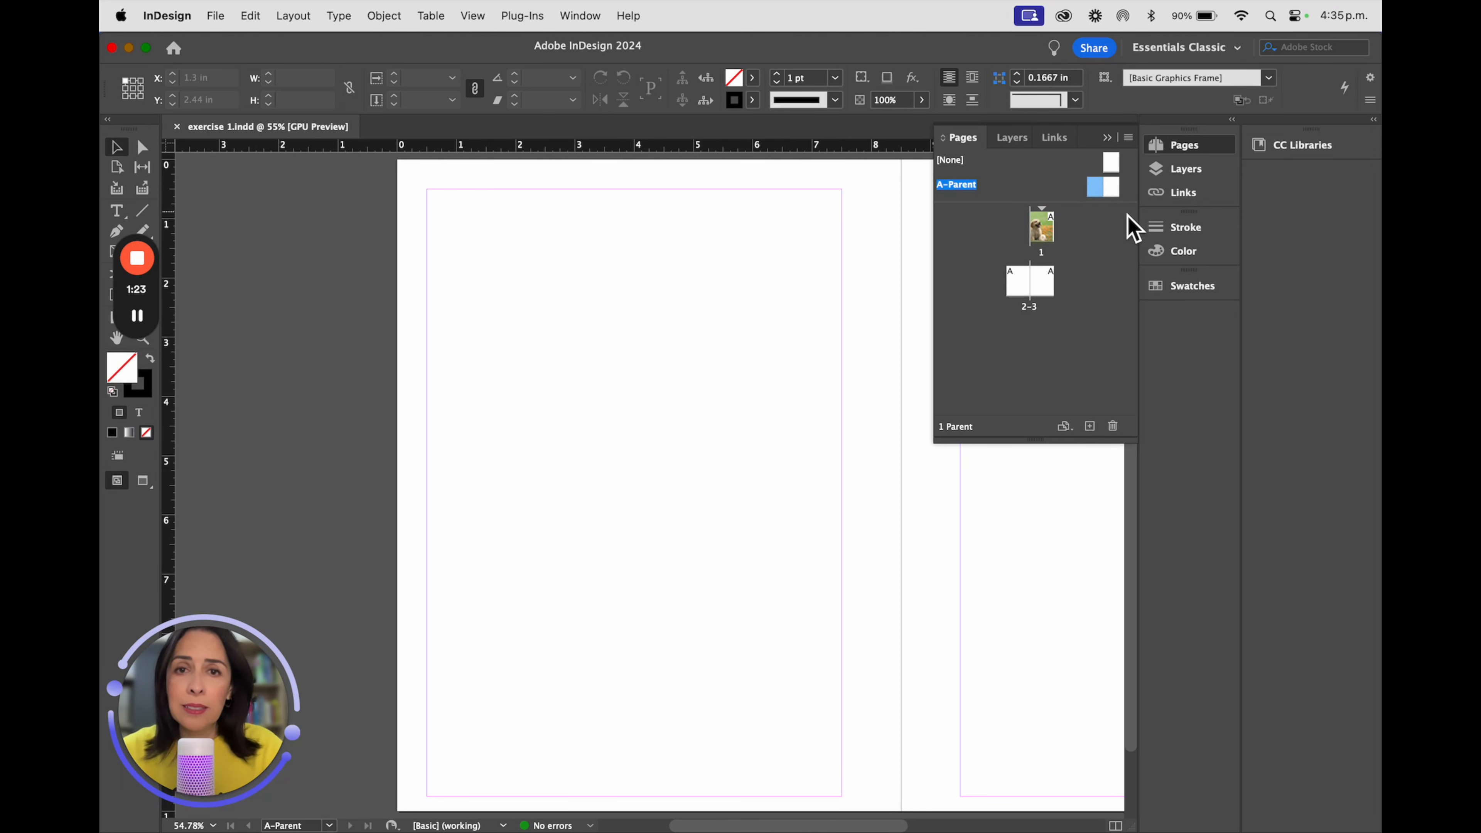
scroll(863, 435, "down", 2)
scroll(869, 443, "down", 2)
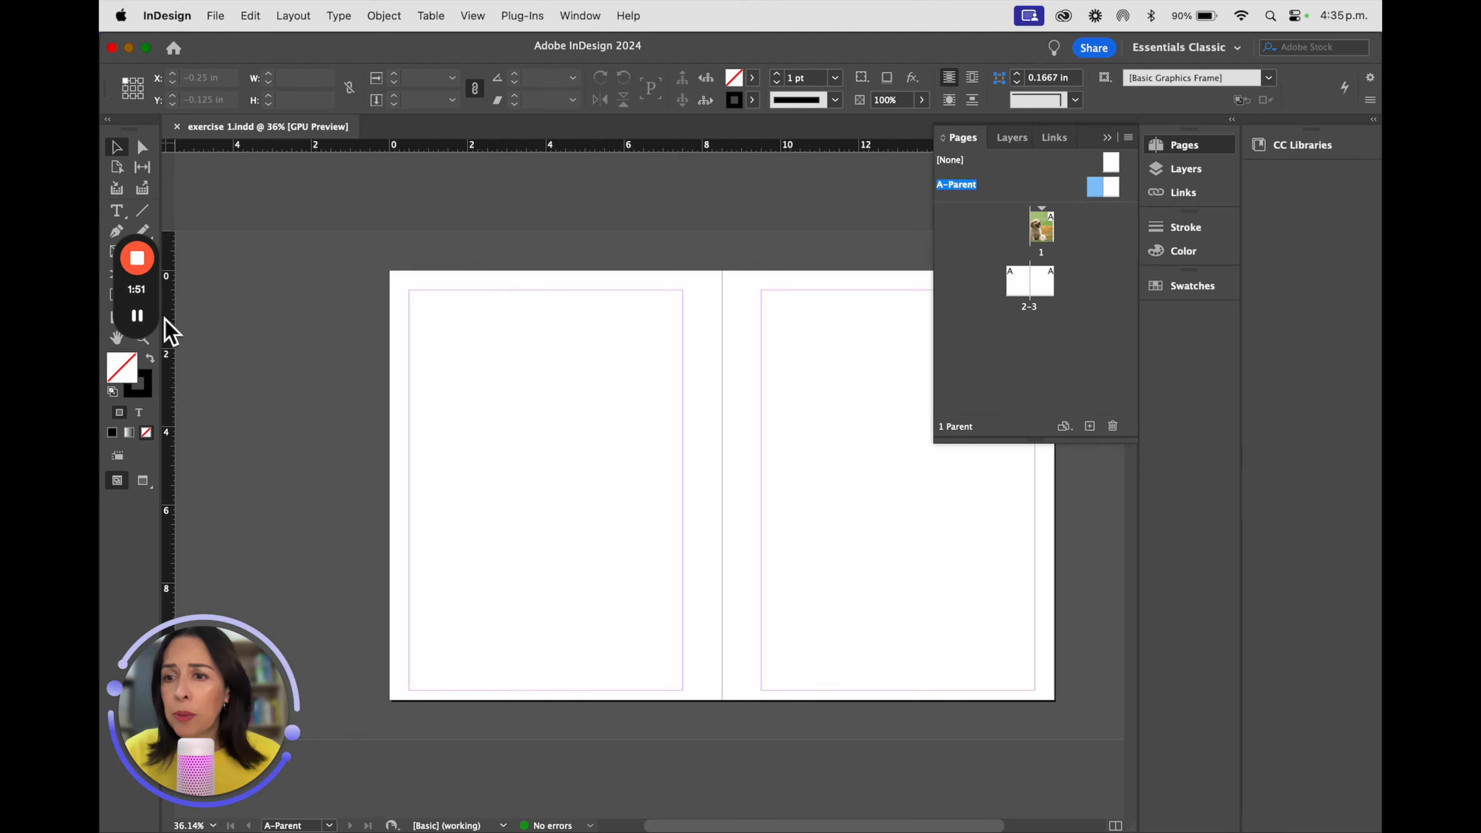
Draw a circle about 0.775 in across in the upper part of the parent spread's left page with the Ellipse tool.
left_click_drag(153, 263, 347, 671)
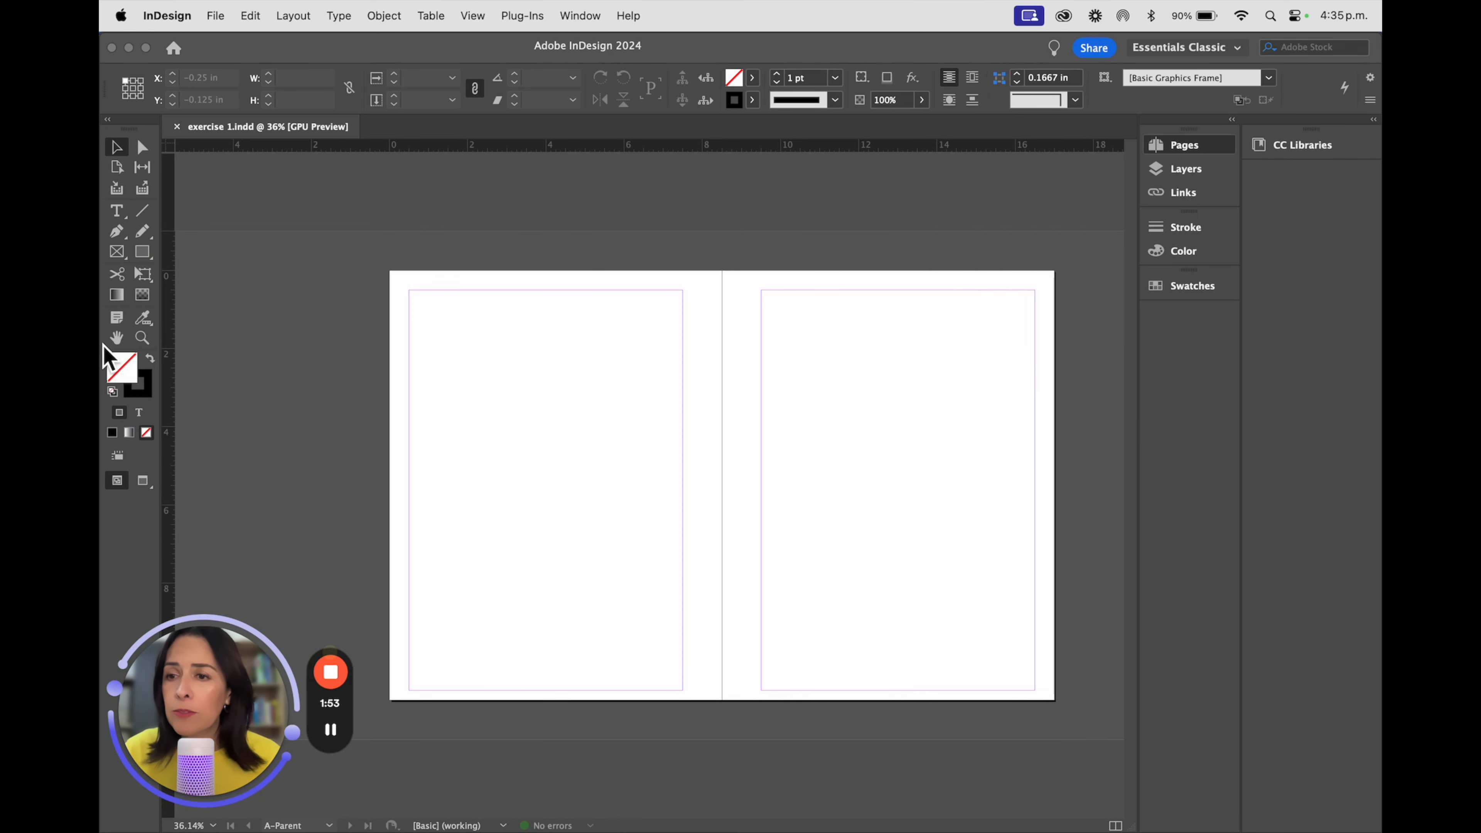
left_click(142, 252)
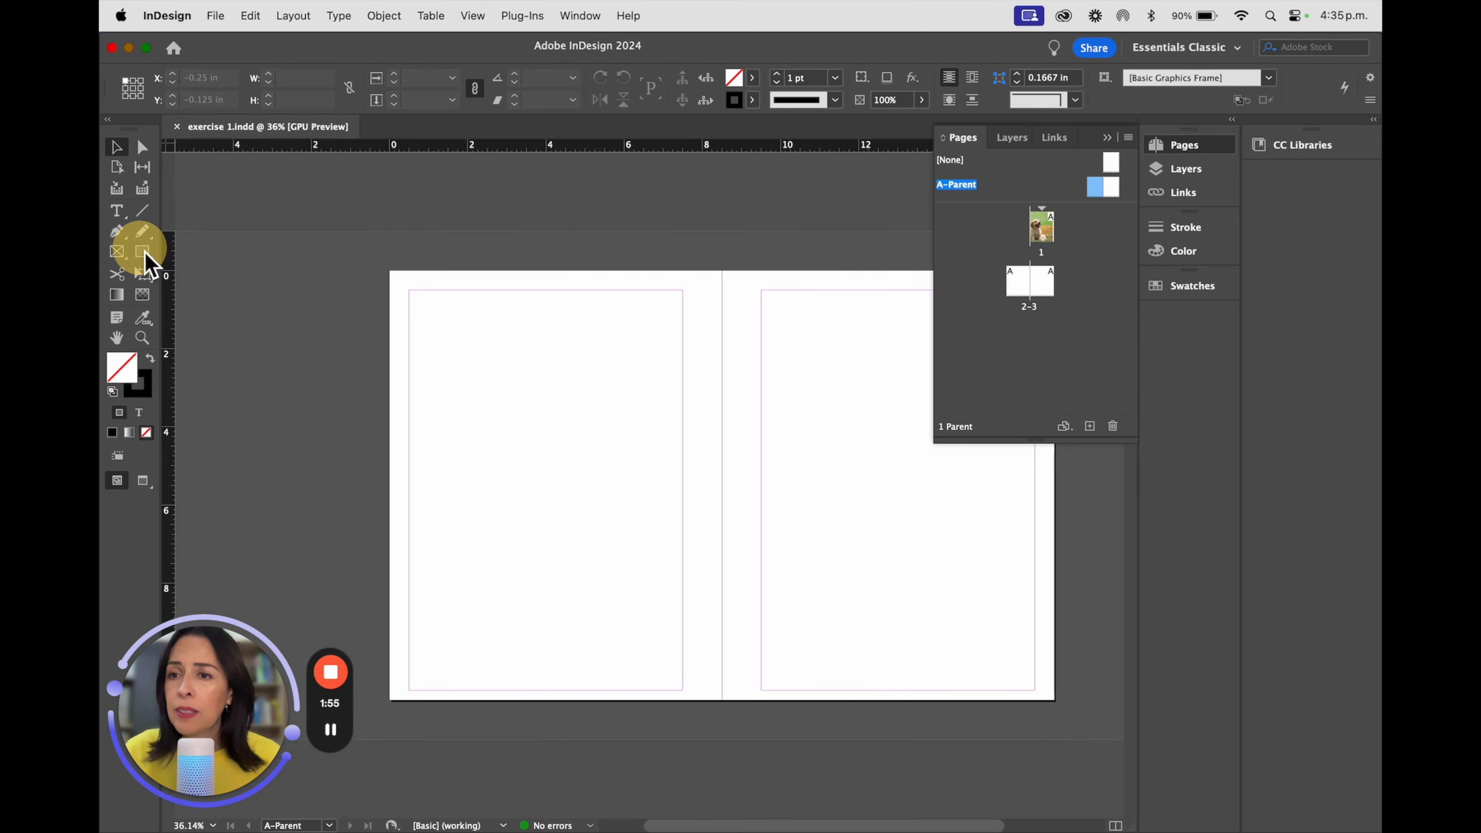
left_click_drag(147, 266, 230, 289)
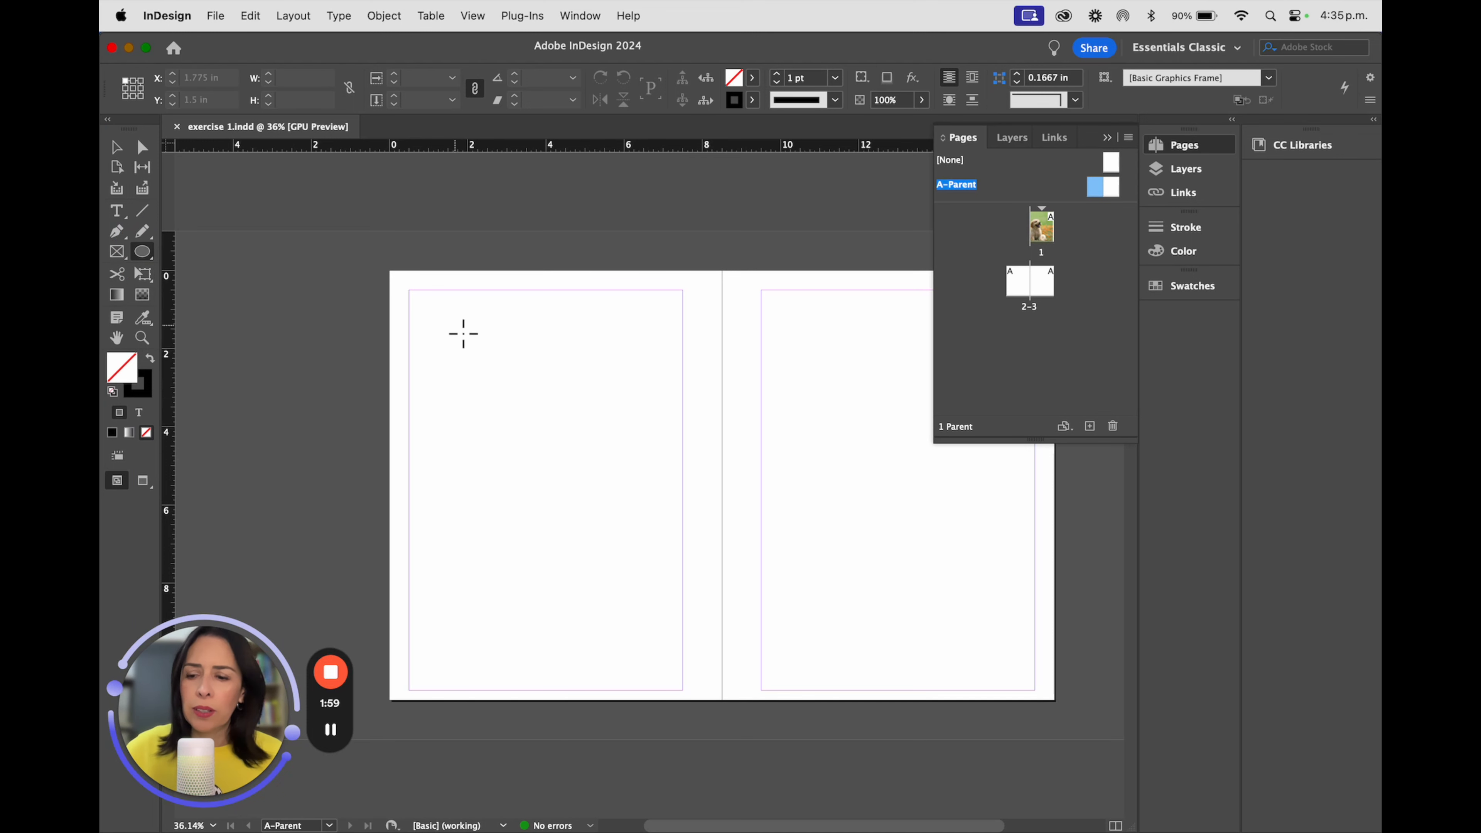
left_click_drag(453, 354, 484, 385)
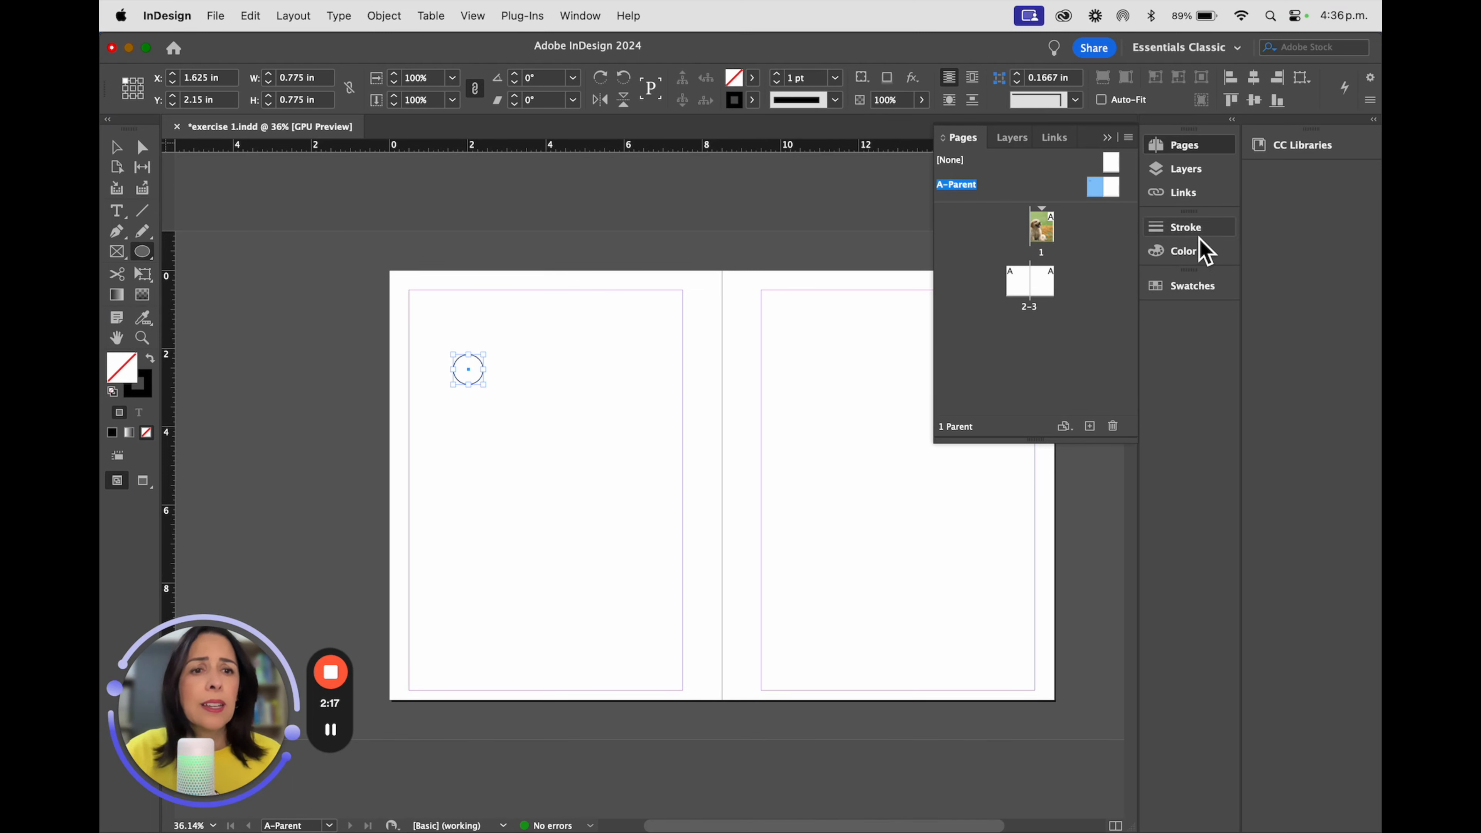
Fill the circle with the magenta swatch C=0 M=100 Y=0 K=0 and set its stroke to None.
left_click(1205, 295)
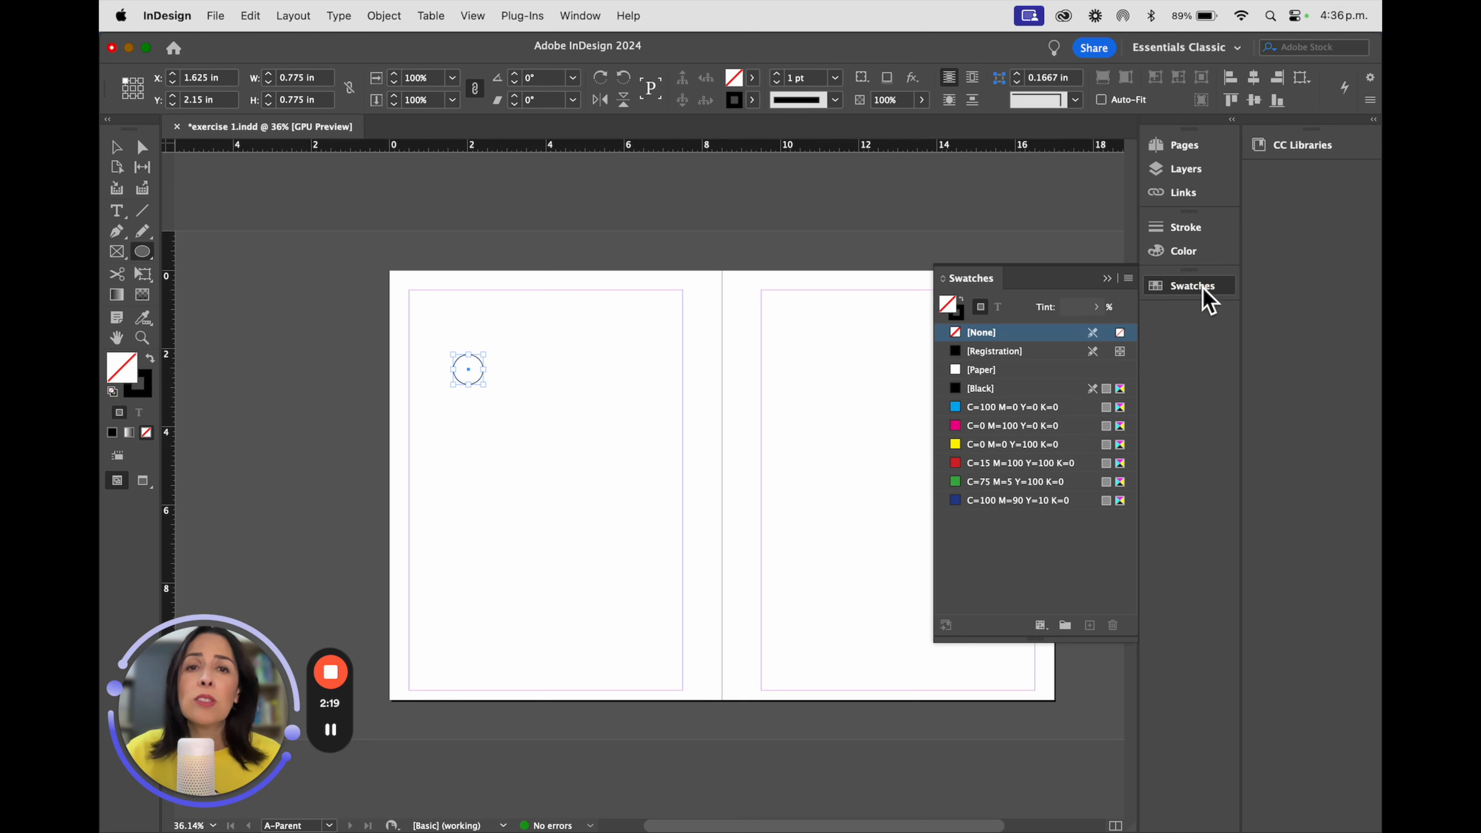
left_click(1006, 430)
left_click(956, 314)
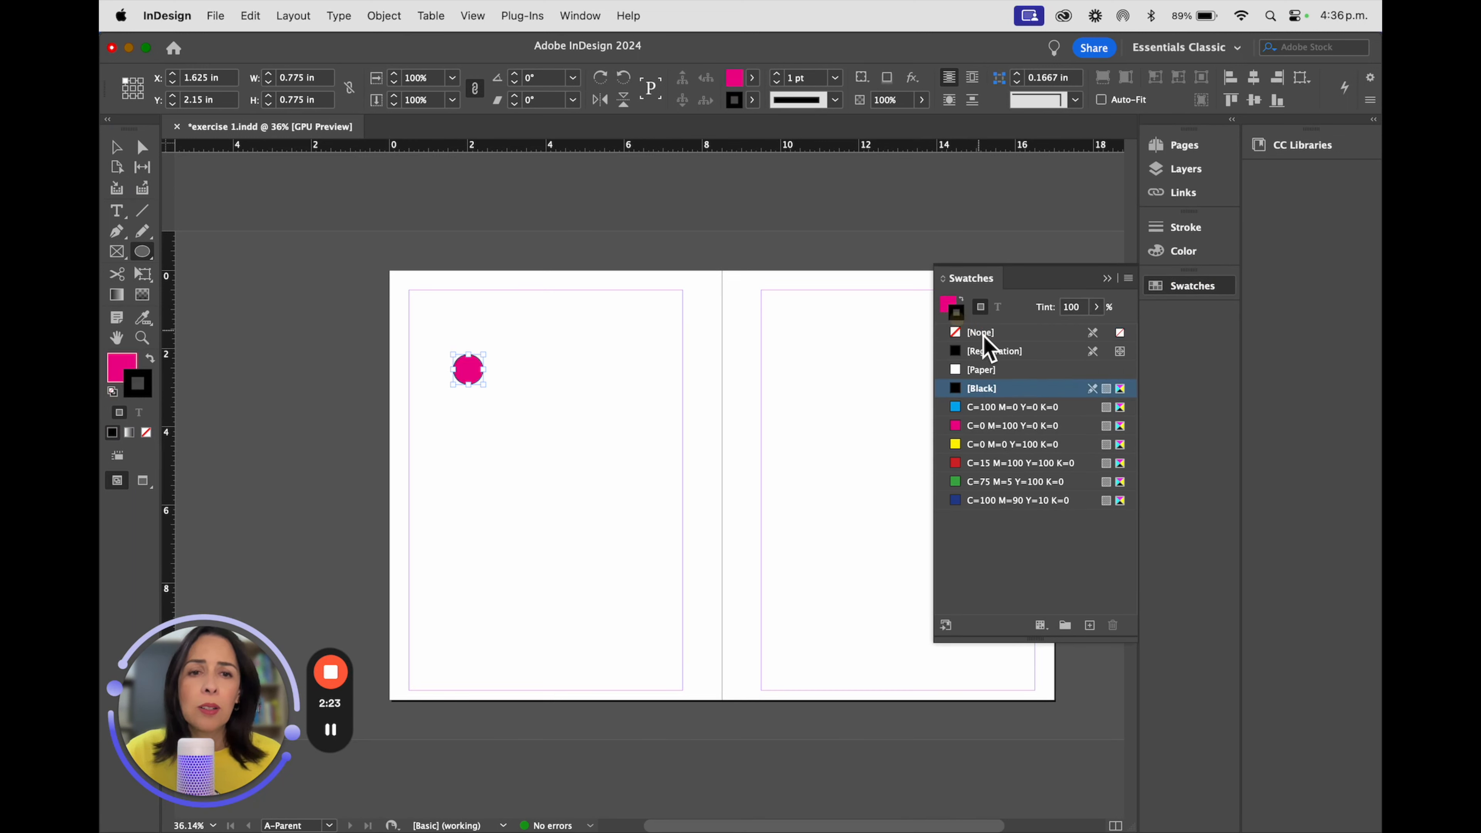
left_click(982, 334)
Move the magenta circle into the lower-left corner of the left page's margins and deselect it.
left_click(116, 147)
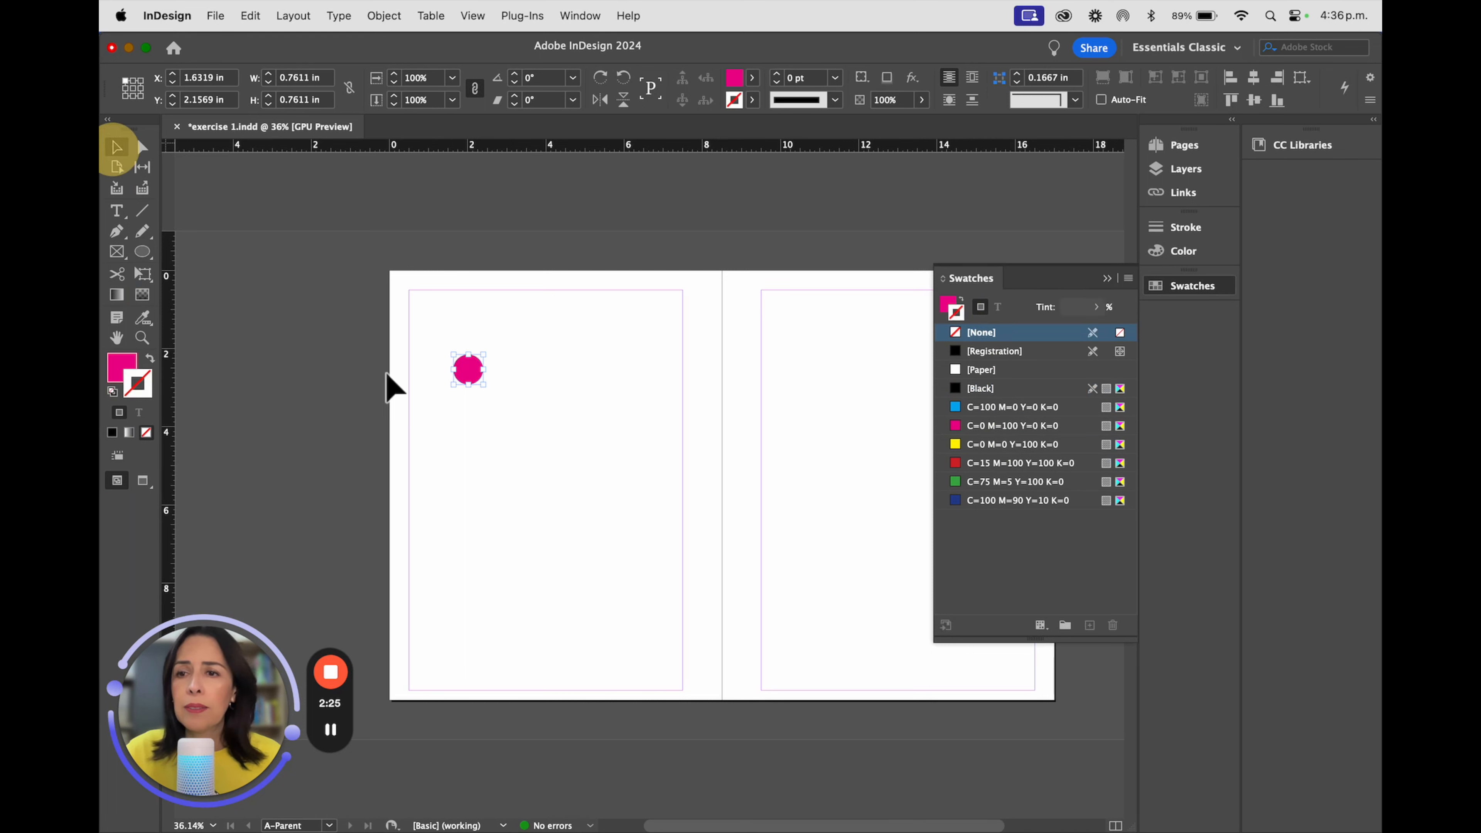
left_click_drag(467, 522, 426, 676)
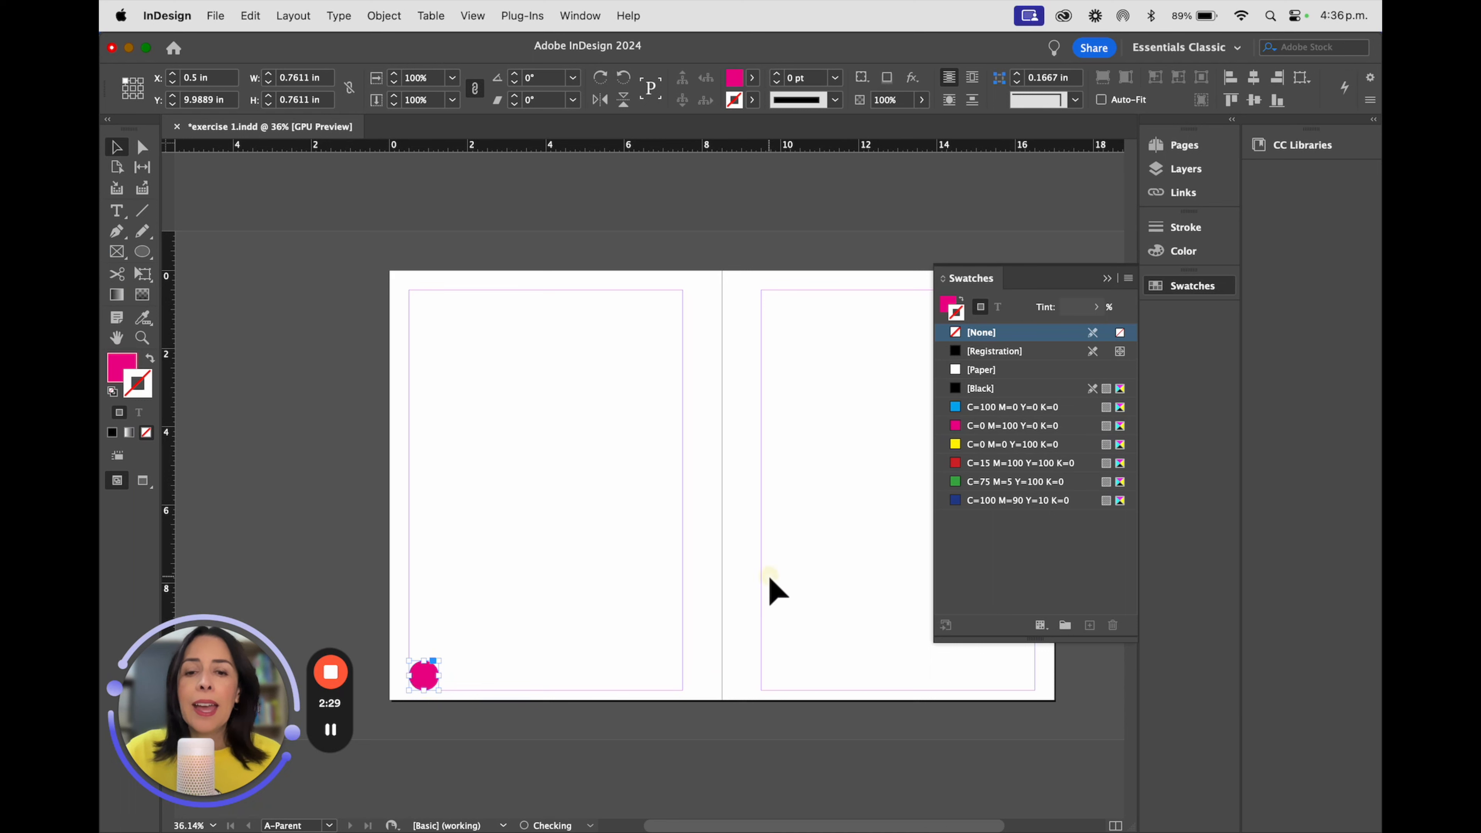
left_click(779, 591)
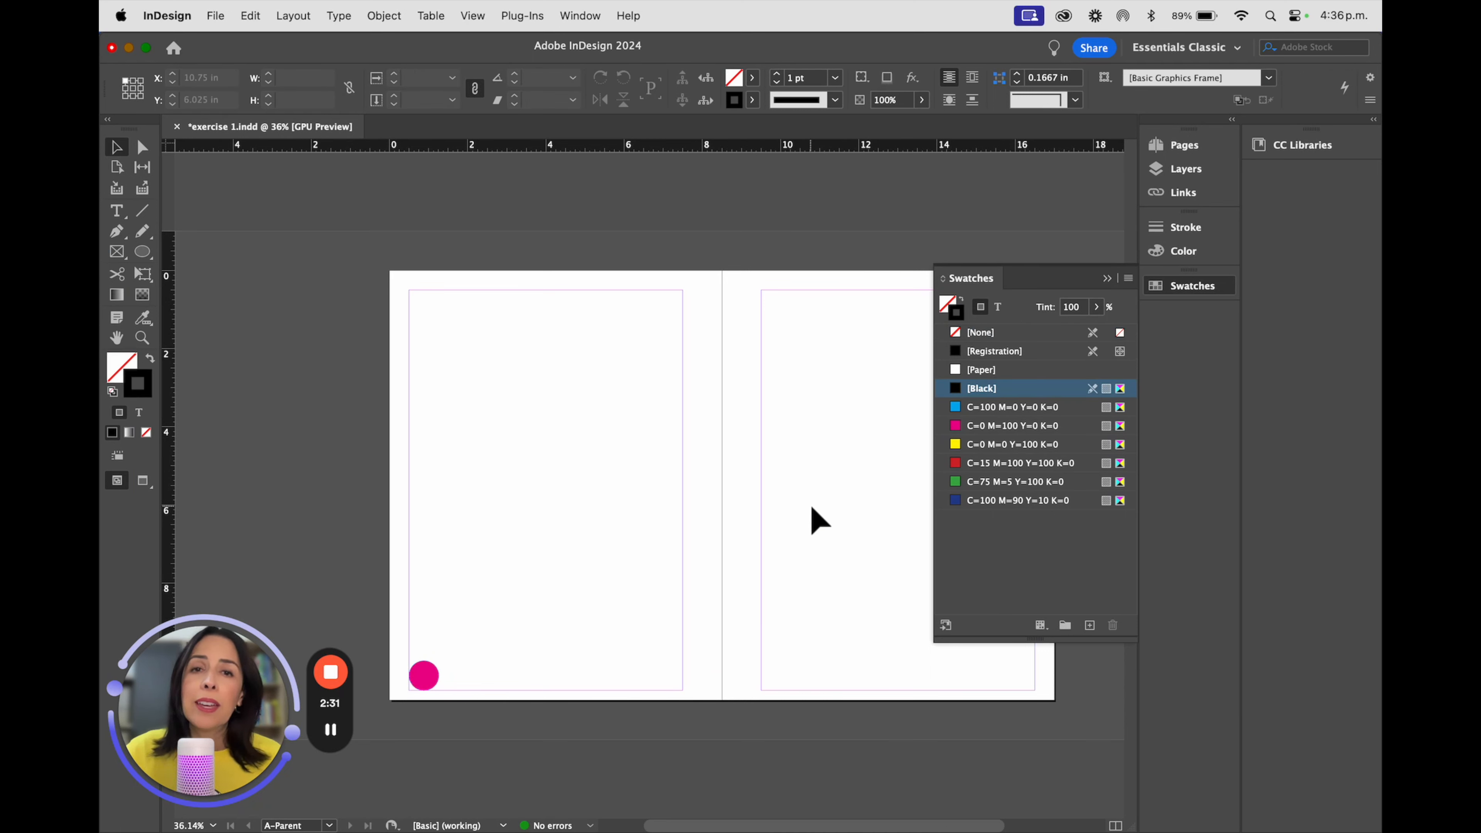
Create a text frame about 5.2 × 1.575 in across the two parent pages and enter the first name in it.
left_click(116, 214)
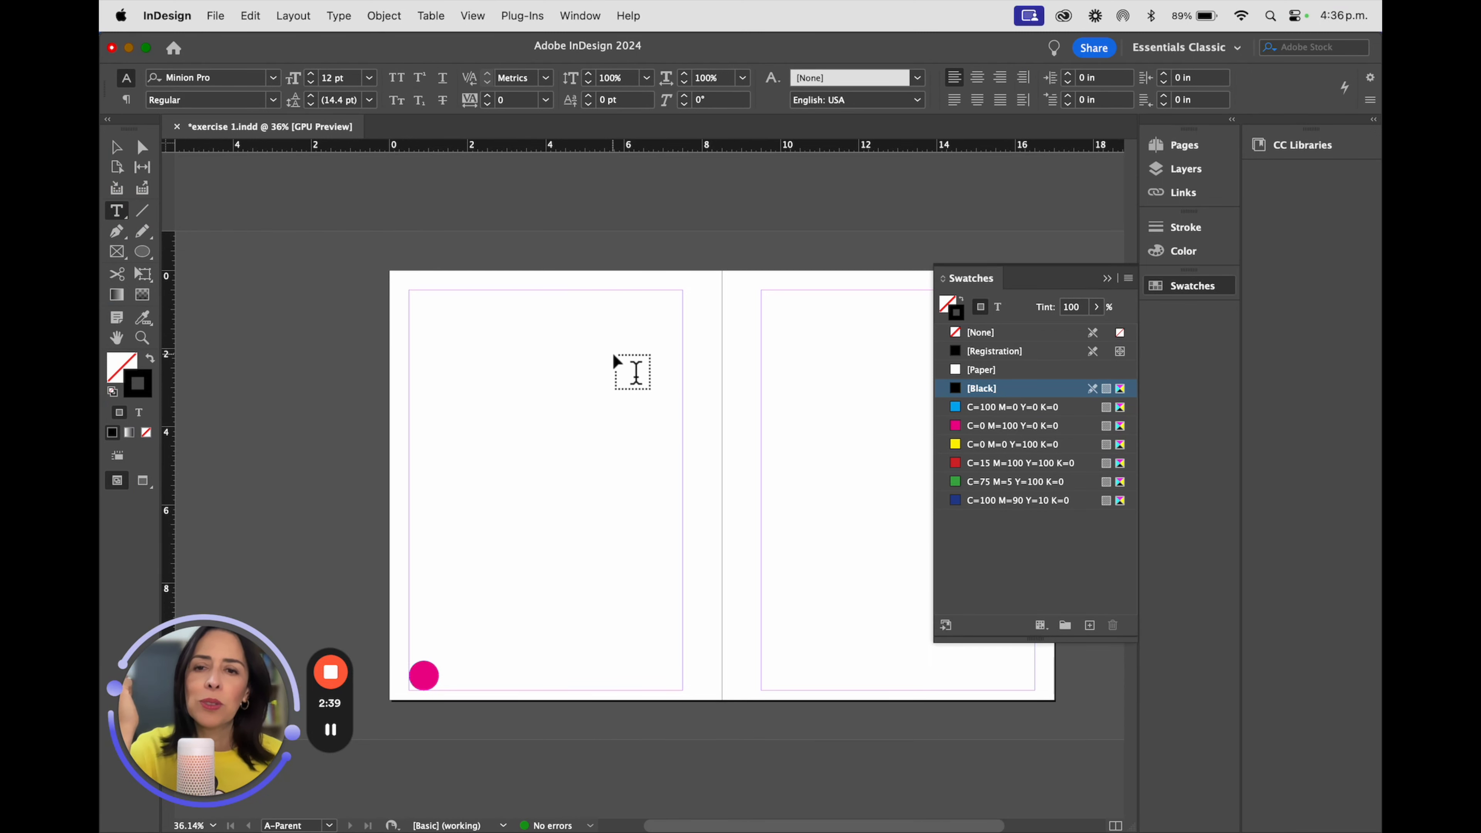
left_click_drag(566, 366, 770, 428)
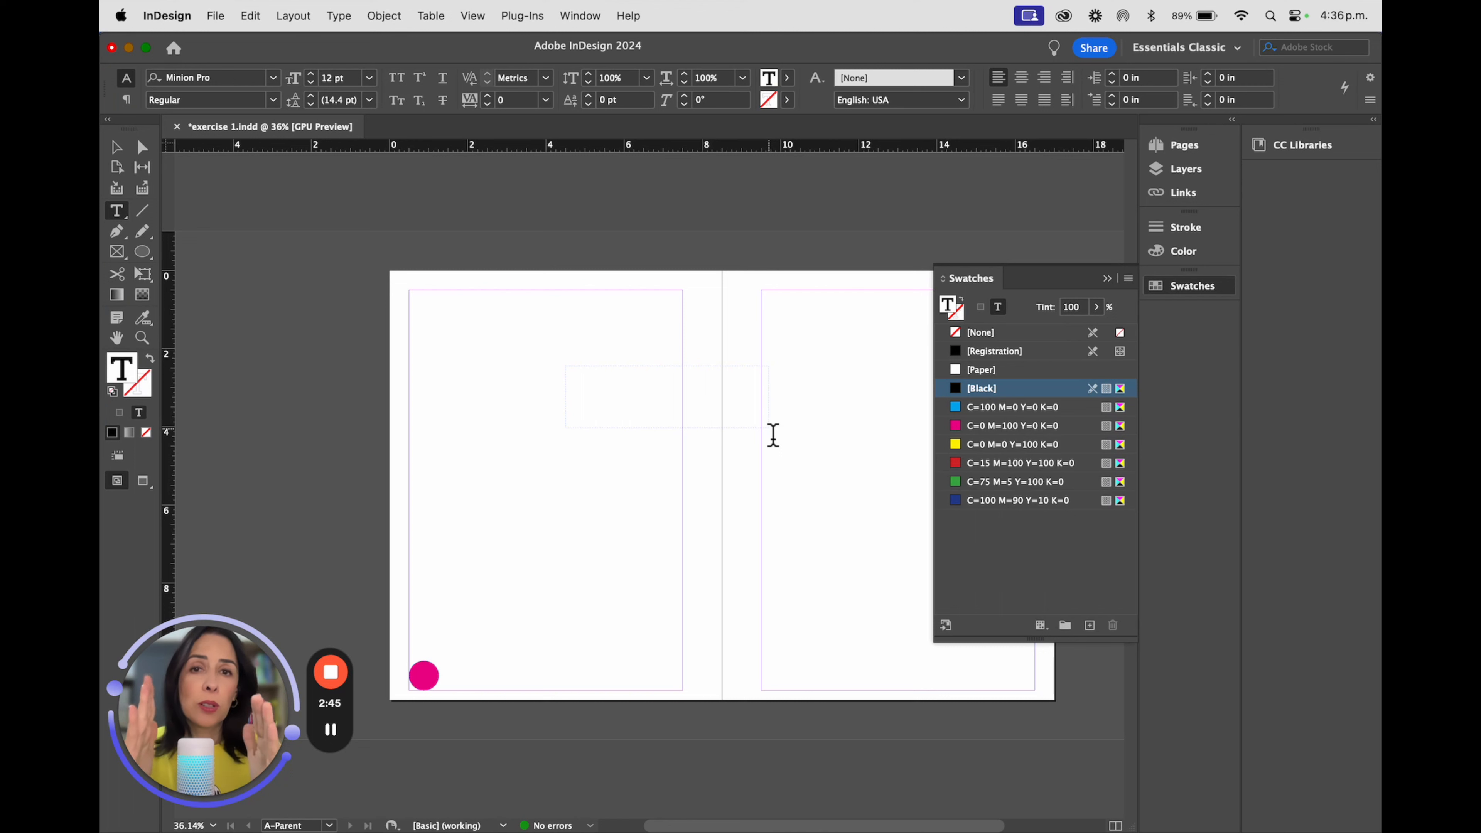
type("Brenda")
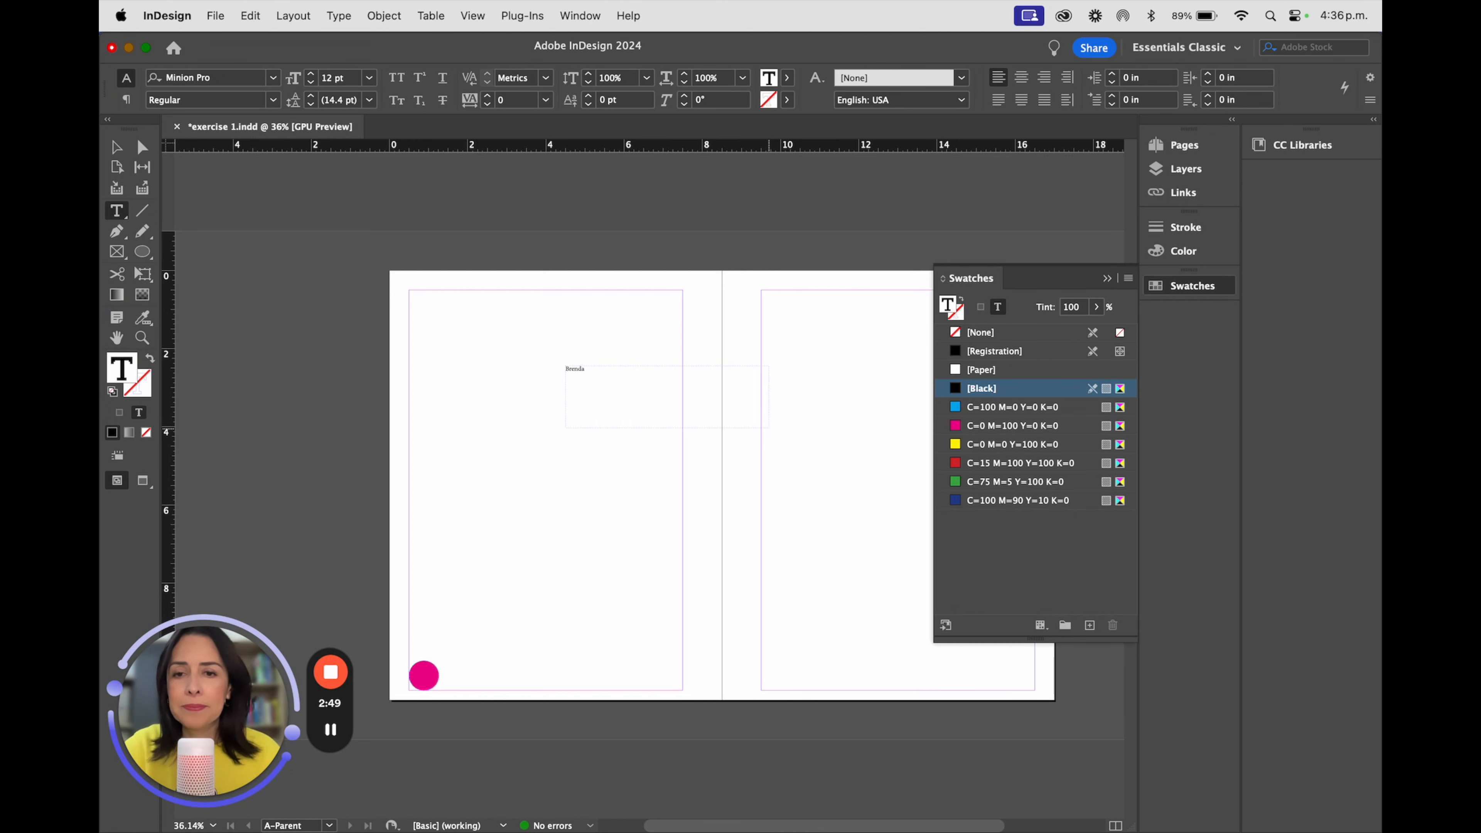
Select the name text and set its font to CCClobberinTimeSmooth.
scroll(587, 373, "up", 2)
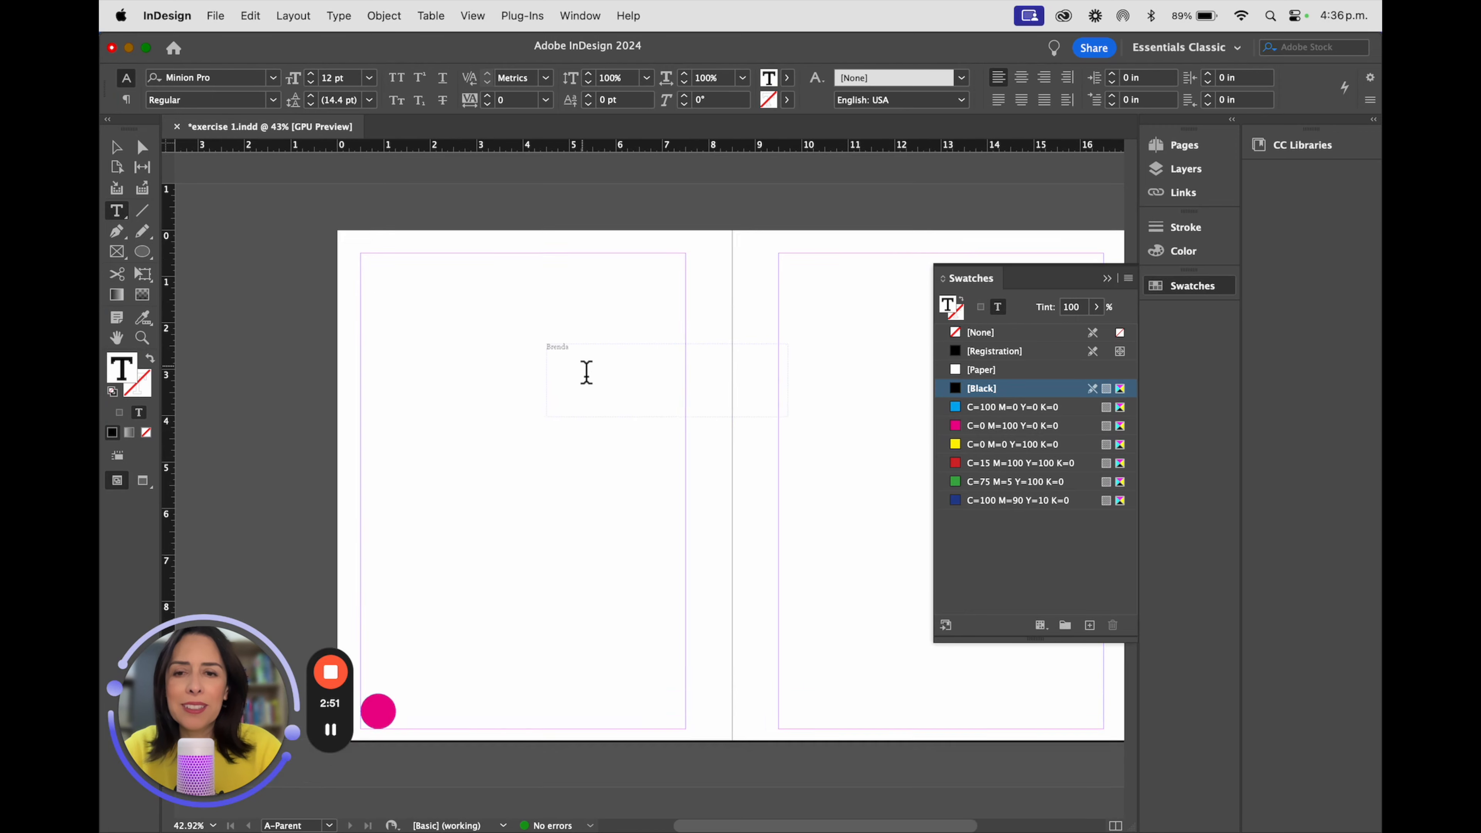
scroll(587, 373, "up", 8)
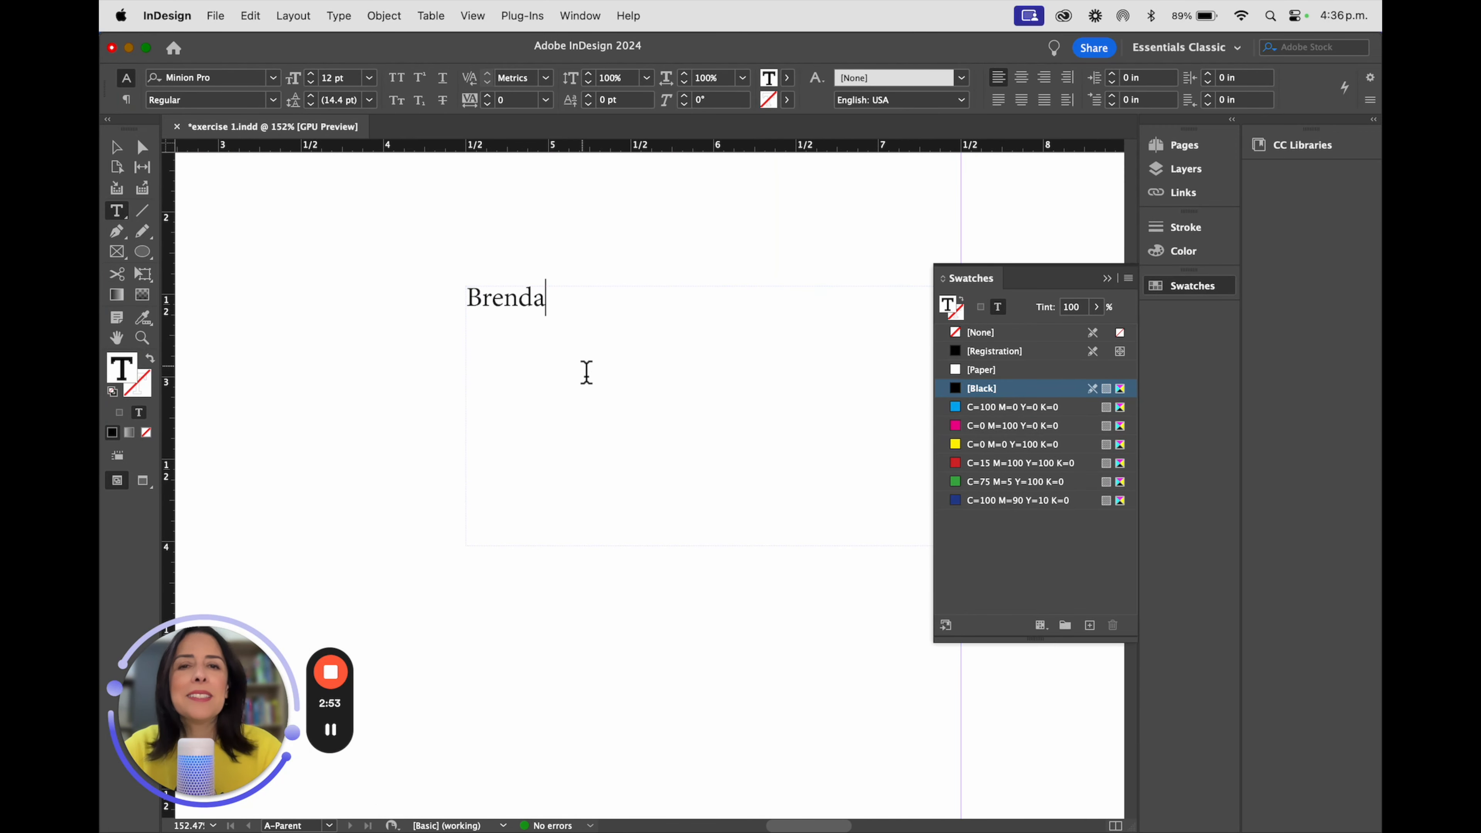
left_click_drag(546, 297, 420, 301)
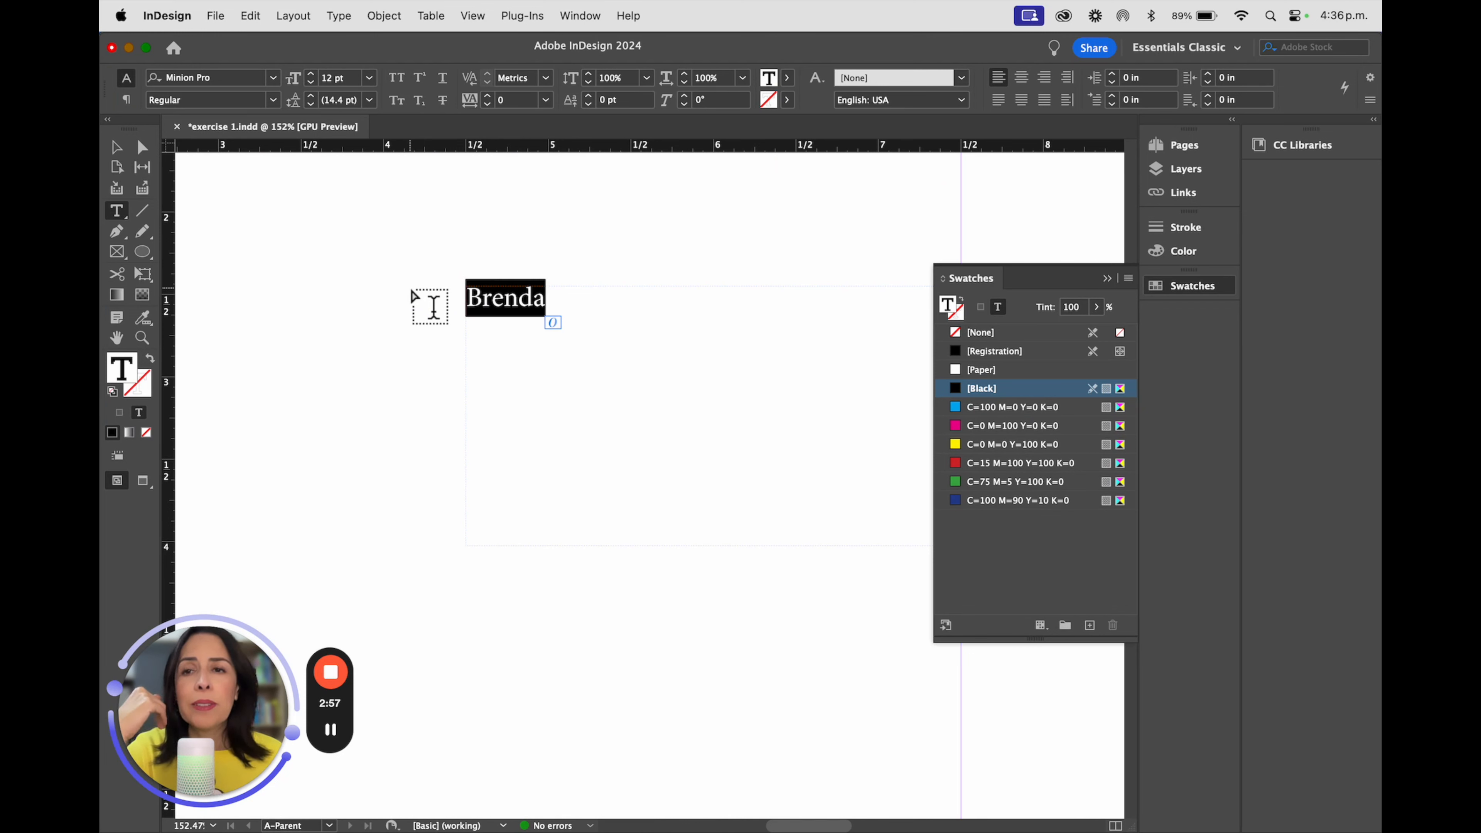
left_click(273, 77)
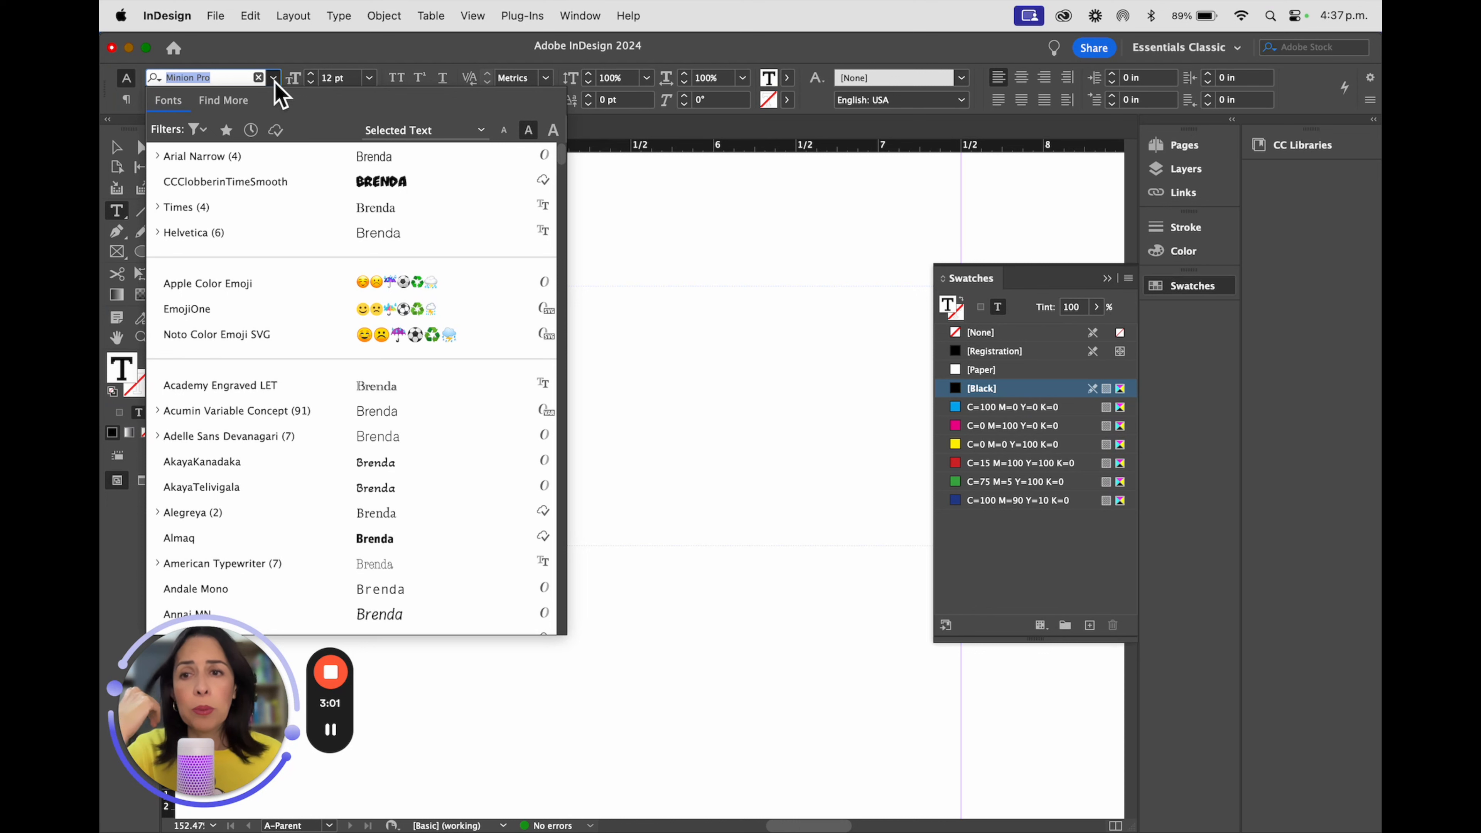
left_click(338, 184)
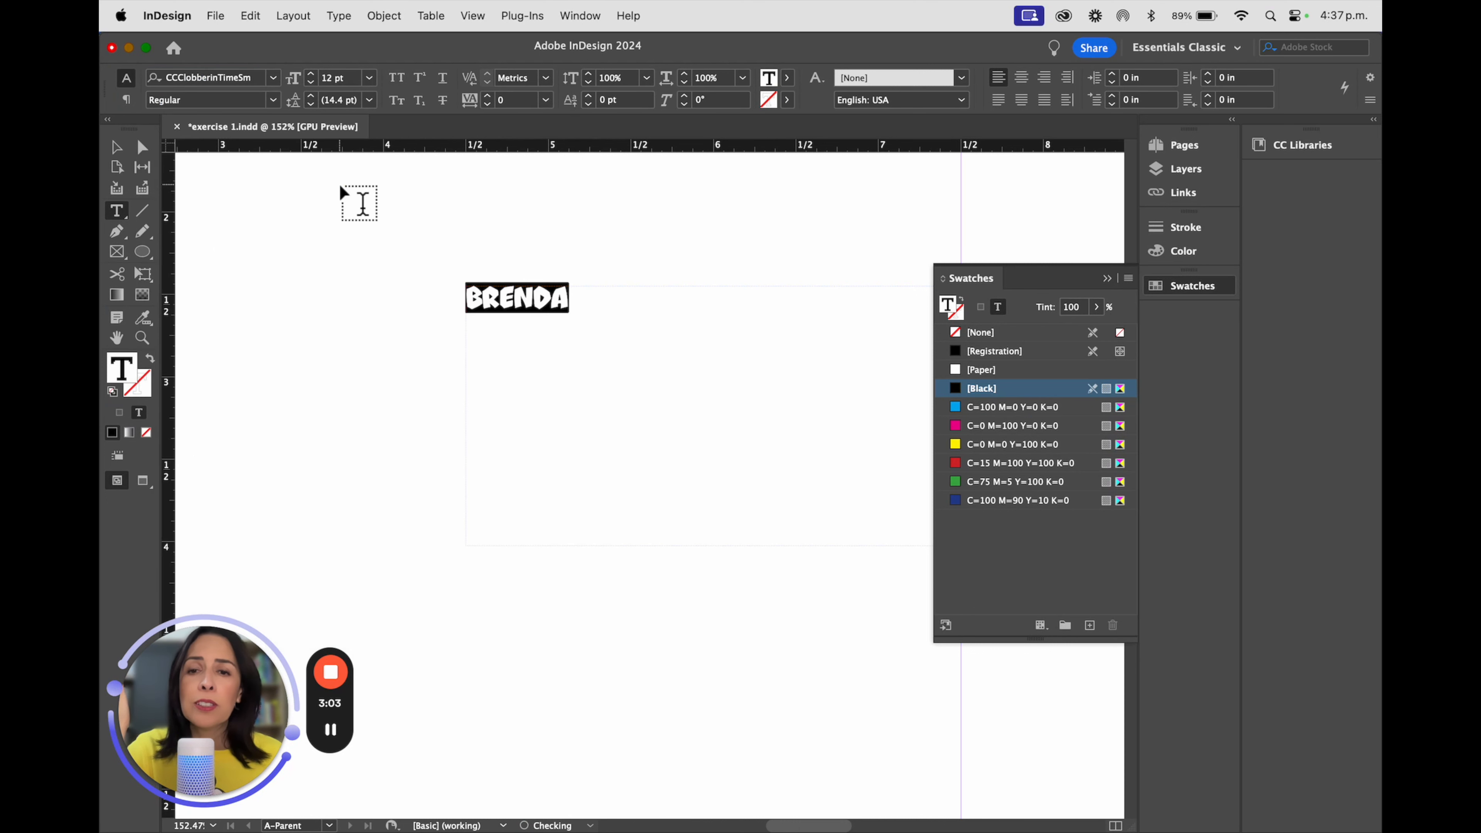
Change the selected name text's font to DoUbLeBaSs.
left_click(273, 77)
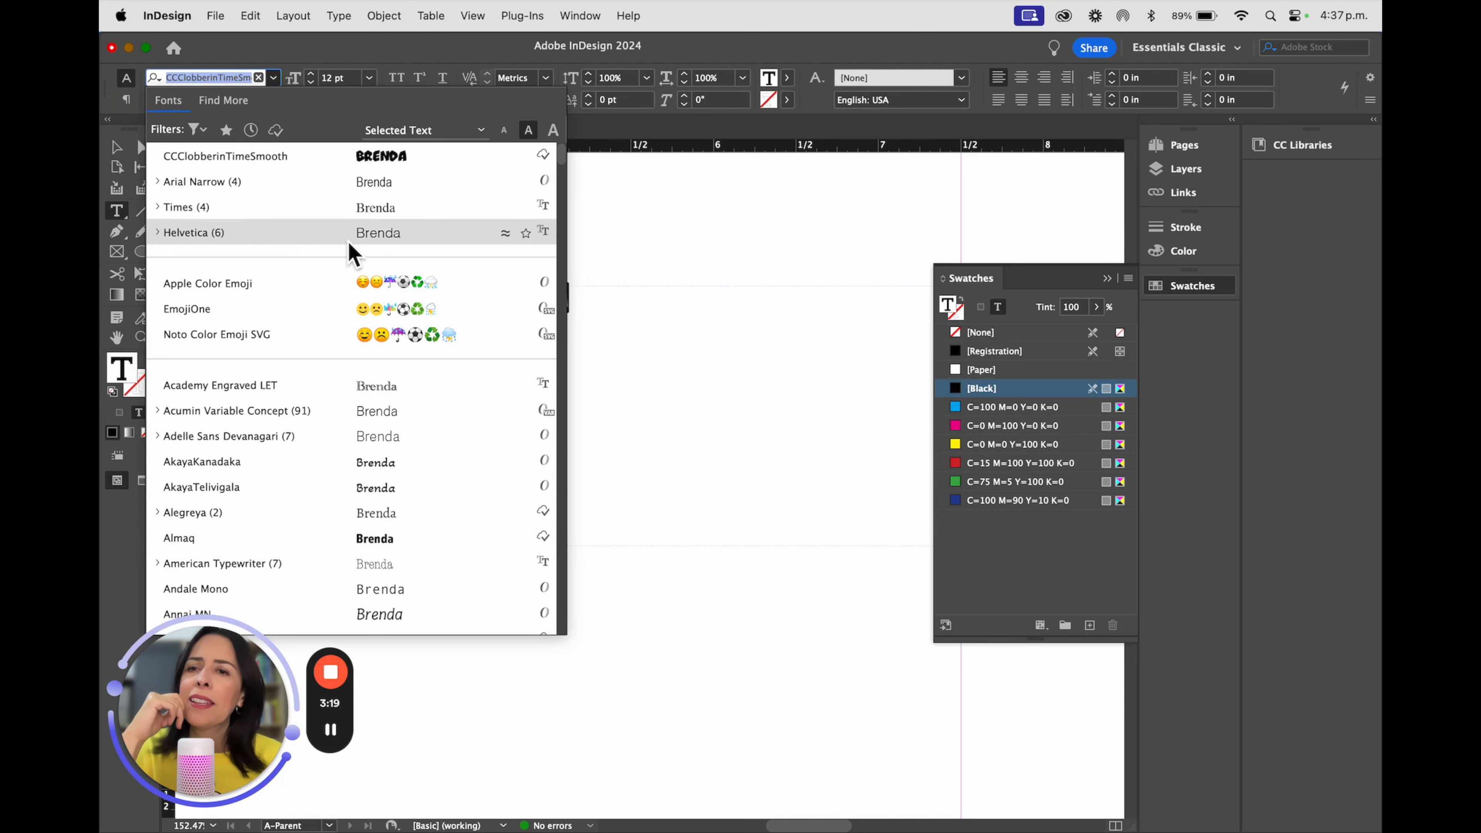
scroll(390, 486, "down", 3)
scroll(389, 474, "down", 2)
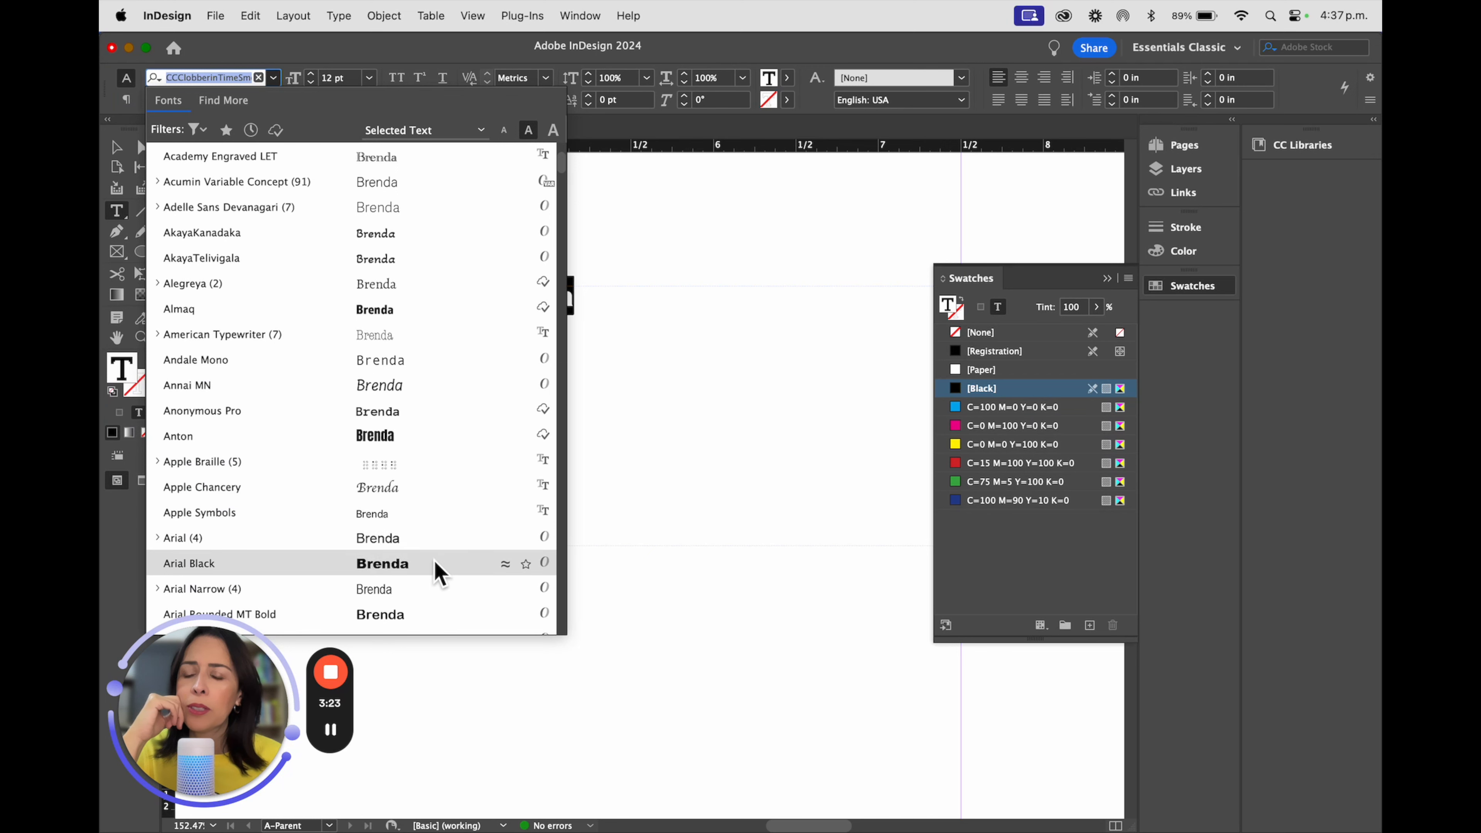
scroll(438, 574, "down", 5)
scroll(439, 573, "down", 10)
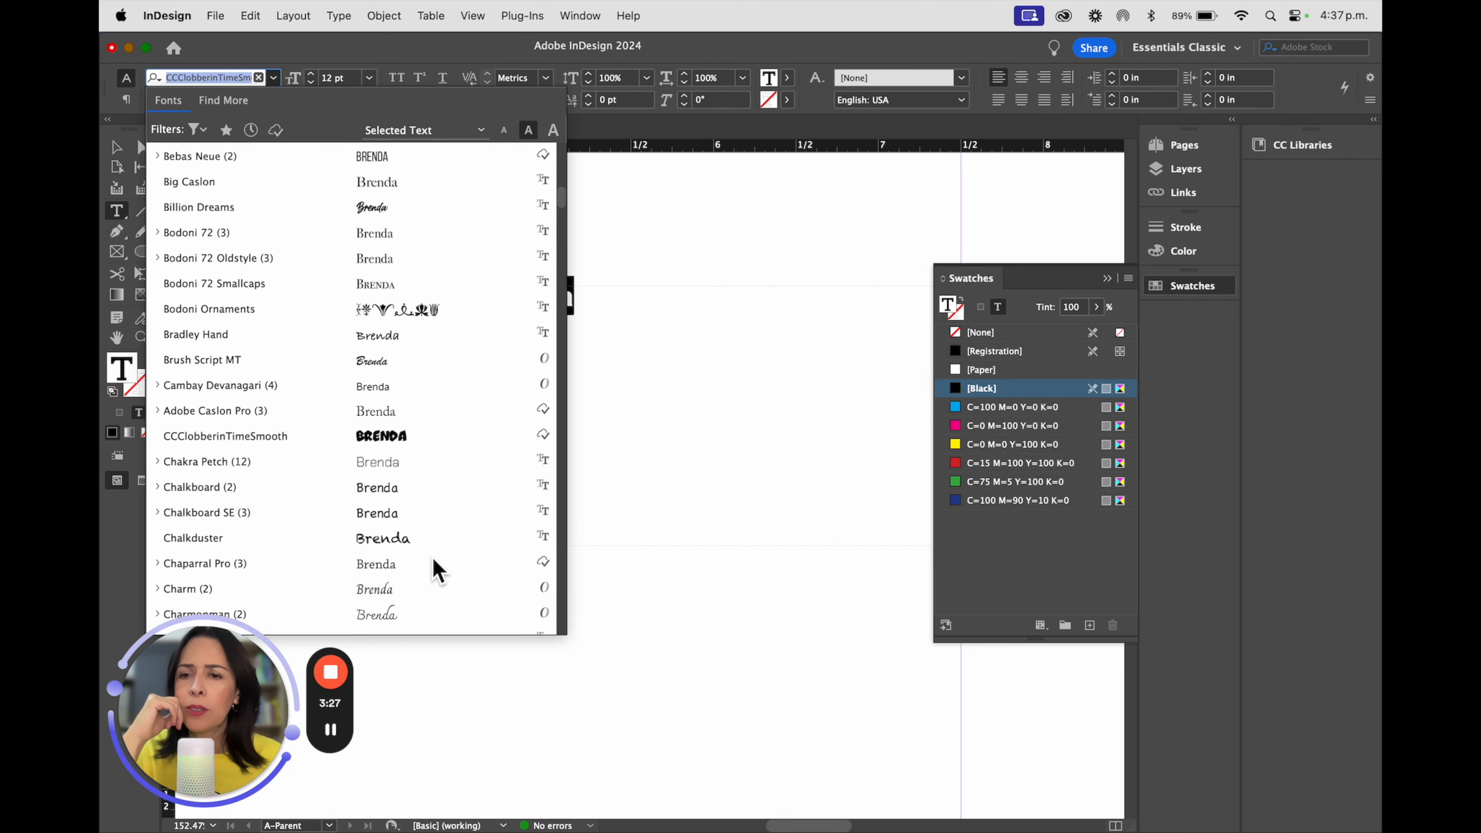
scroll(438, 573, "down", 4)
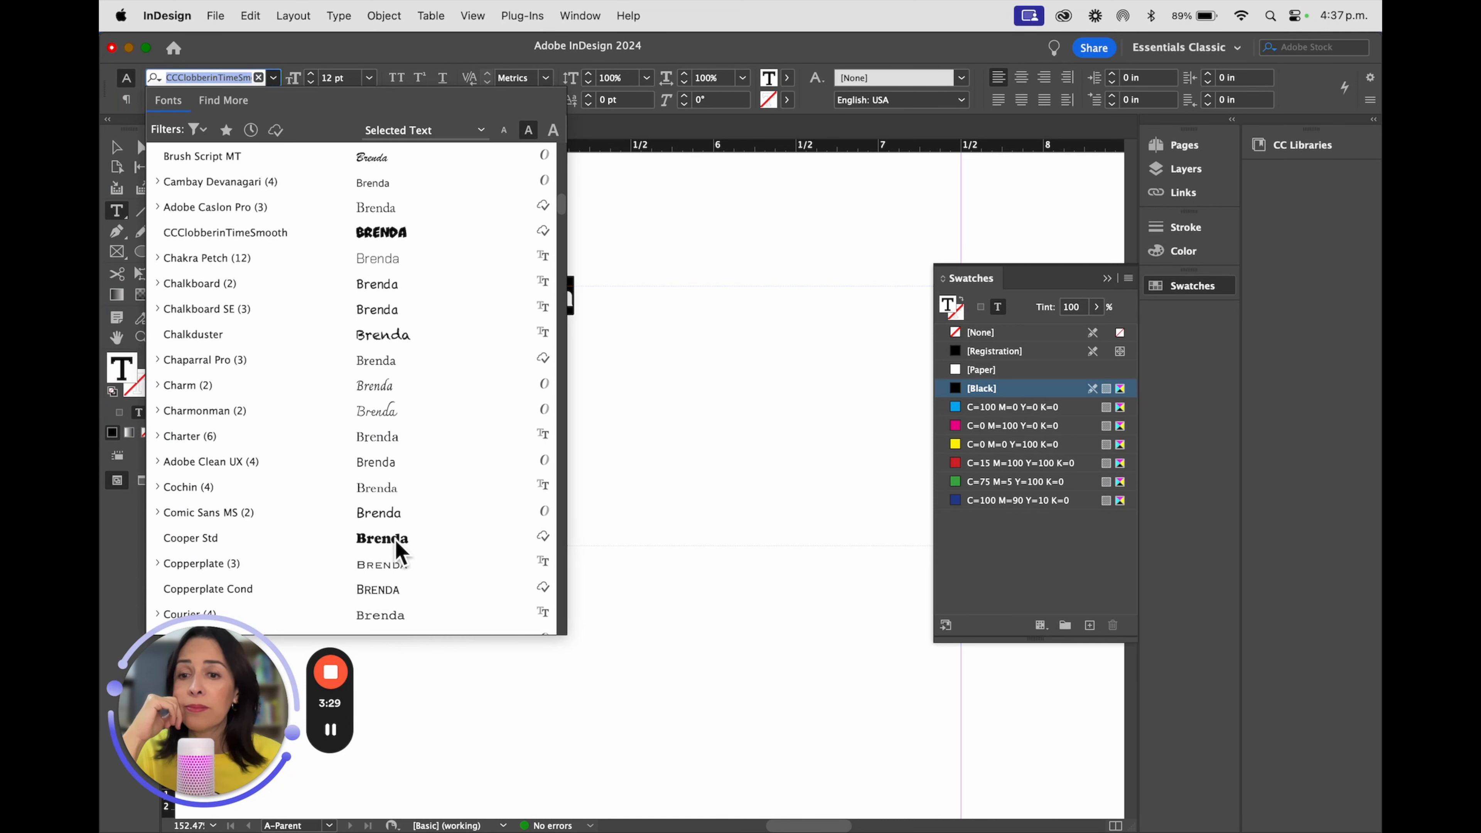
scroll(400, 552, "down", 5)
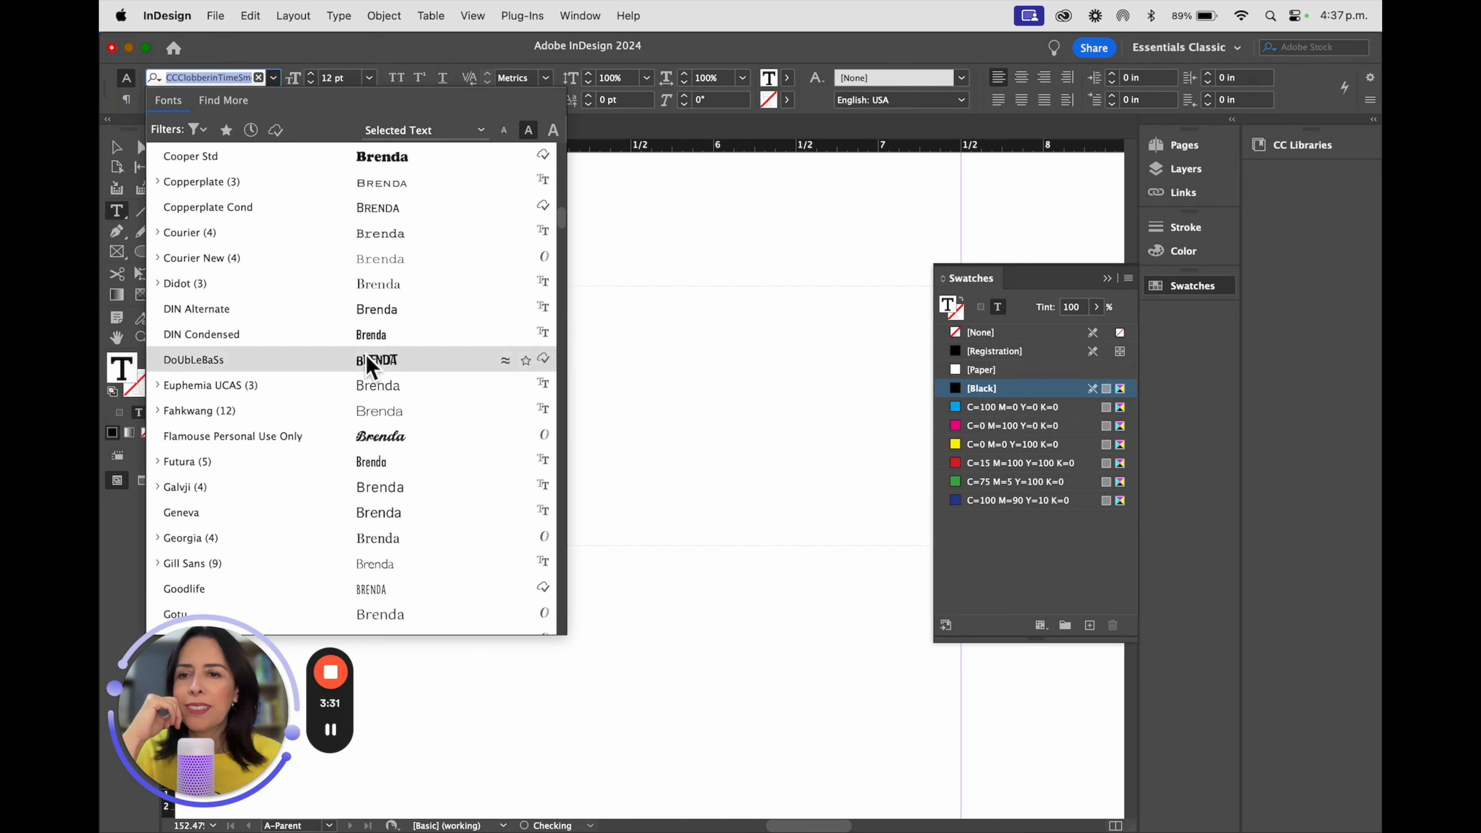
left_click(368, 360)
Shrink the name's text frame to about 1.47 × 0.67 in and move it to about X 4.76 in, Y 2.73 in.
left_click(120, 151)
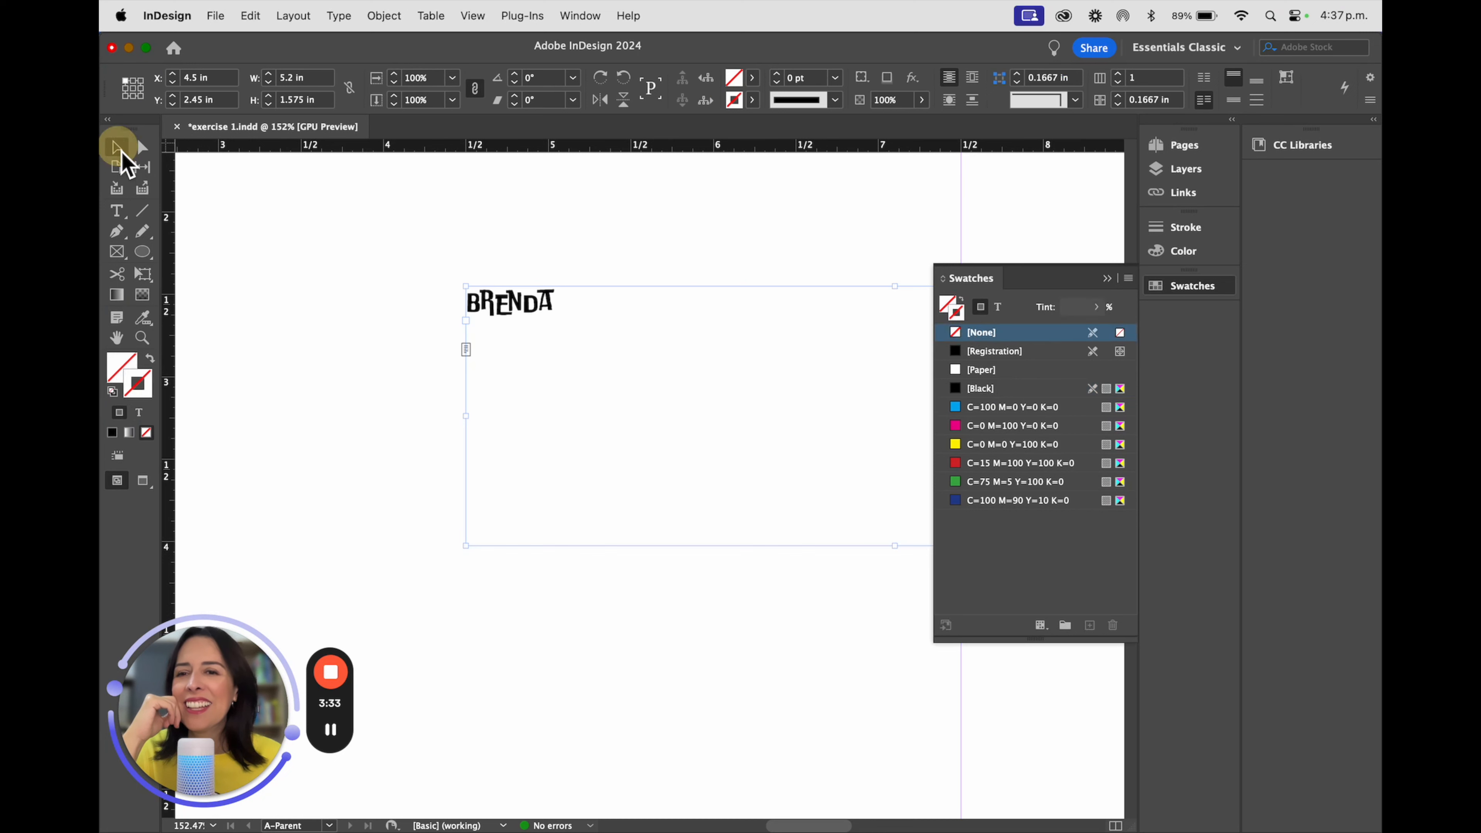
left_click_drag(499, 292, 345, 275)
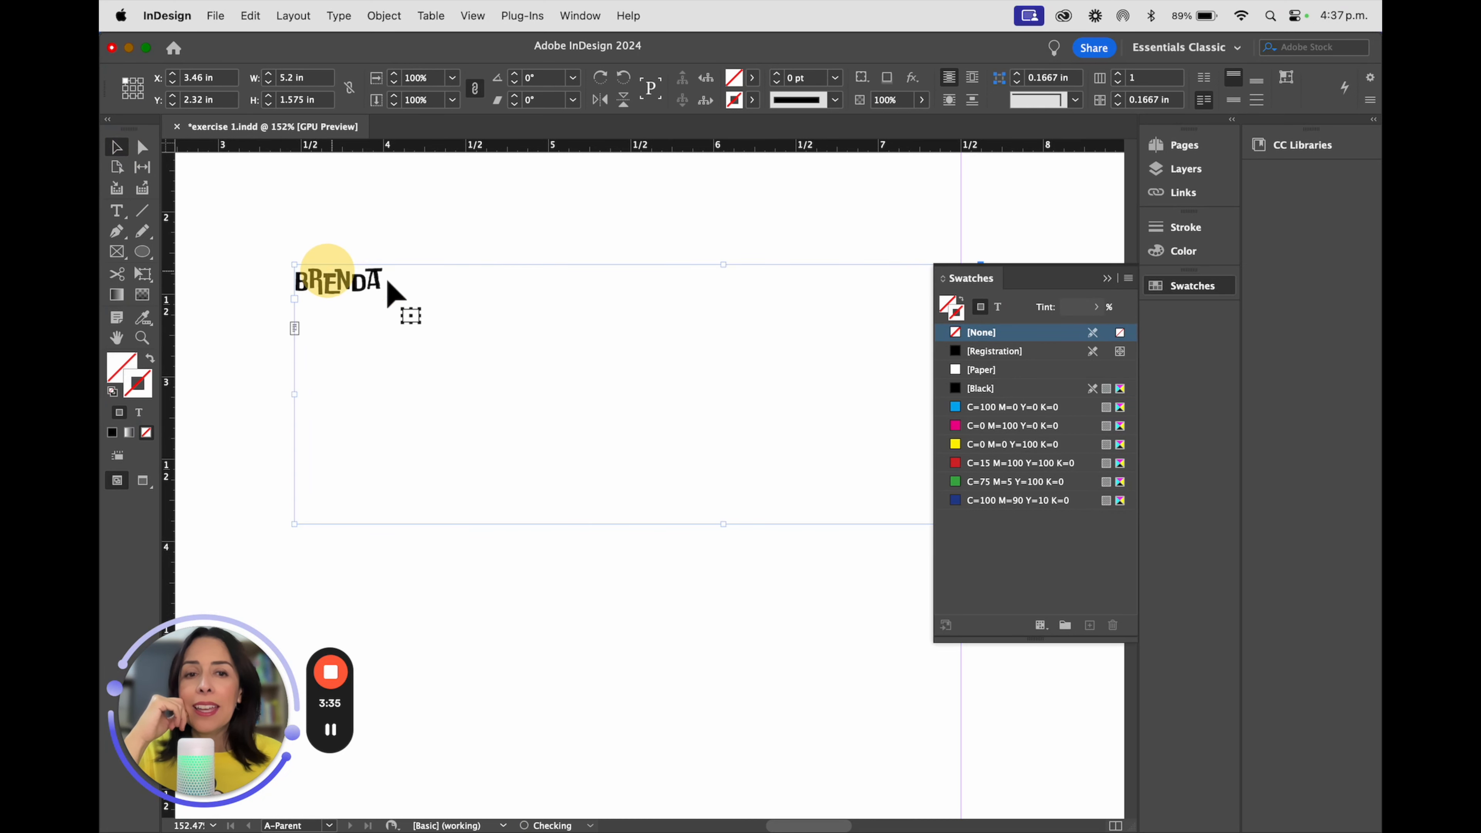
left_click(1111, 279)
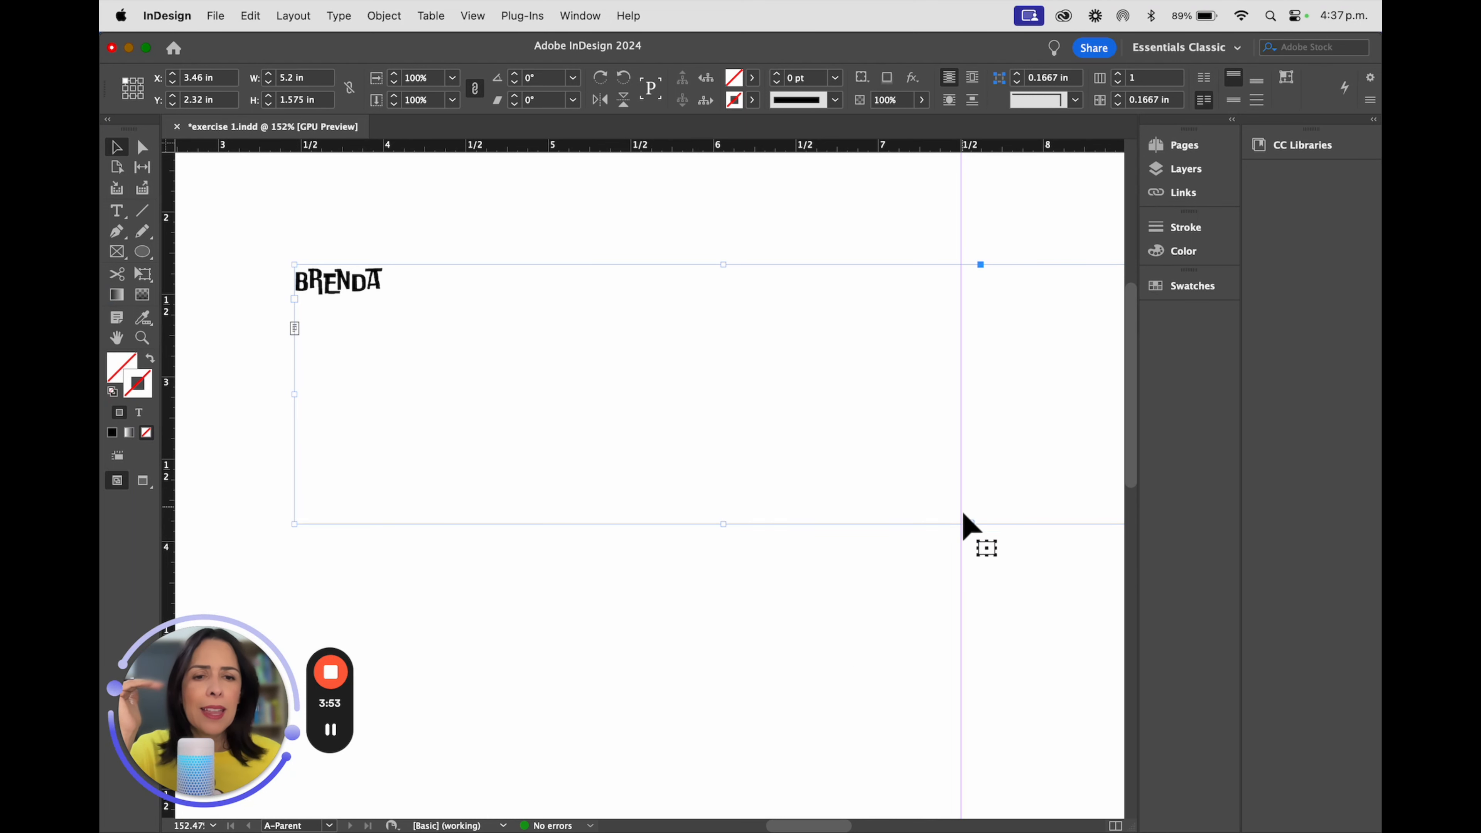
left_click(971, 524)
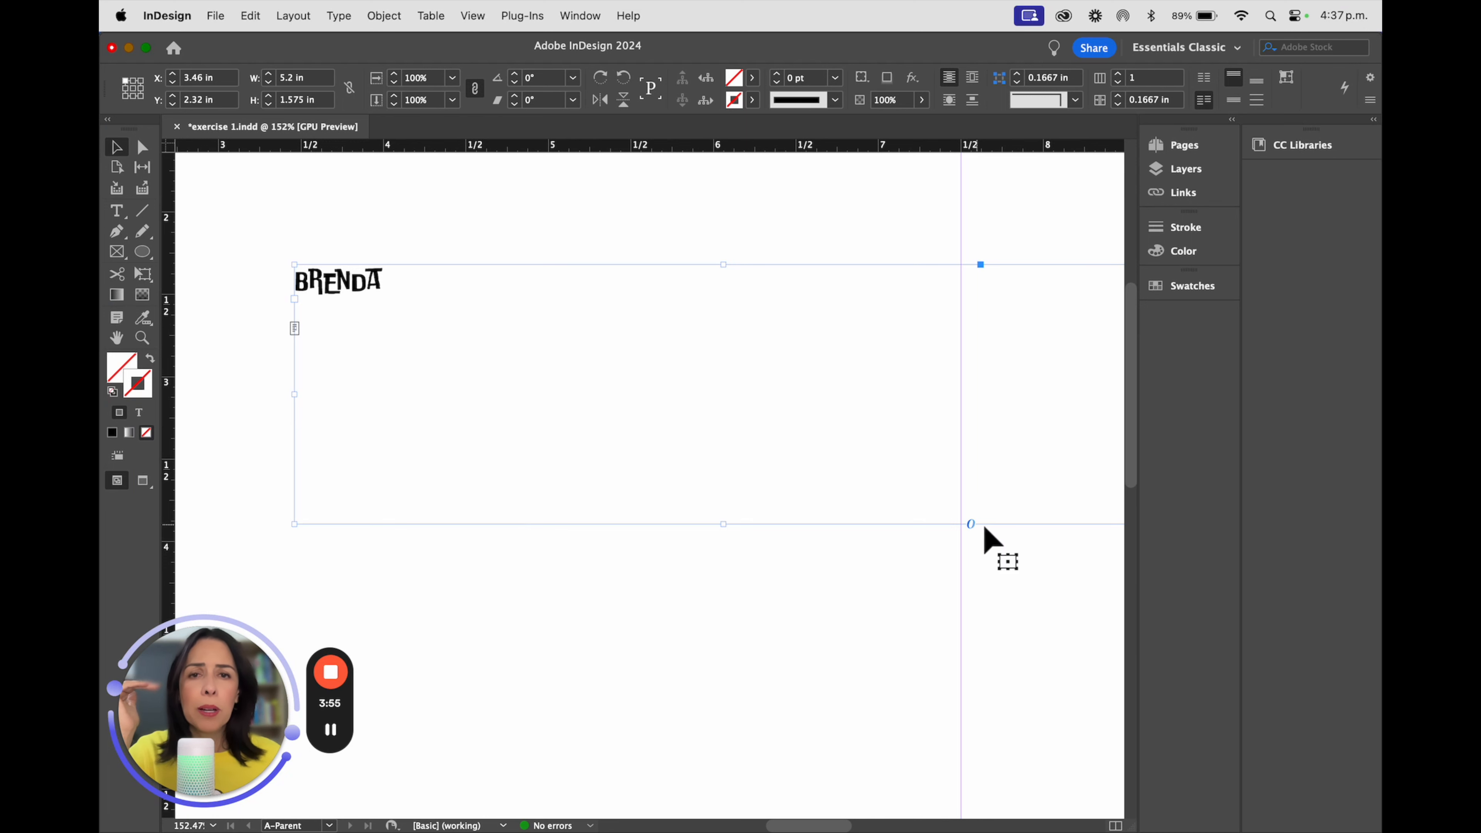
left_click_drag(373, 278, 281, 288)
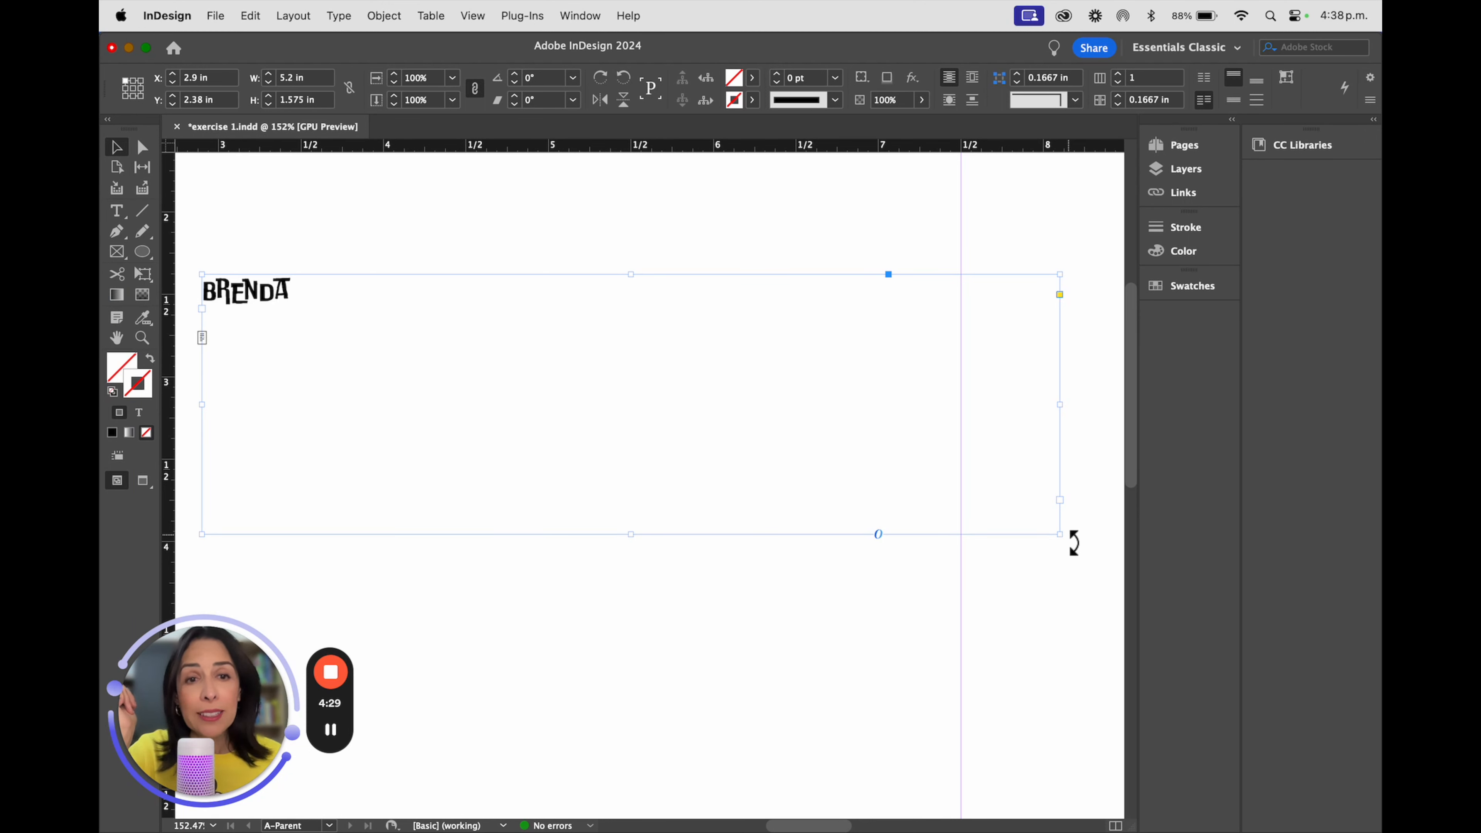
left_click_drag(1061, 536, 490, 400)
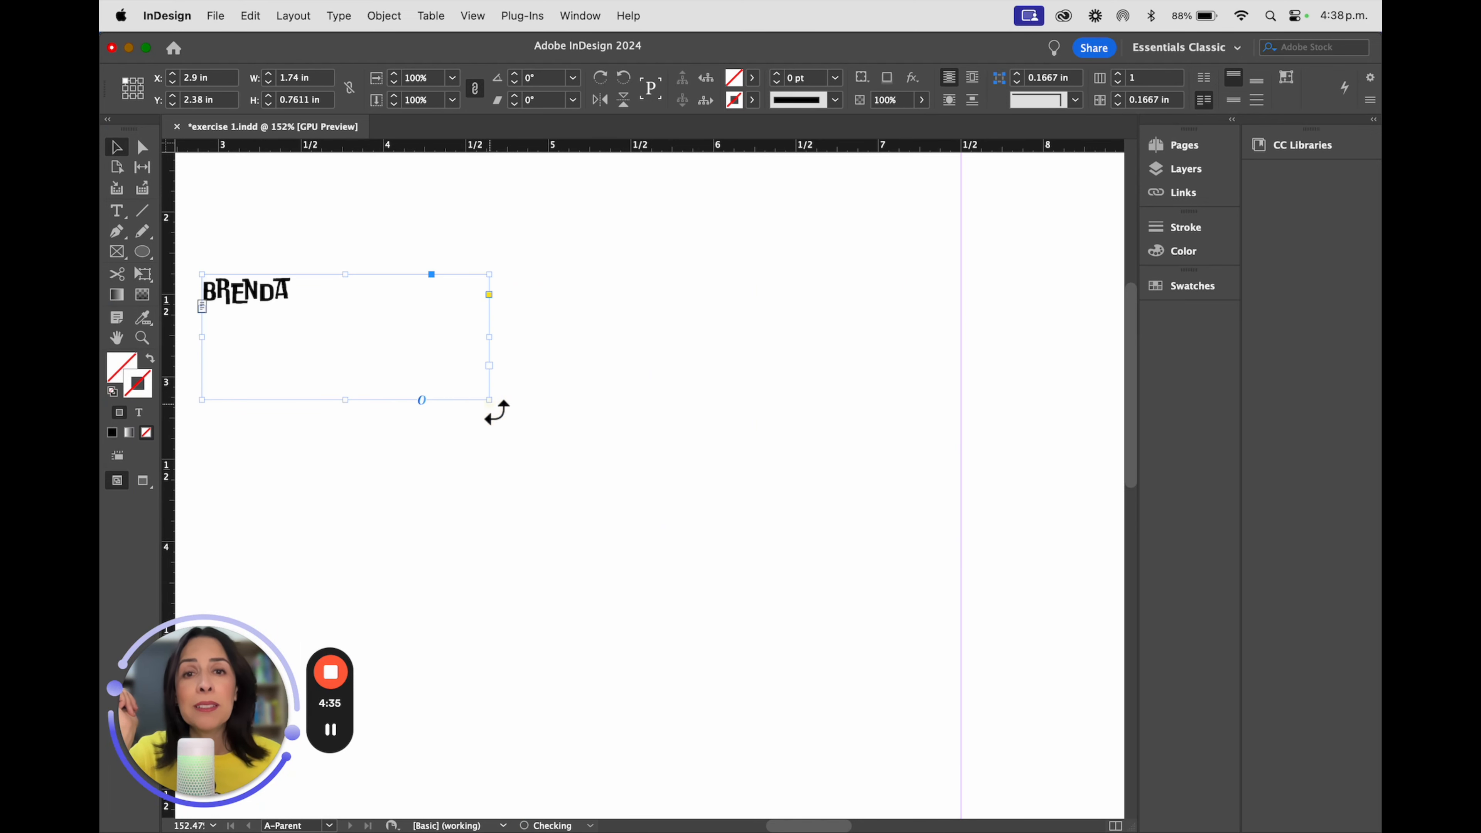
left_click_drag(274, 301, 580, 359)
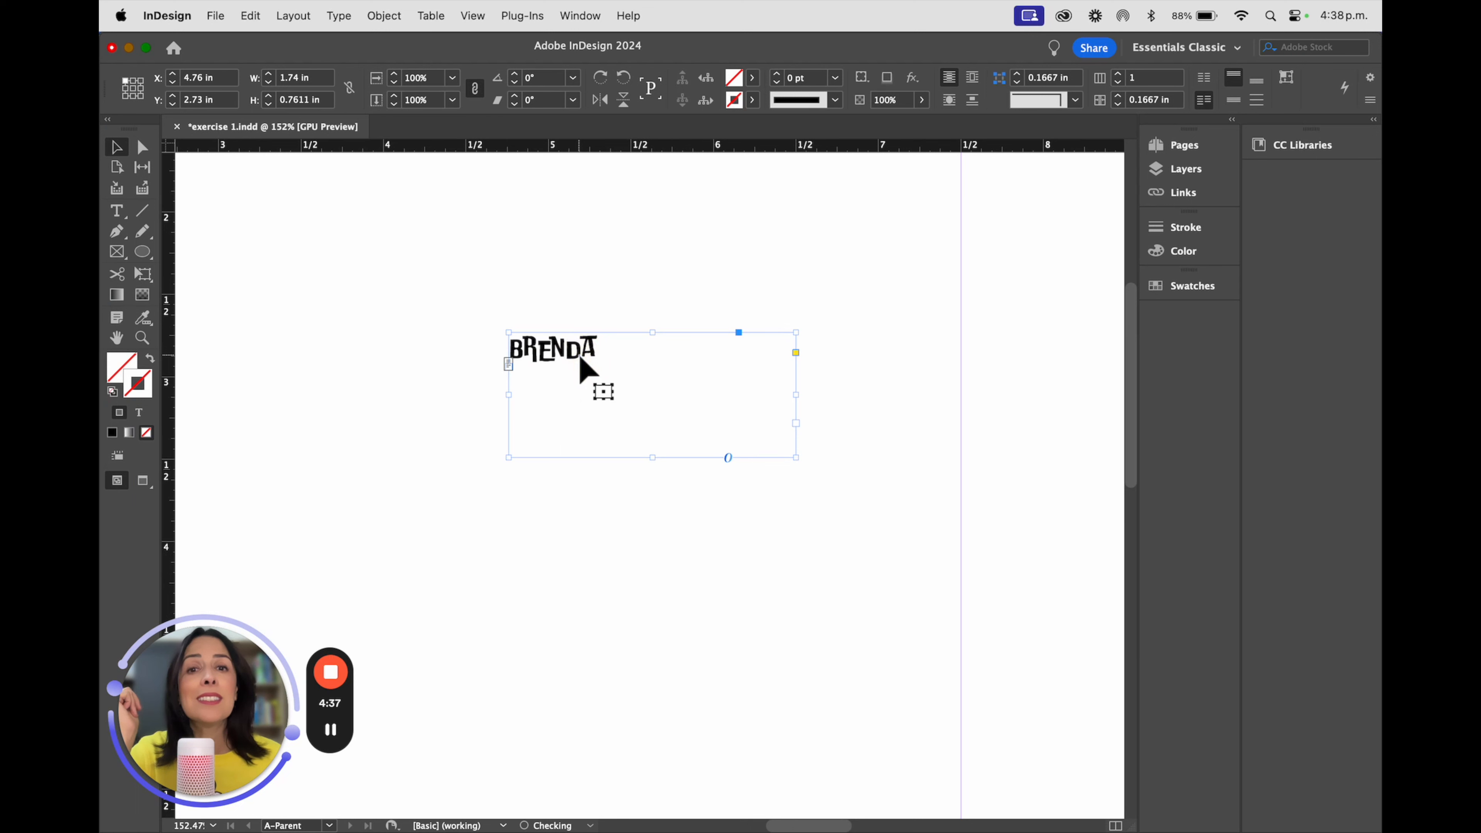
left_click_drag(796, 459, 752, 442)
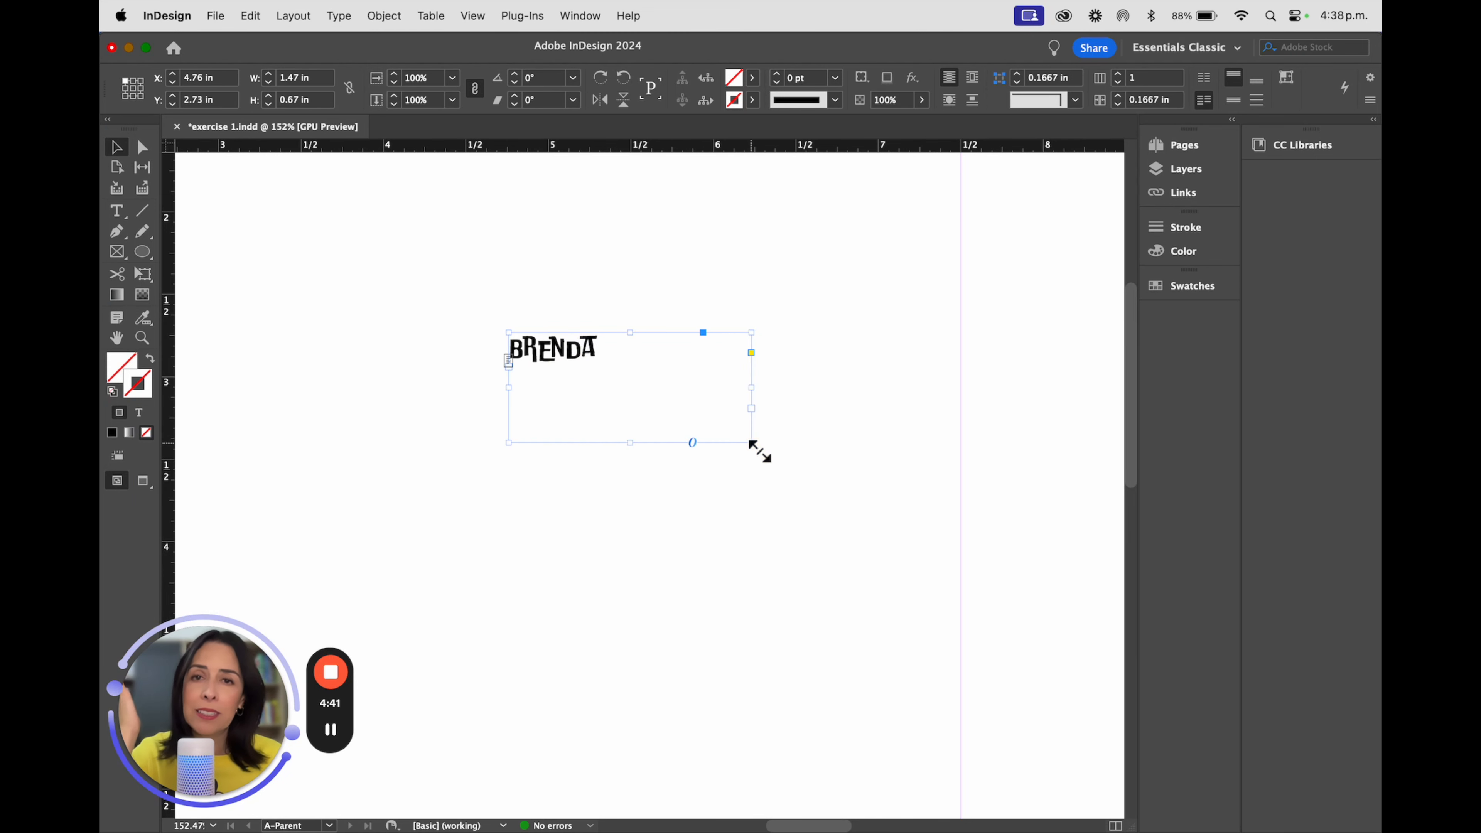
Select the name text on the parent page and set its font size to 48 pt.
triple_click(578, 354)
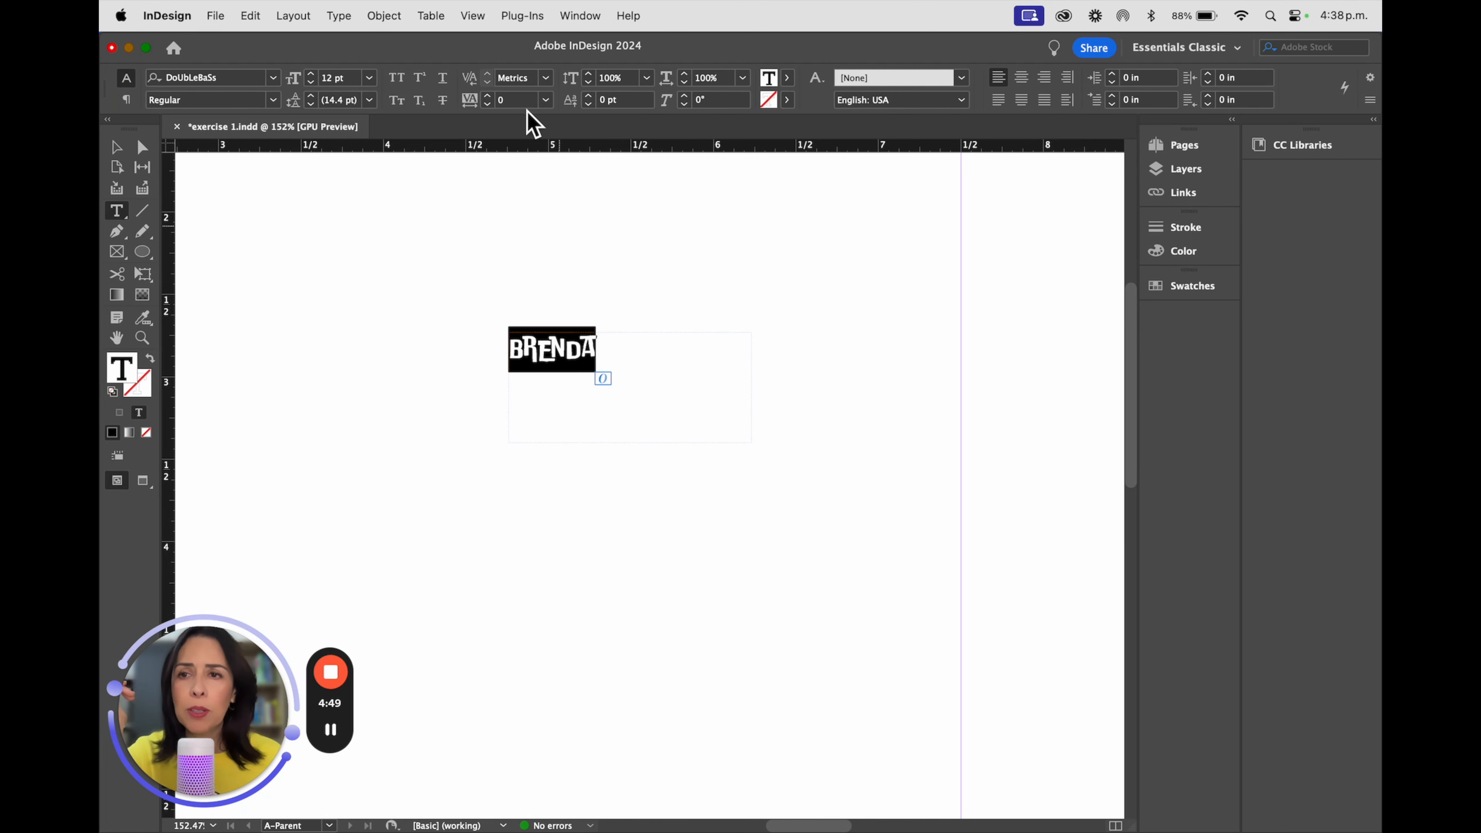
left_click(369, 79)
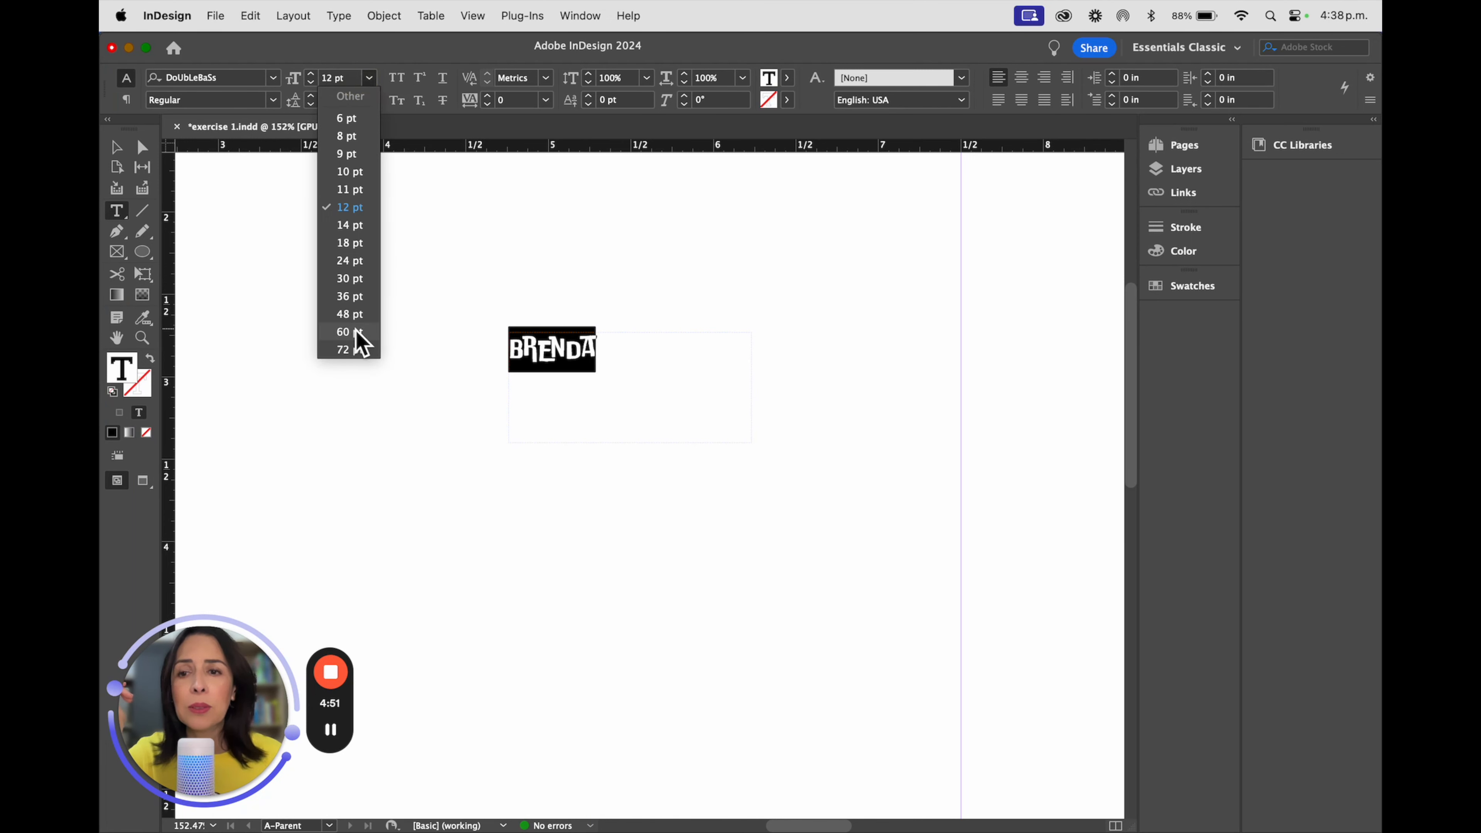
left_click(355, 315)
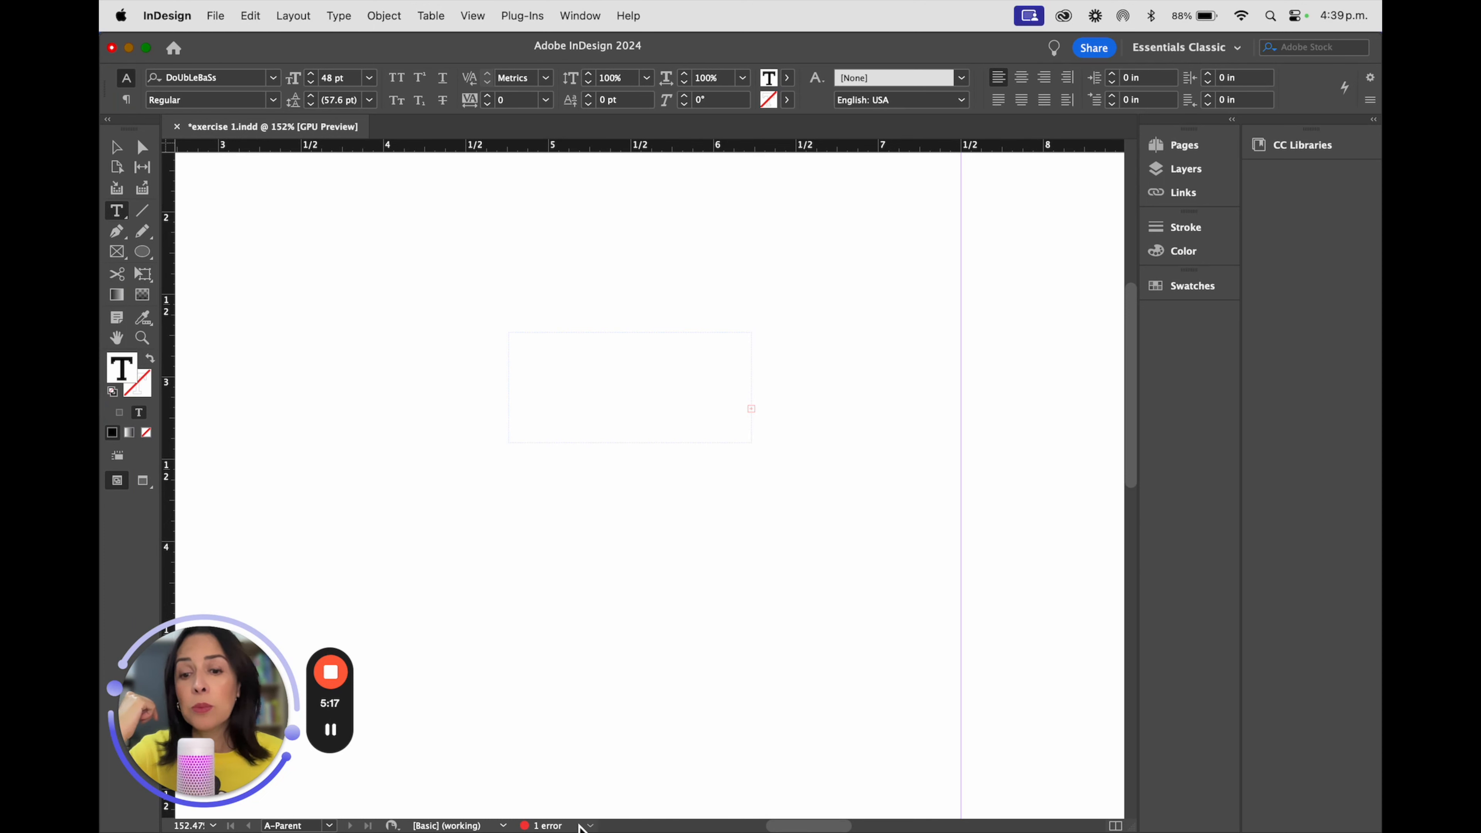
Open the document's Preflight details and expand the text errors down to the individual overset text frame.
left_click(591, 825)
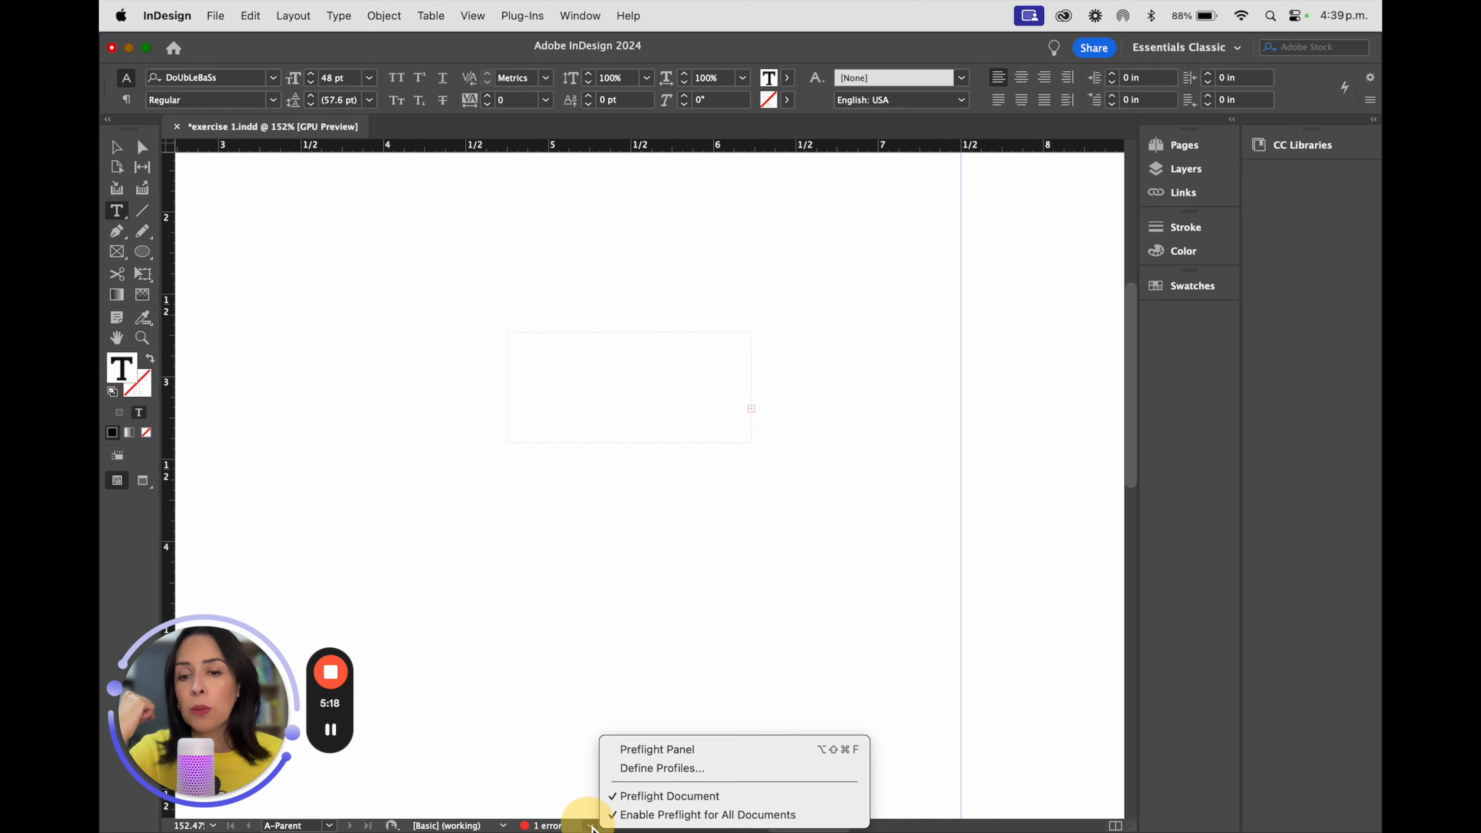
left_click(640, 752)
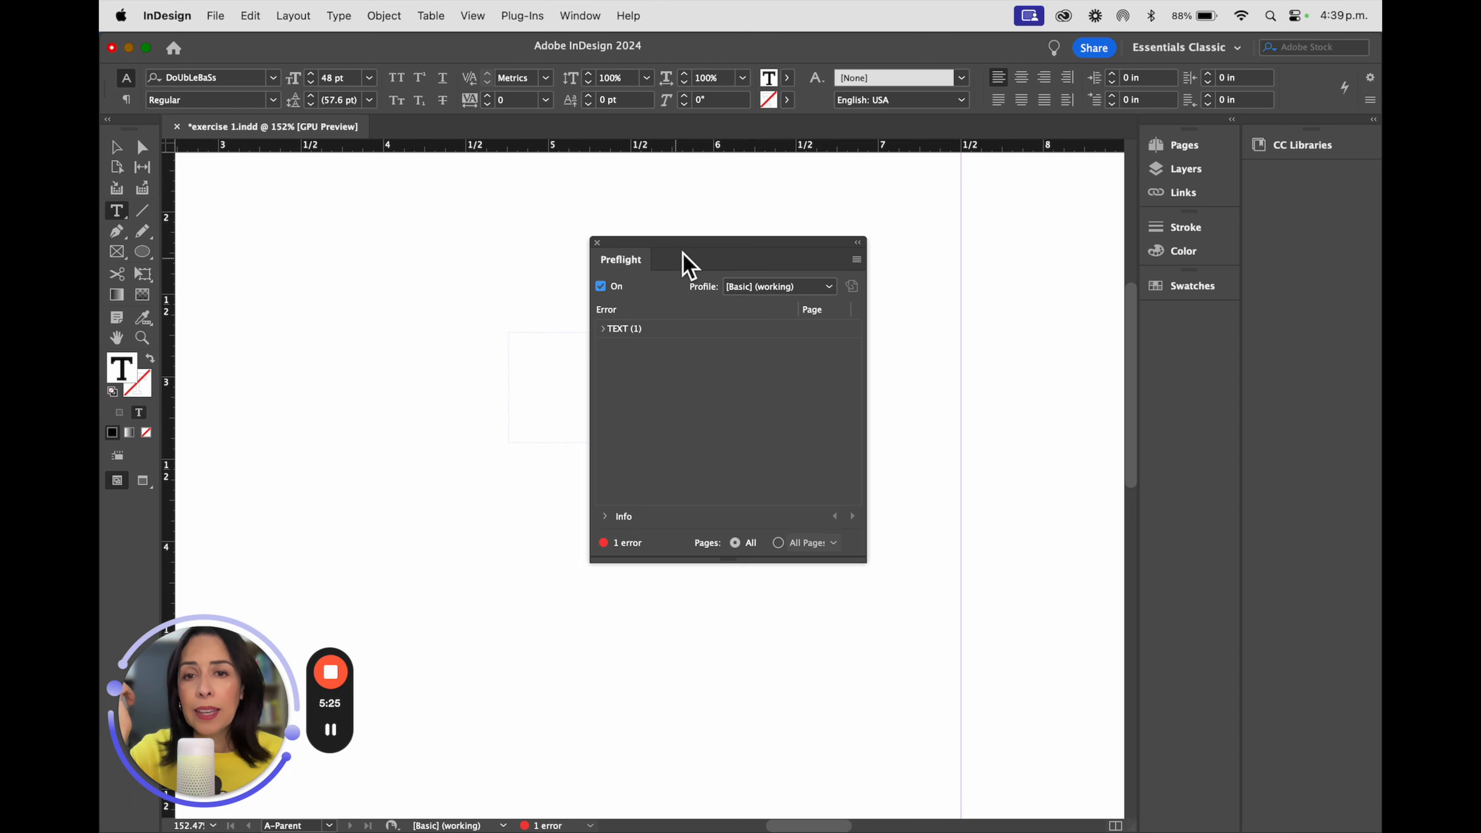
left_click_drag(694, 248, 987, 291)
left_click(900, 372)
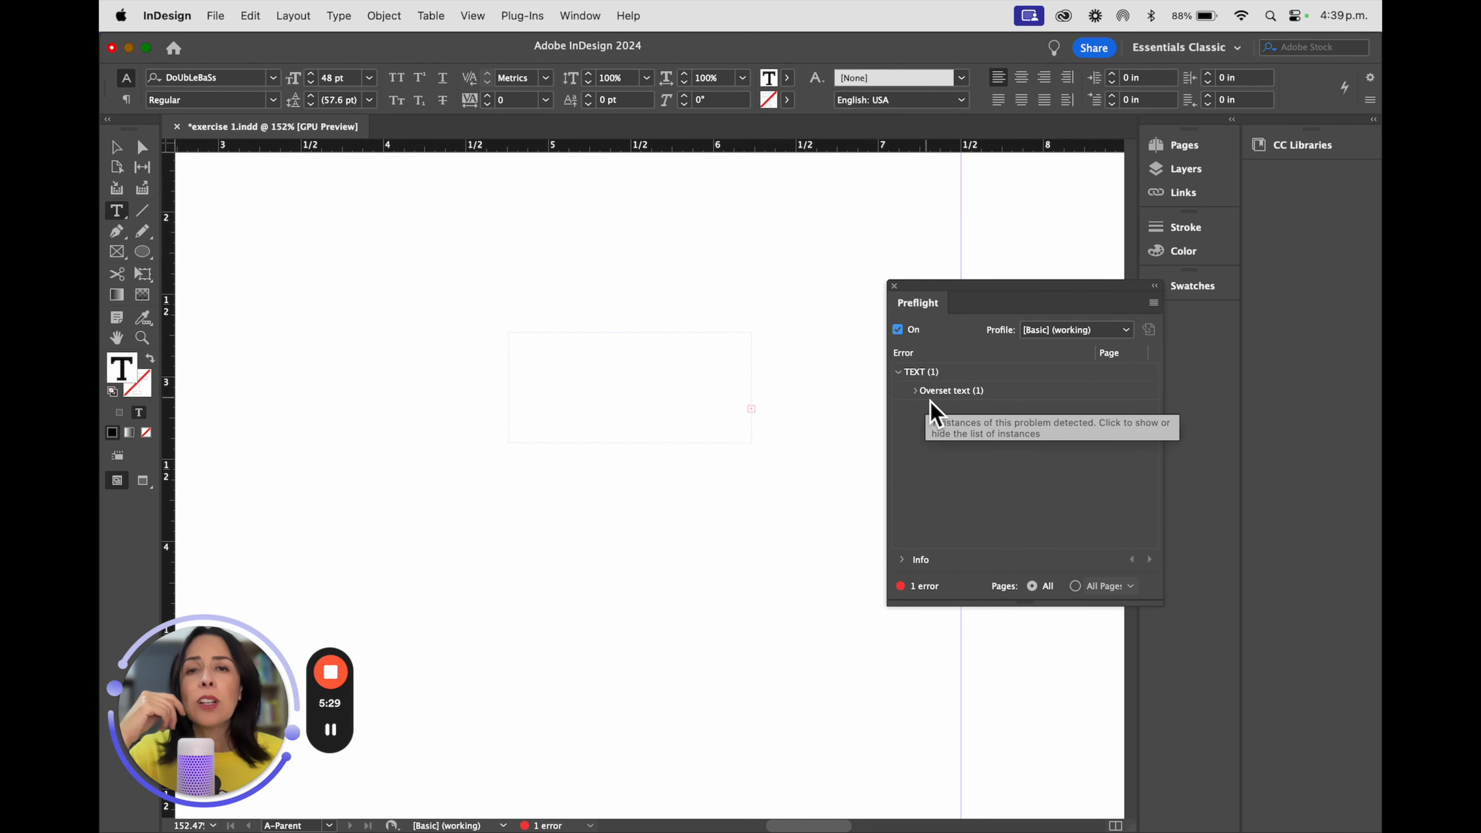
left_click(919, 395)
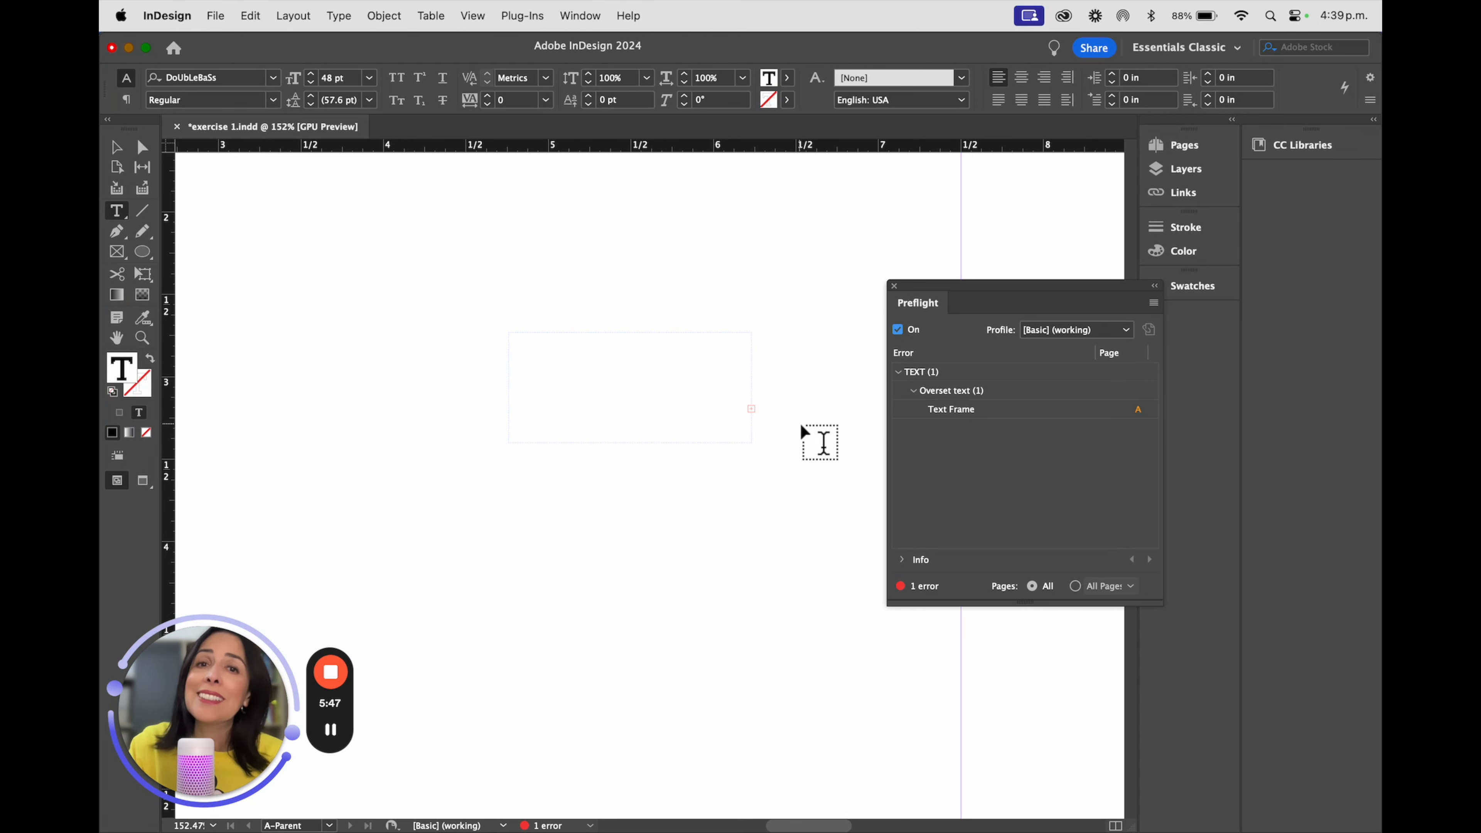
Move the name's text frame to about X 3.81 in, Y 2.63 in and enlarge it to about 2.52 × 1.06 in.
left_click(115, 149)
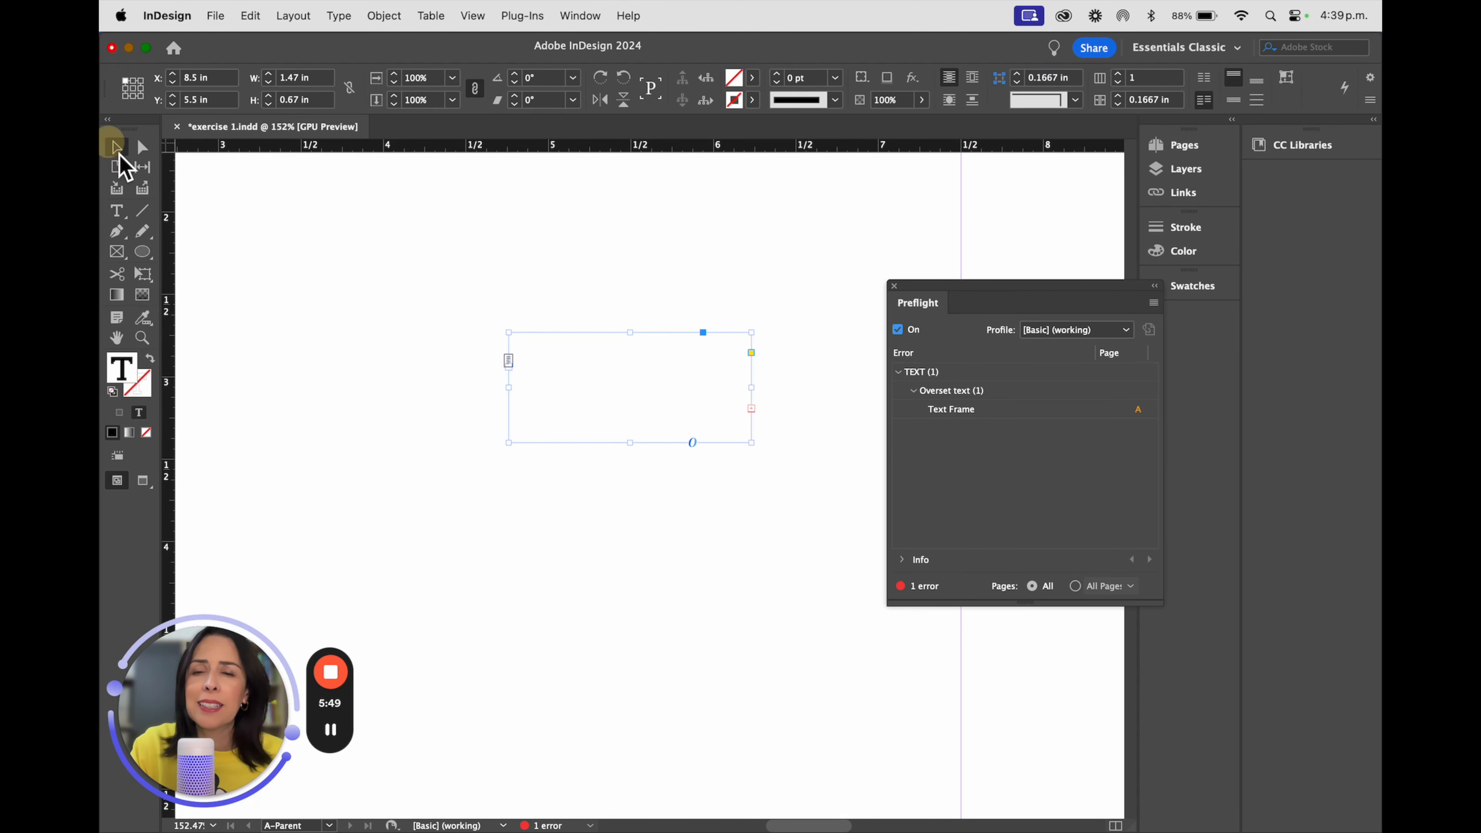
left_click_drag(608, 335, 452, 318)
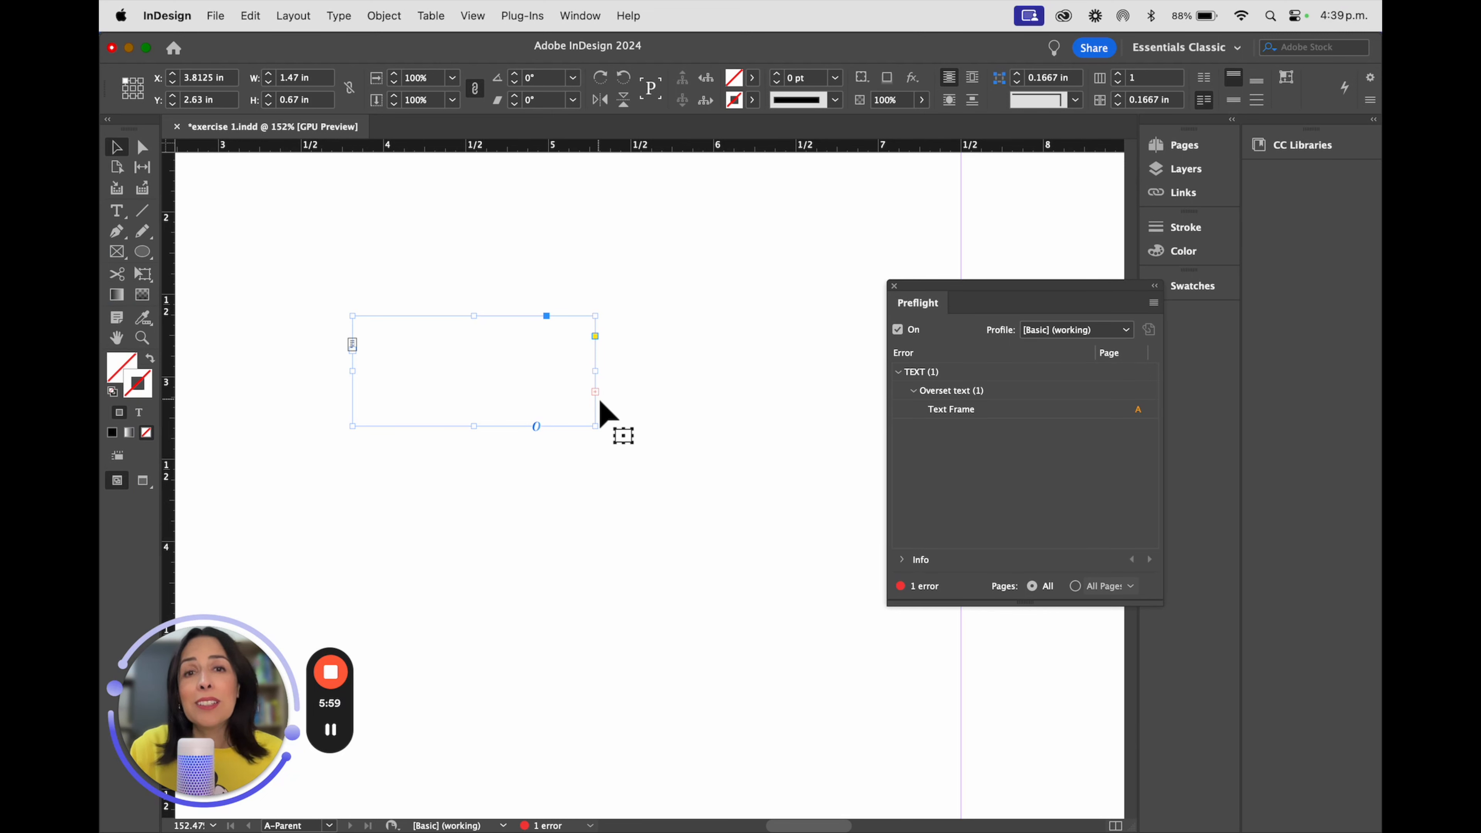
left_click_drag(601, 434, 820, 605)
key("super+z")
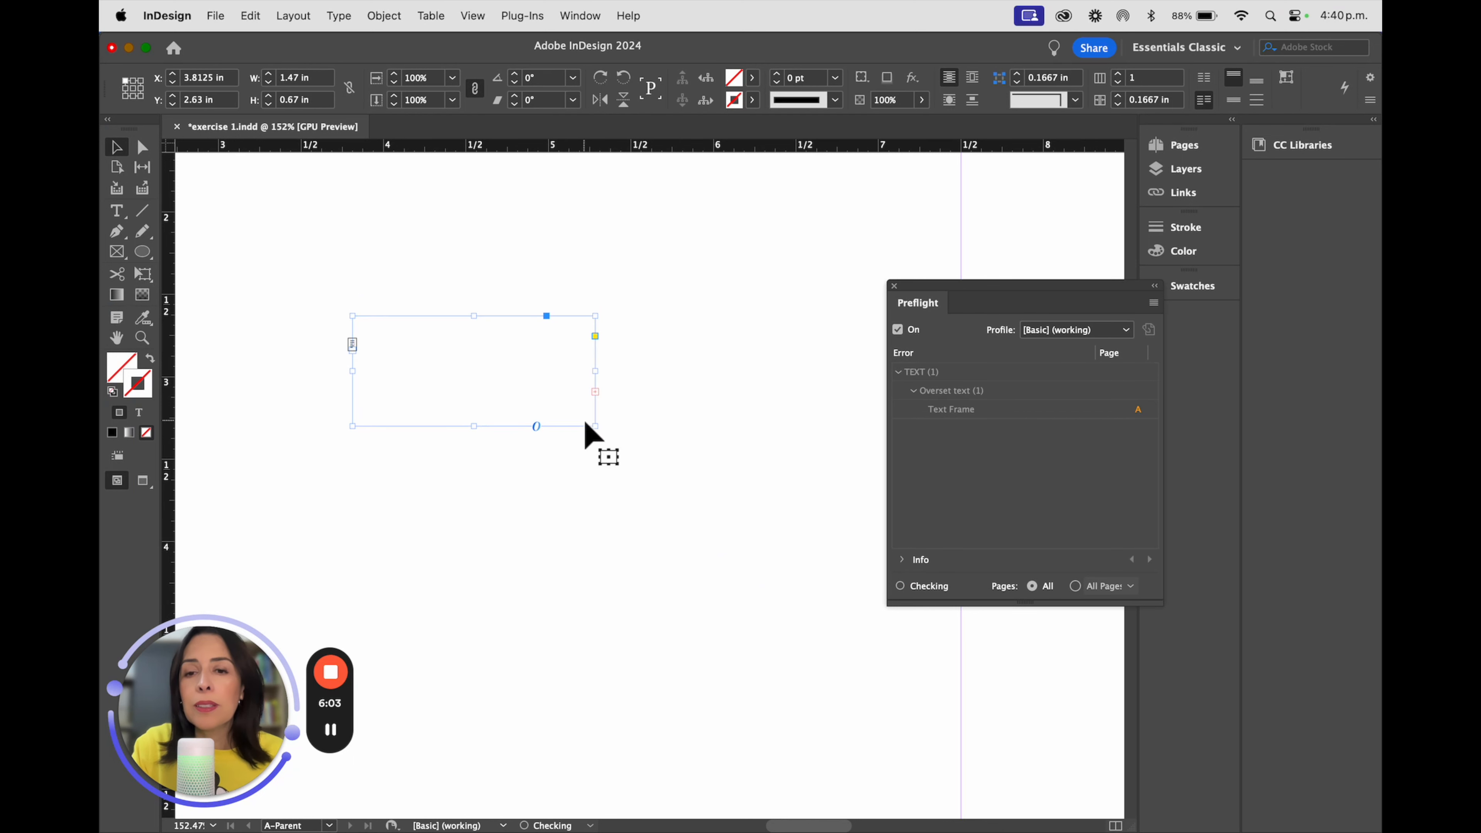
left_click_drag(602, 433, 993, 694)
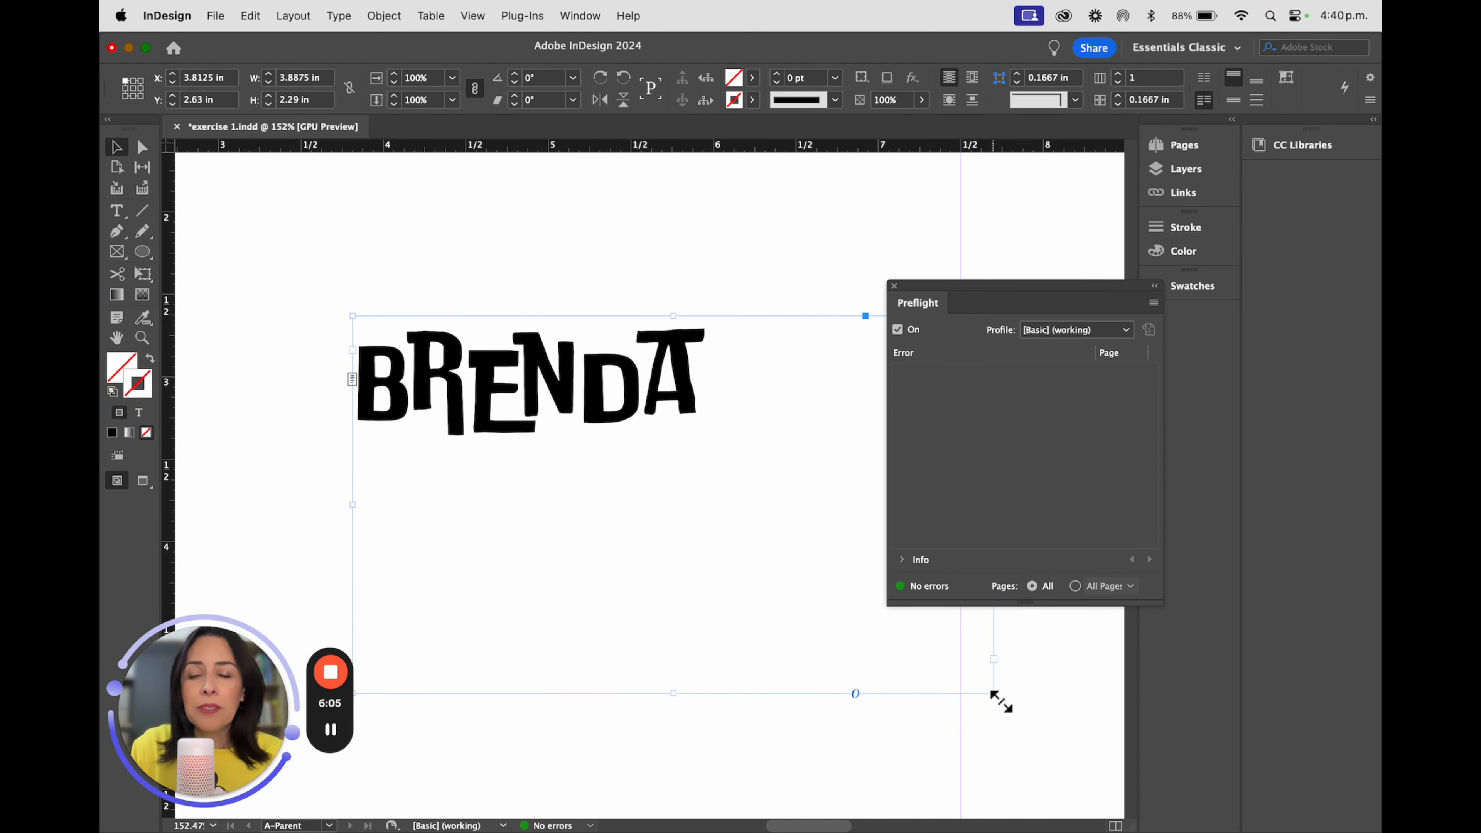
left_click_drag(995, 701, 768, 490)
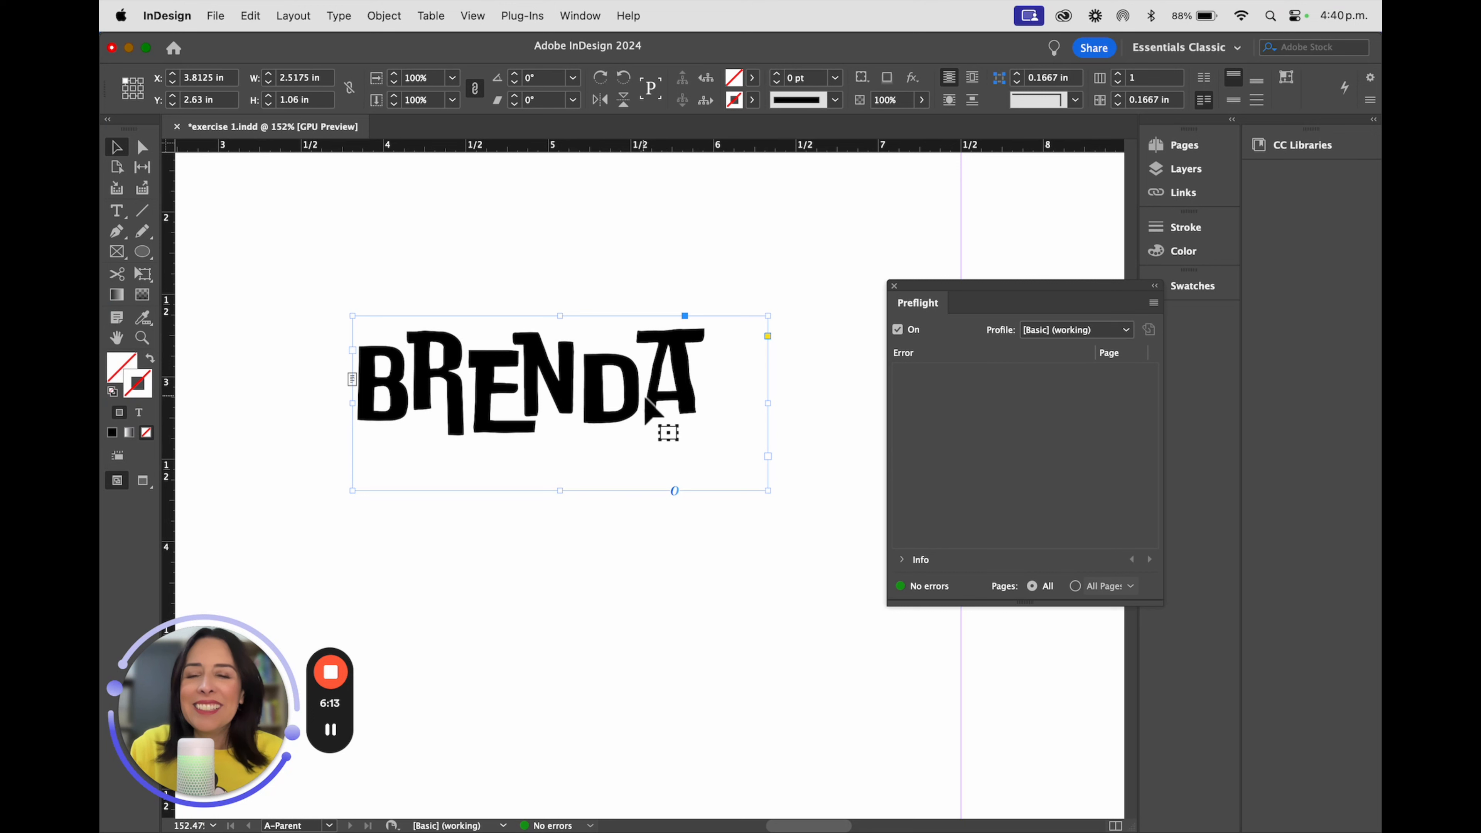
Move the name's frame to the right parent page's upper outer margin corner, about X 13.98 in, Y 0.5 in, and right-align its text.
key("super+0")
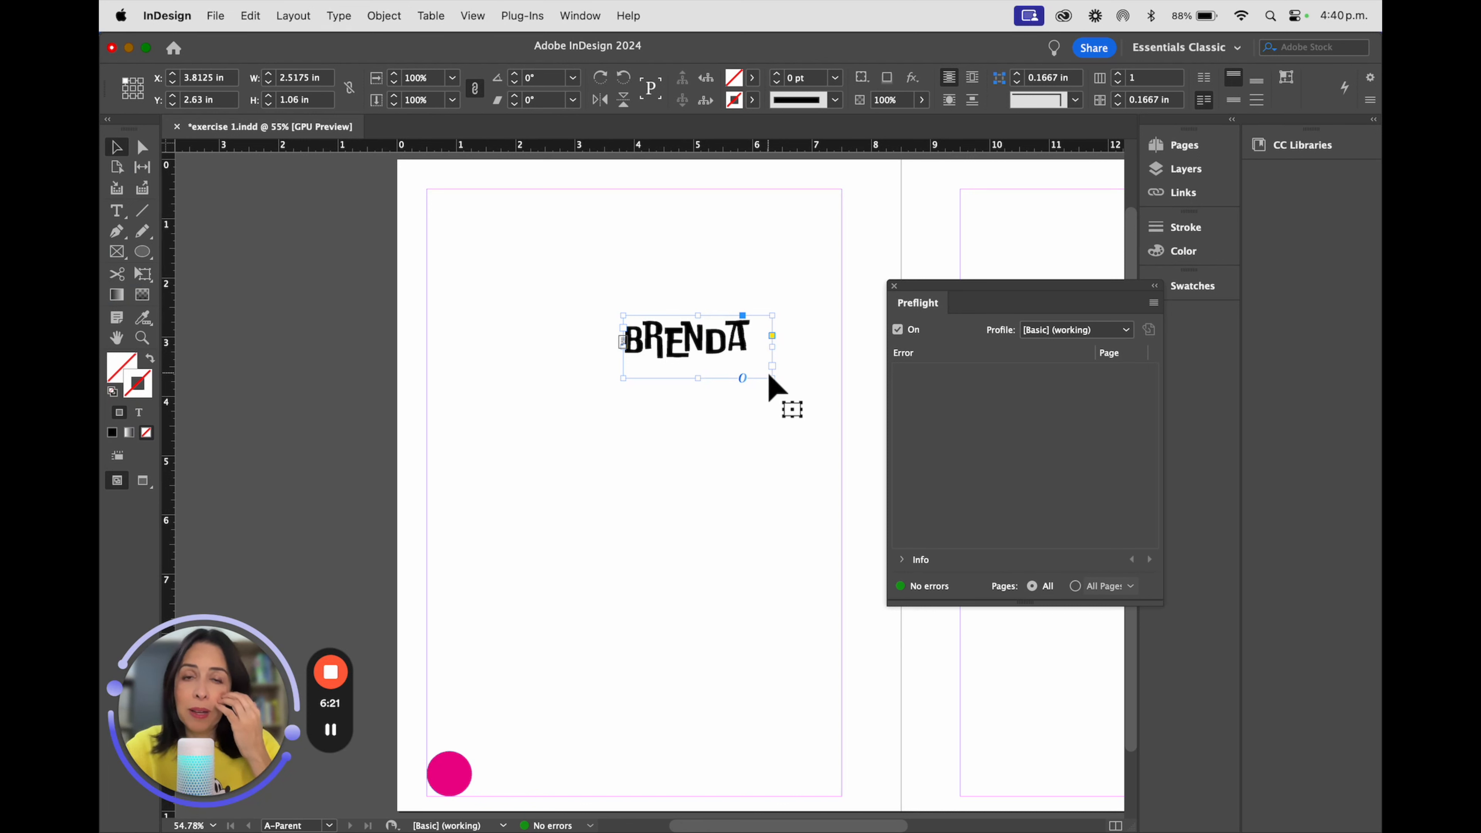
key("space")
left_click_drag(744, 329, 855, 220)
triple_click(867, 226)
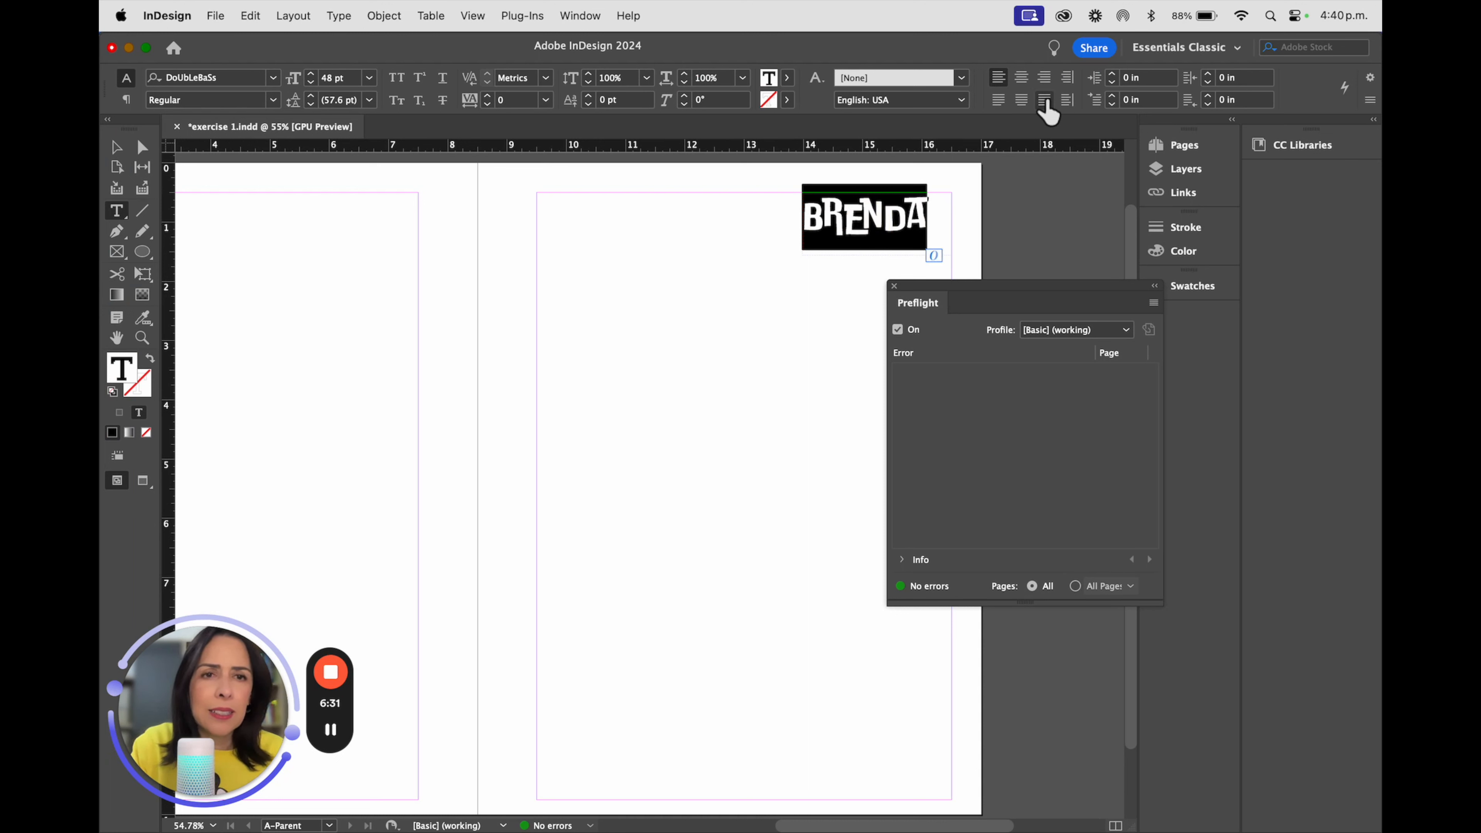
left_click(1045, 77)
left_click(116, 147)
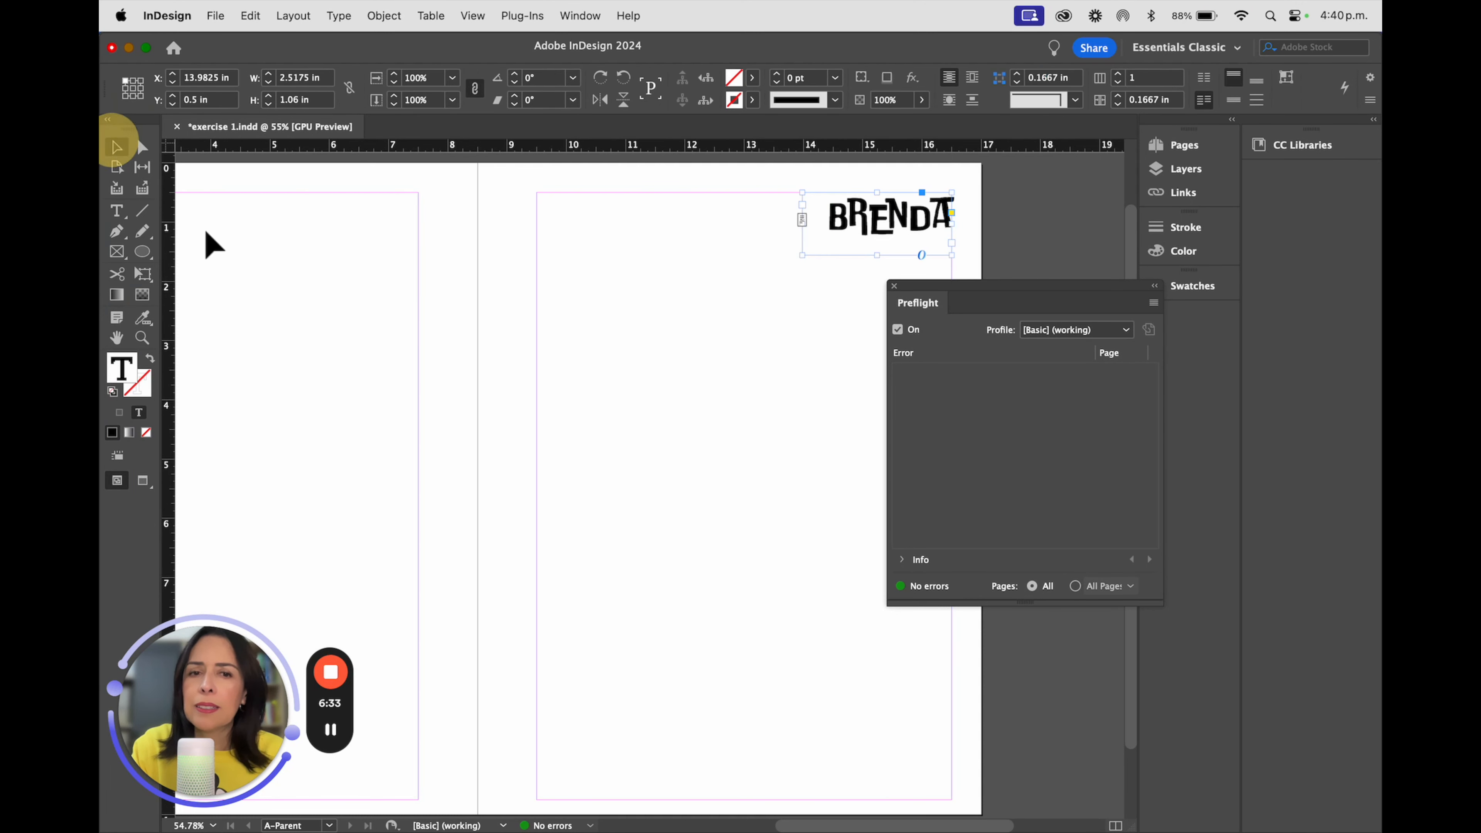
Collapse Preflight to its icon, dock it below Swatches, and deselect the name's frame.
left_click(1155, 285)
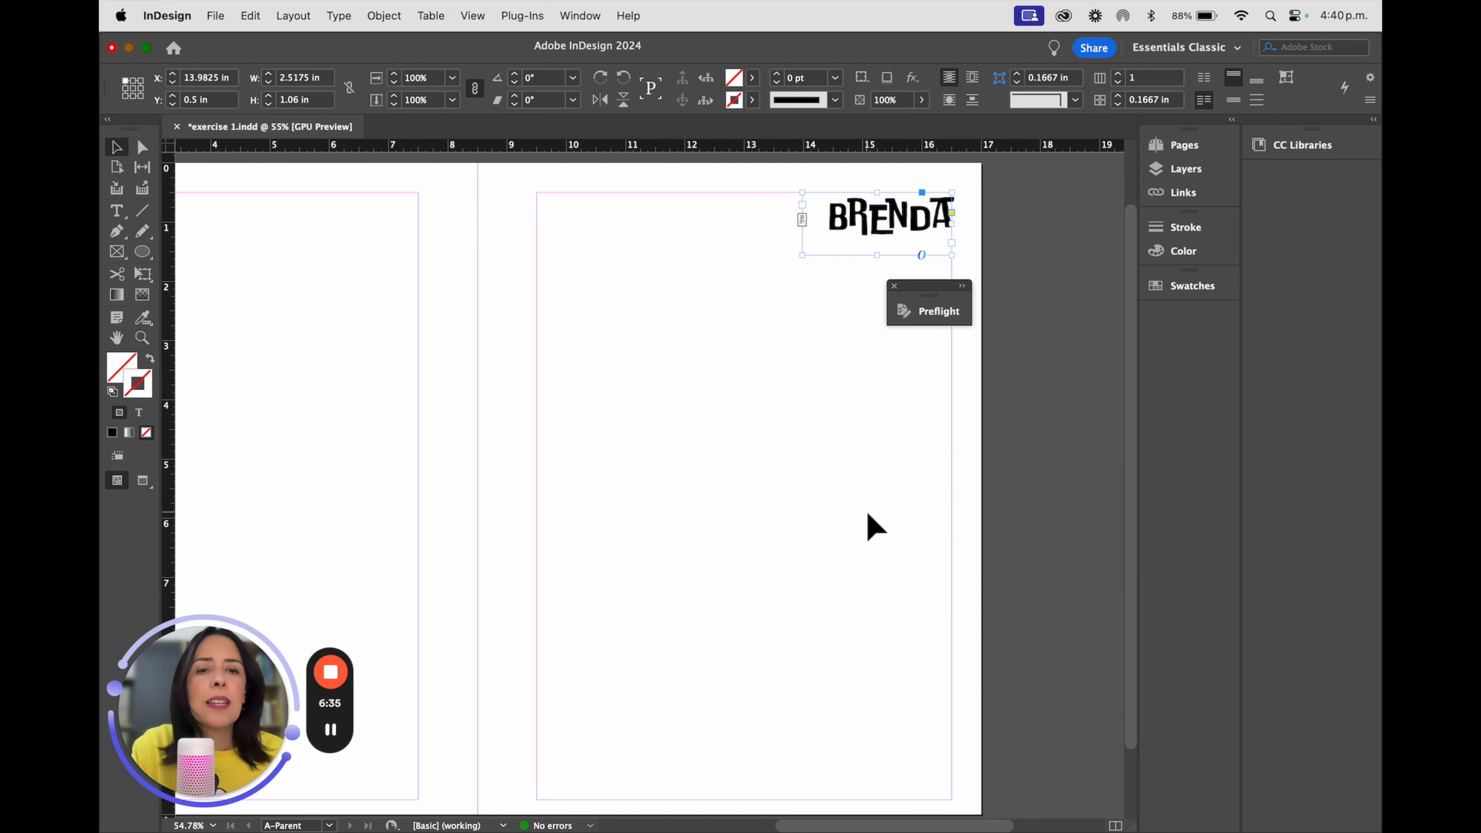
left_click_drag(916, 291, 1173, 322)
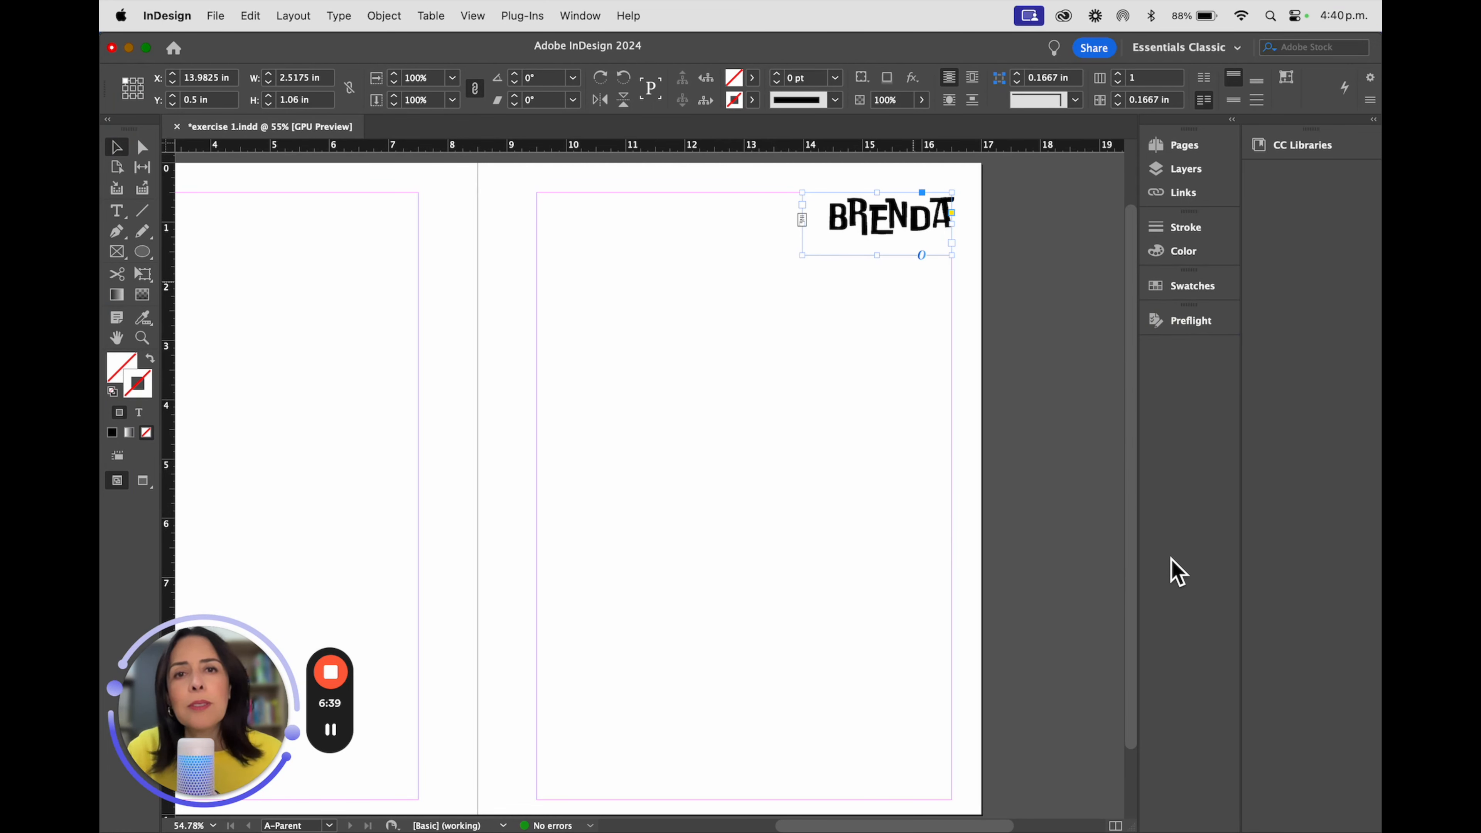
left_click(970, 511)
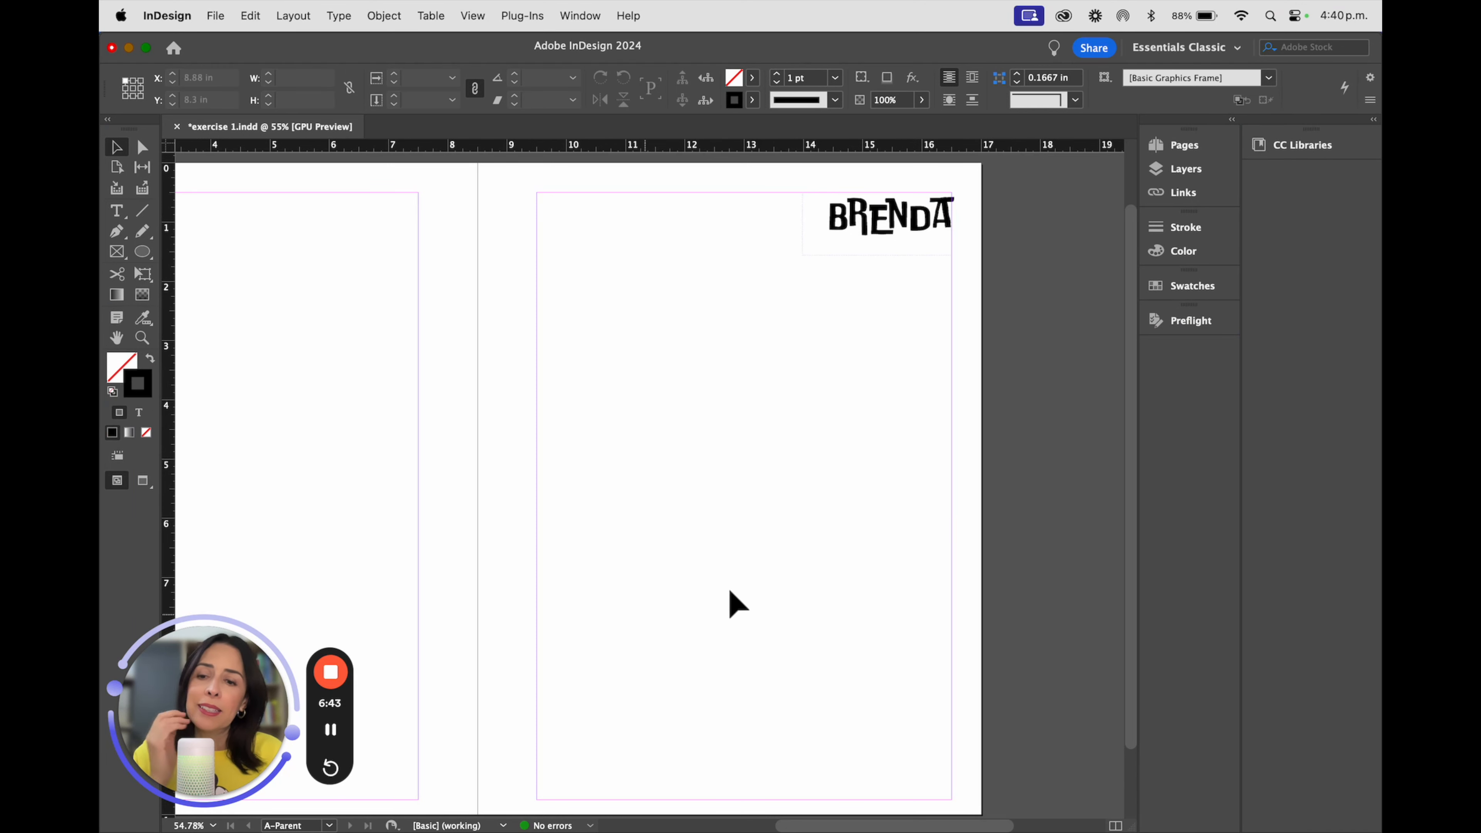
Create a text frame about 2.1 × 1.9 in in the right parent page's lower outer margin corner.
left_click_drag(549, 570, 915, 564)
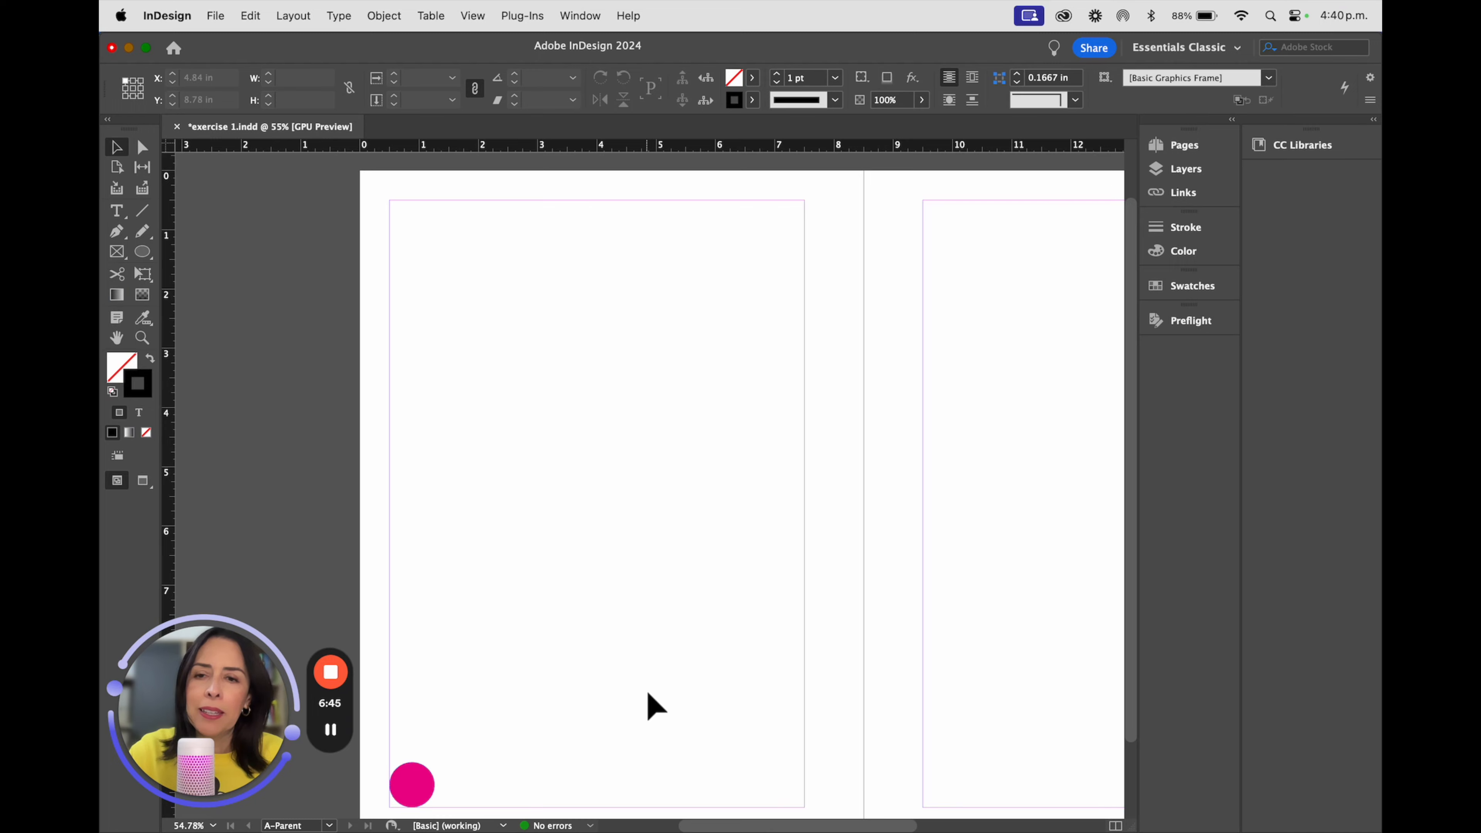
left_click_drag(920, 651, 722, 664)
scroll(722, 663, "down", 3)
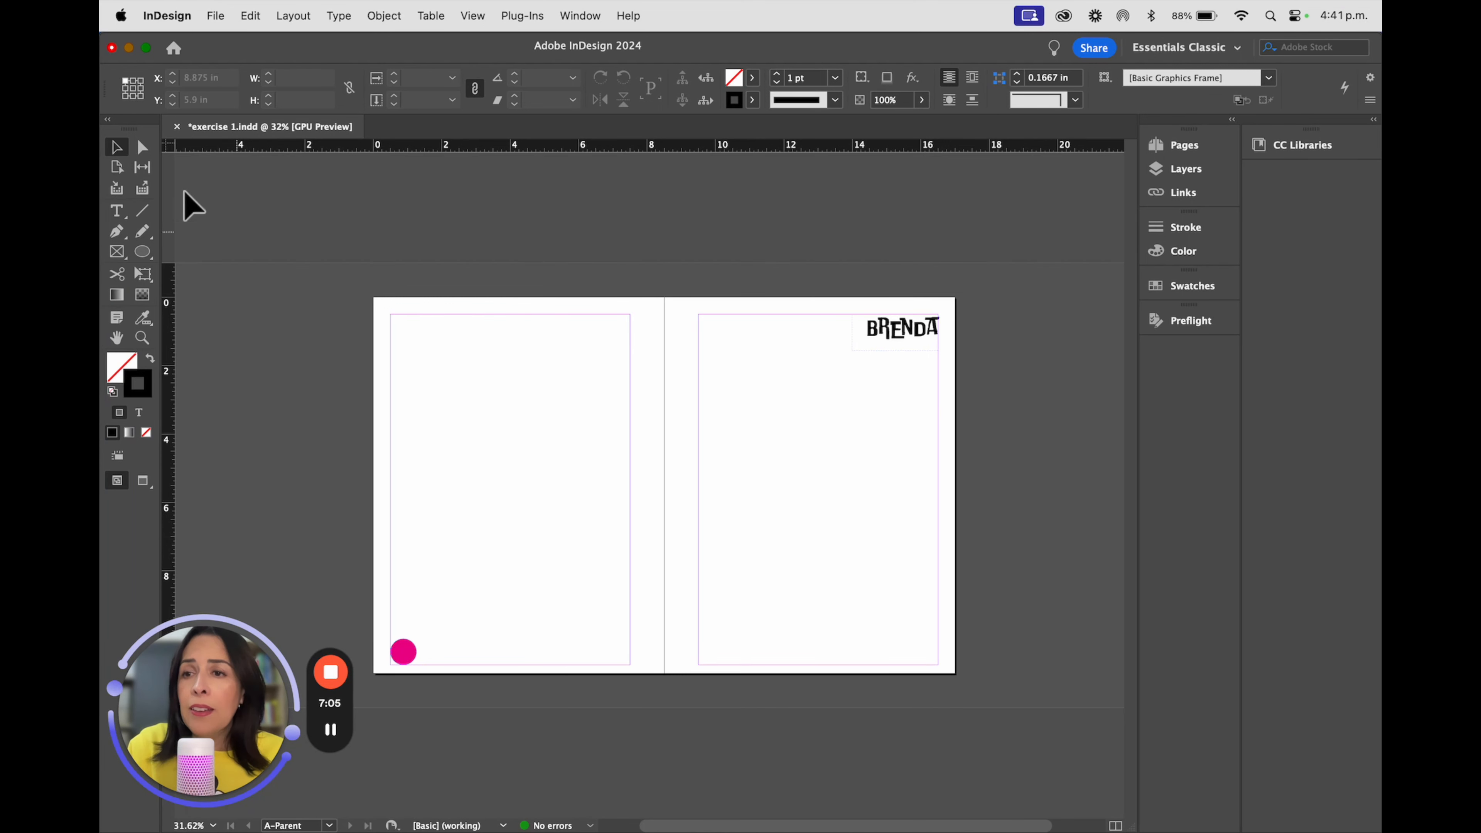
left_click(118, 213)
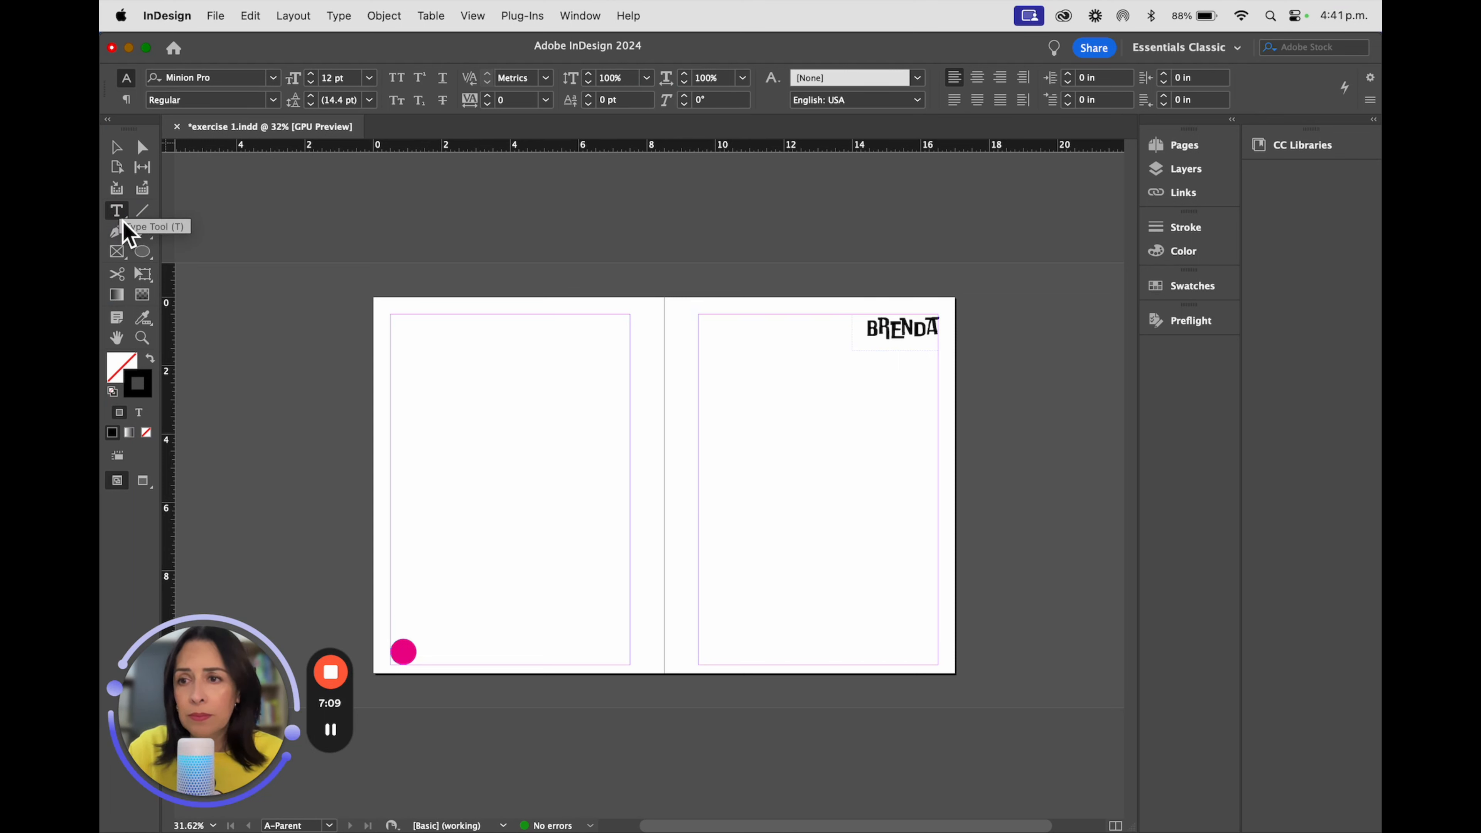
left_click_drag(866, 600, 938, 665)
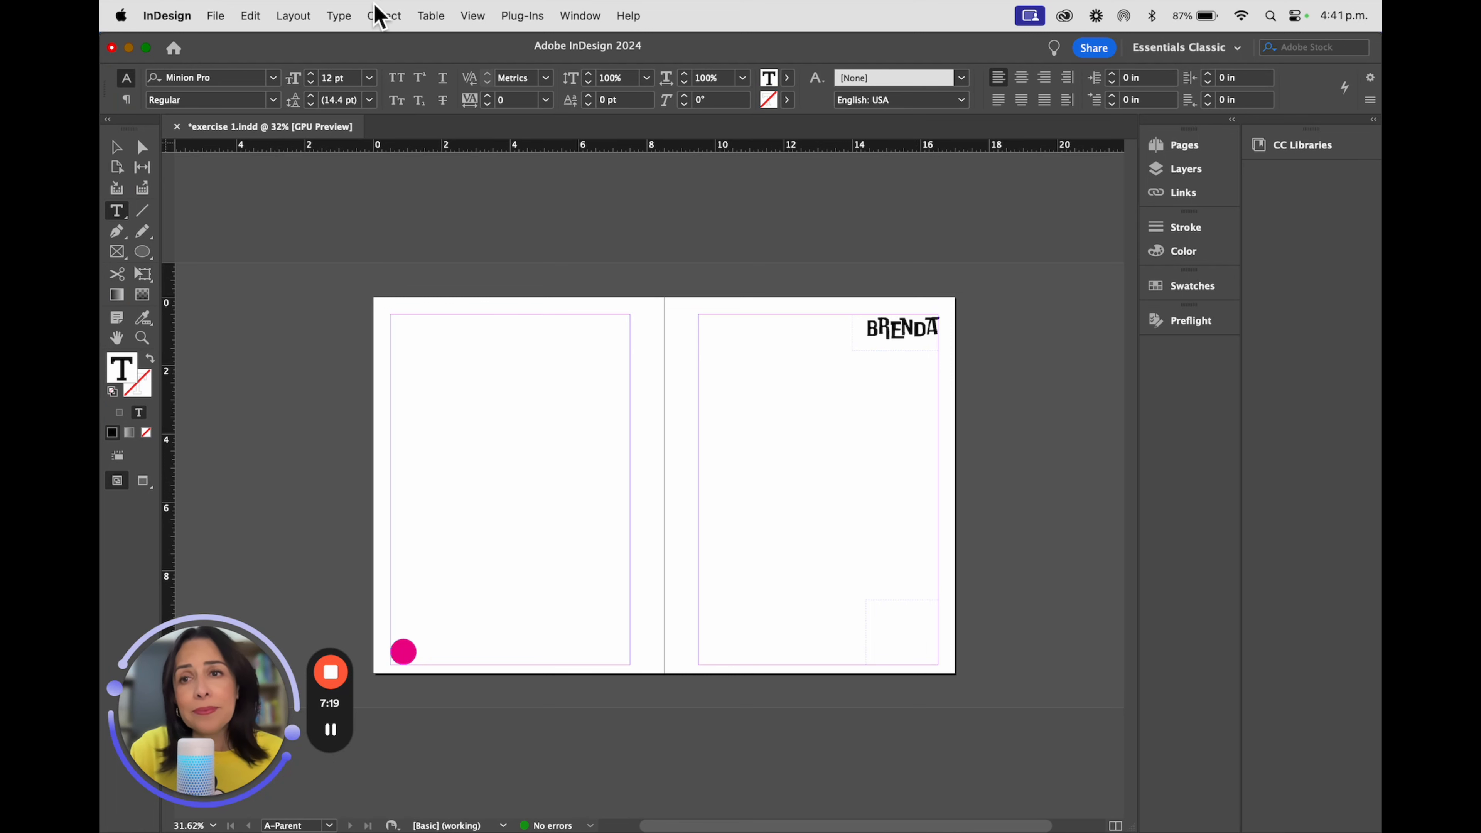
Insert a Current Page Number marker into the new text frame on the right parent page.
left_click(341, 17)
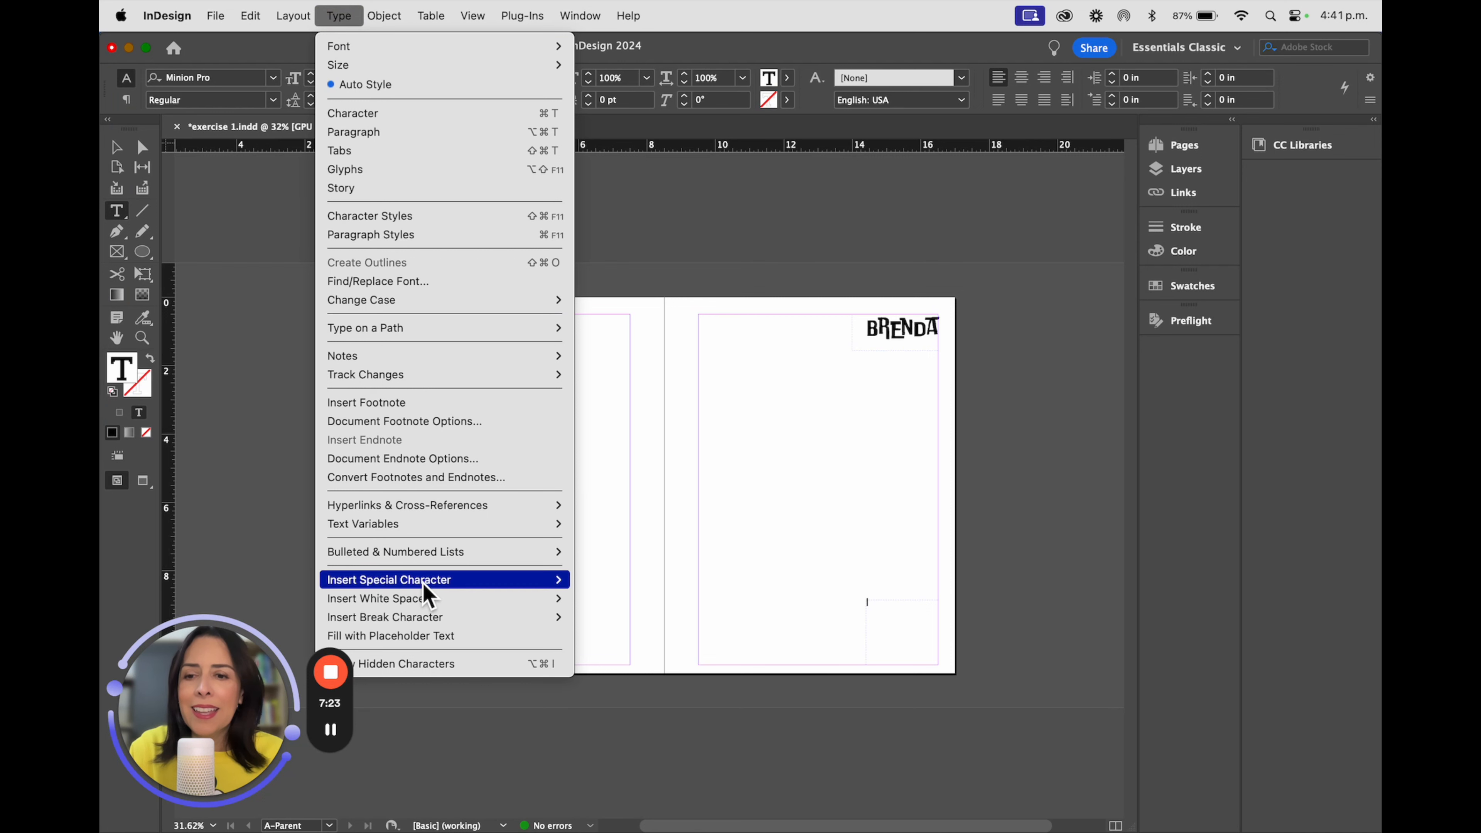
mouse_move(424, 585)
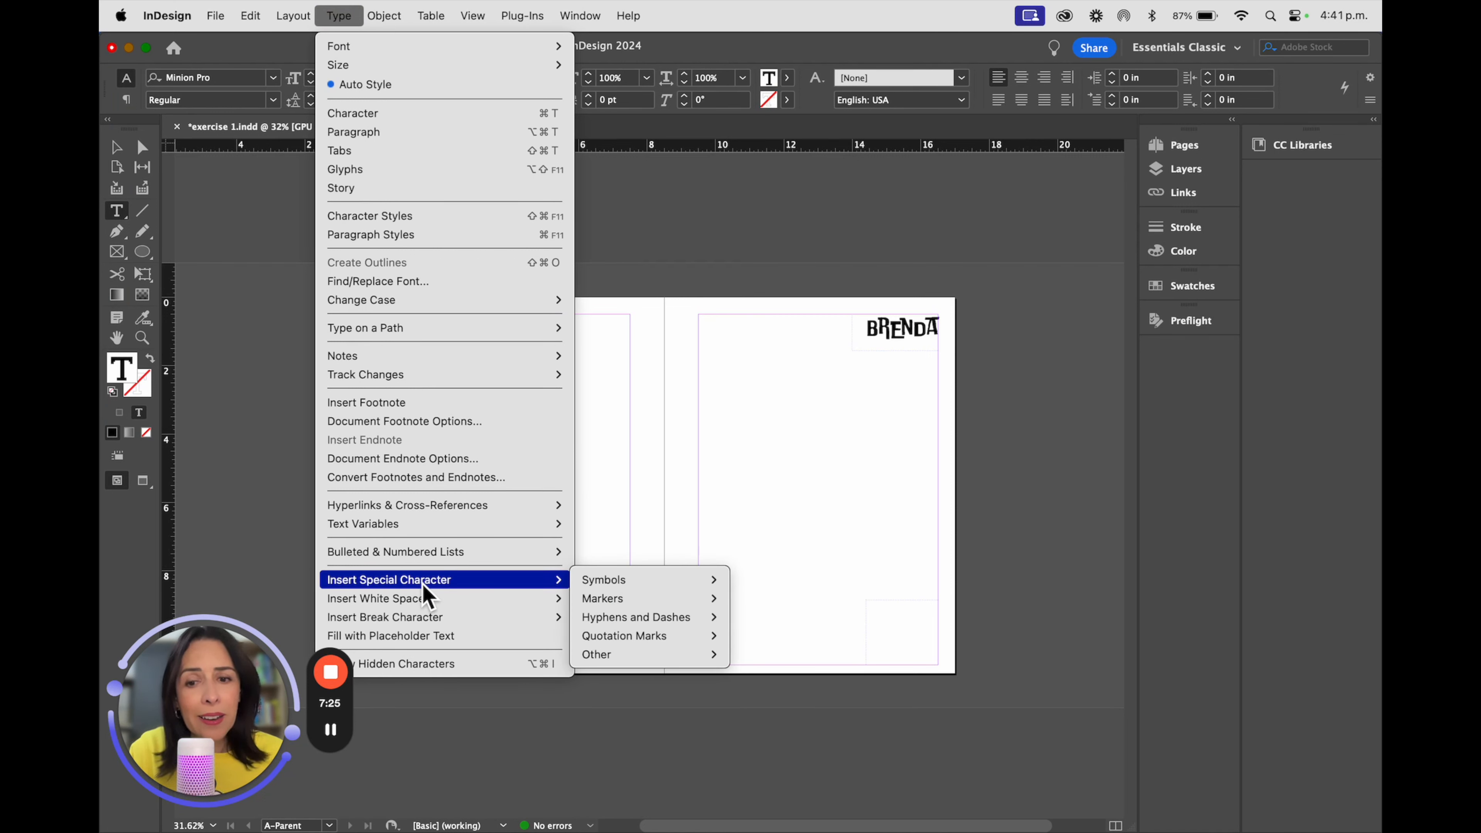
mouse_move(651, 654)
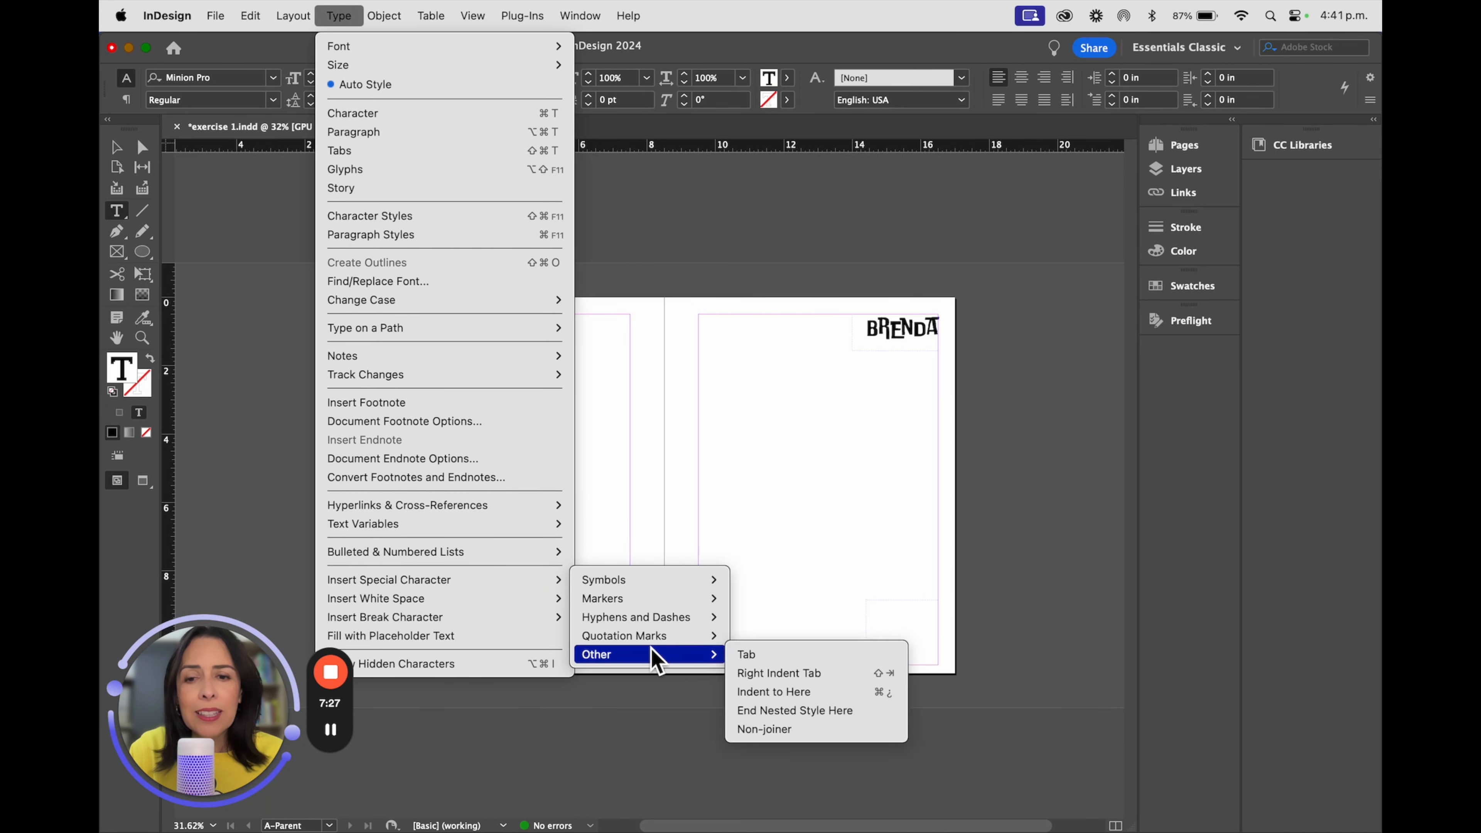
mouse_move(664, 579)
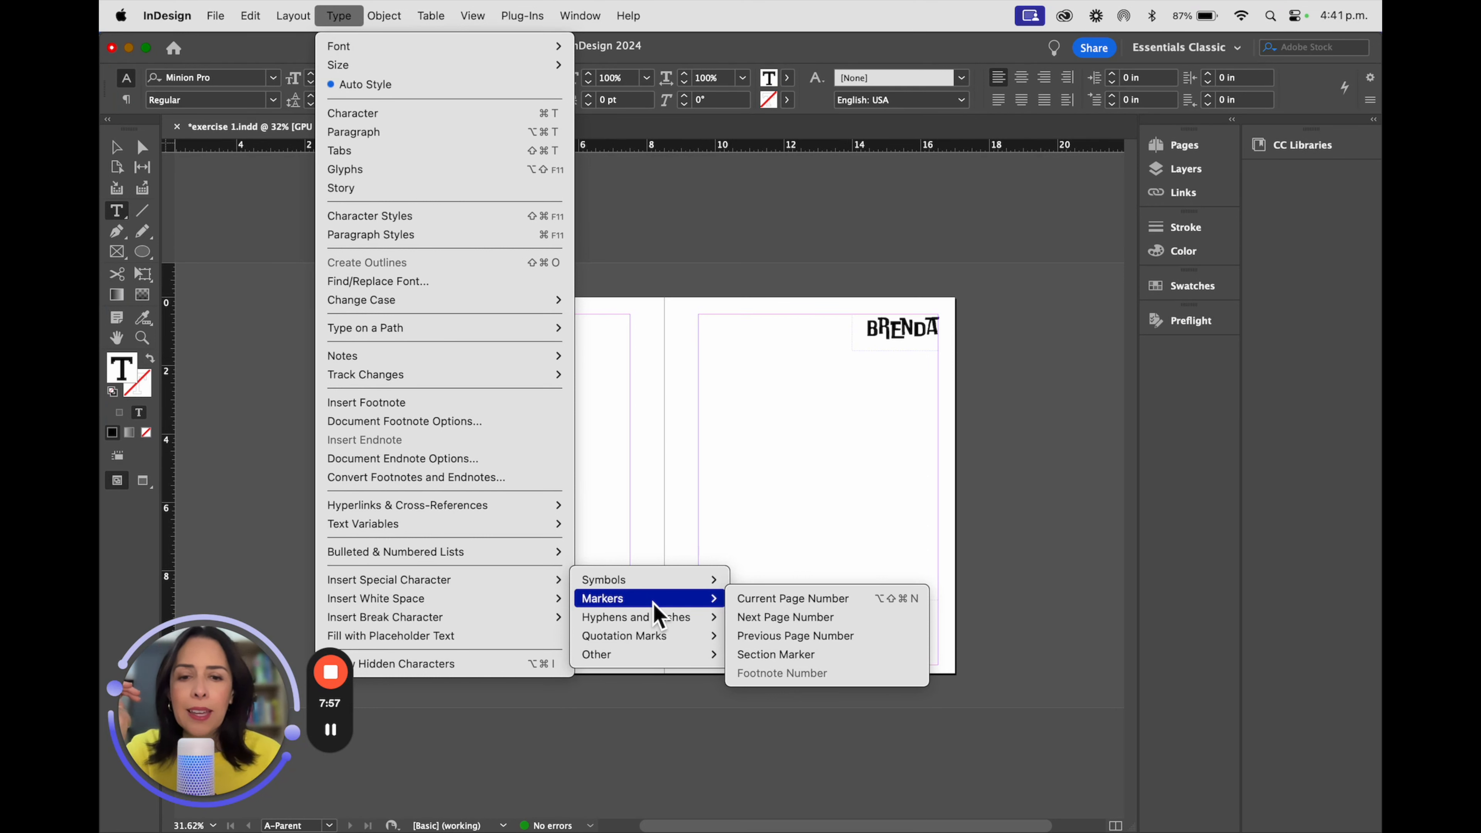
left_click(765, 603)
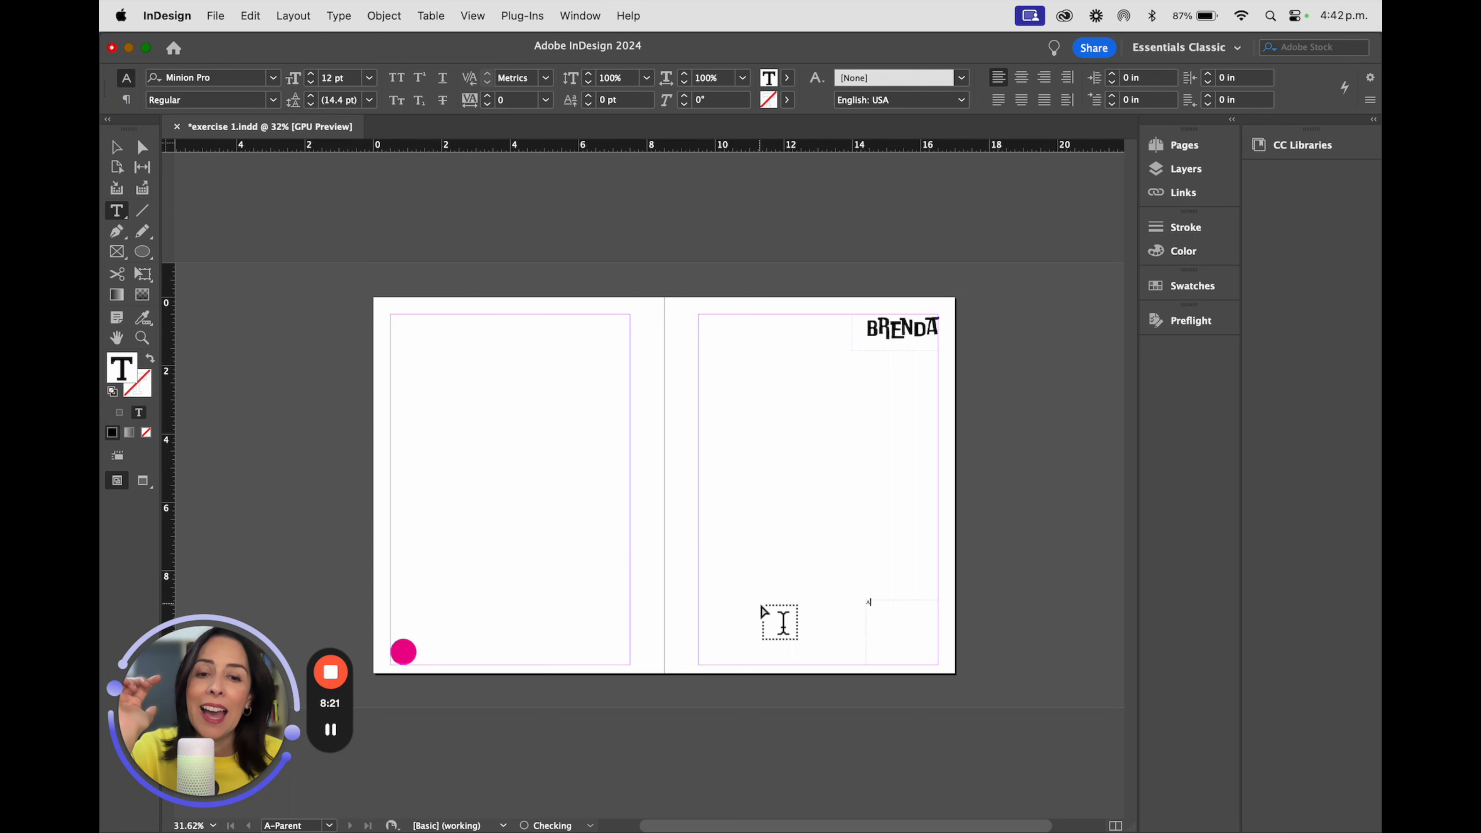
Shrink the page number's text frame from its lower outer corner, keeping its upper inner corner in place.
left_click(117, 148)
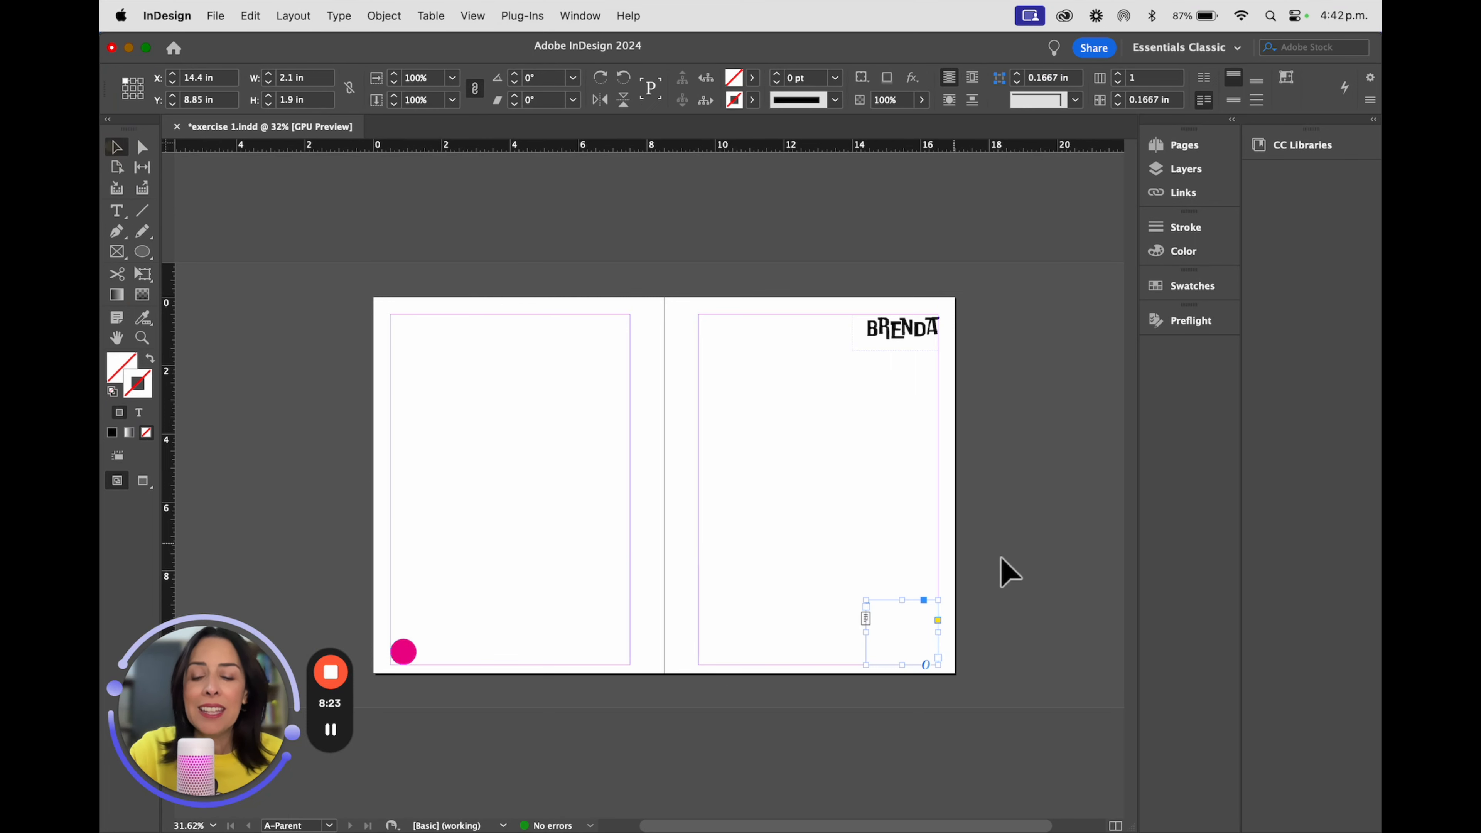
left_click_drag(864, 579, 744, 423)
left_click_drag(739, 482, 827, 526)
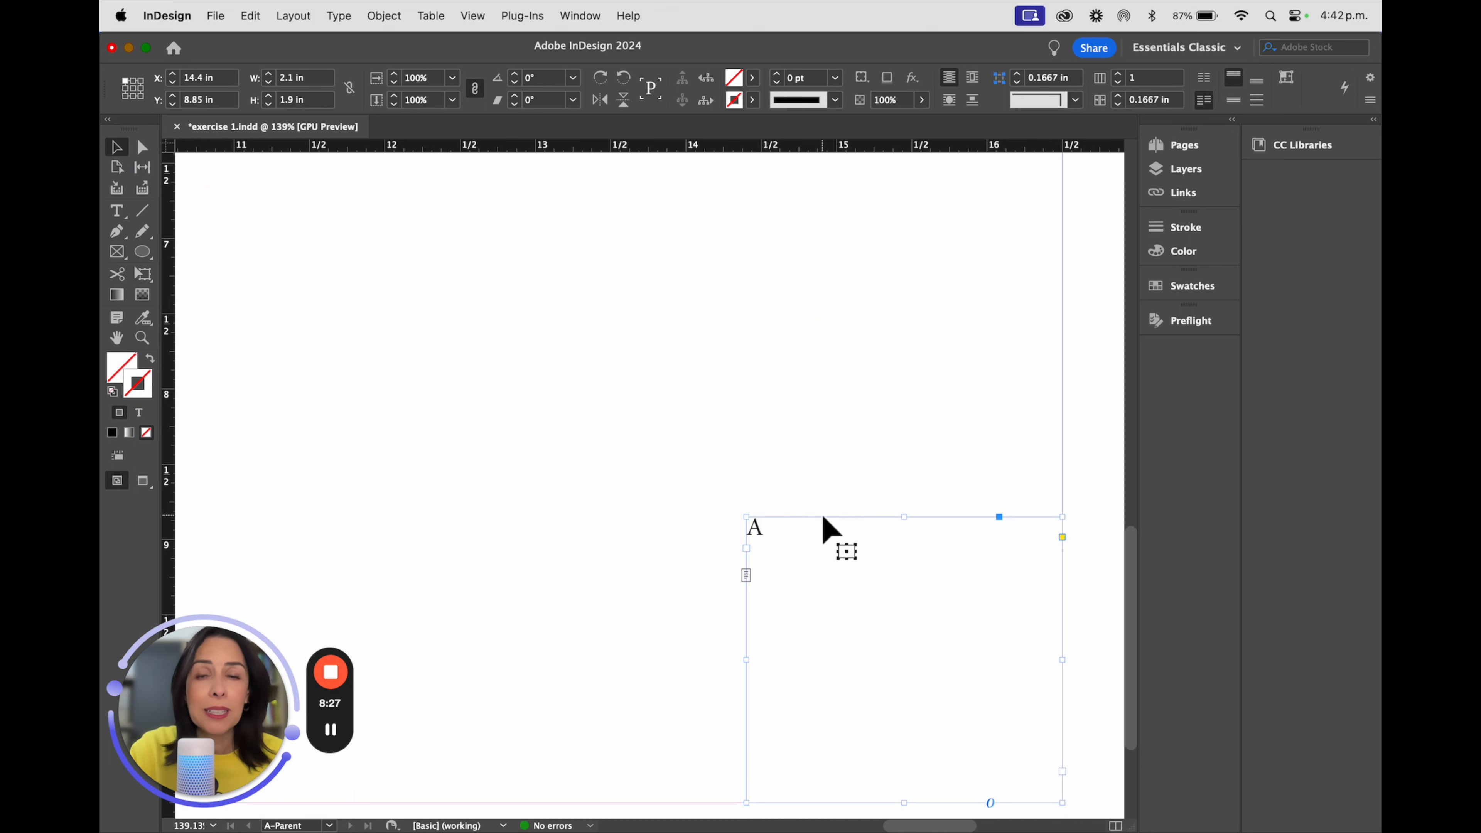
left_click_drag(1063, 803, 945, 723)
Select the page number marker and set it in Helvetica Bold at 15 pt.
double_click(770, 529)
left_click_drag(770, 530, 715, 536)
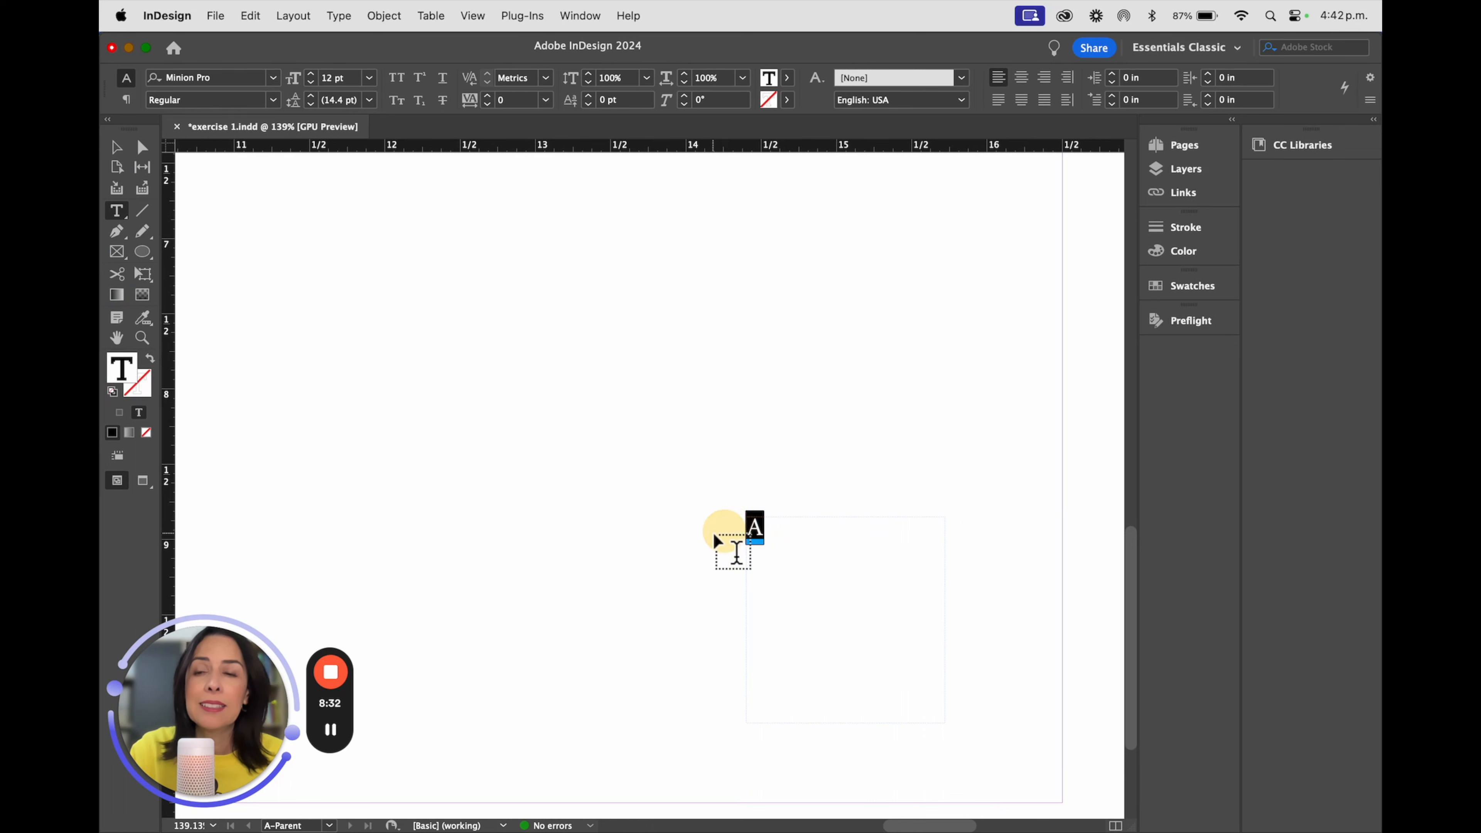
left_click(233, 81)
type("helv")
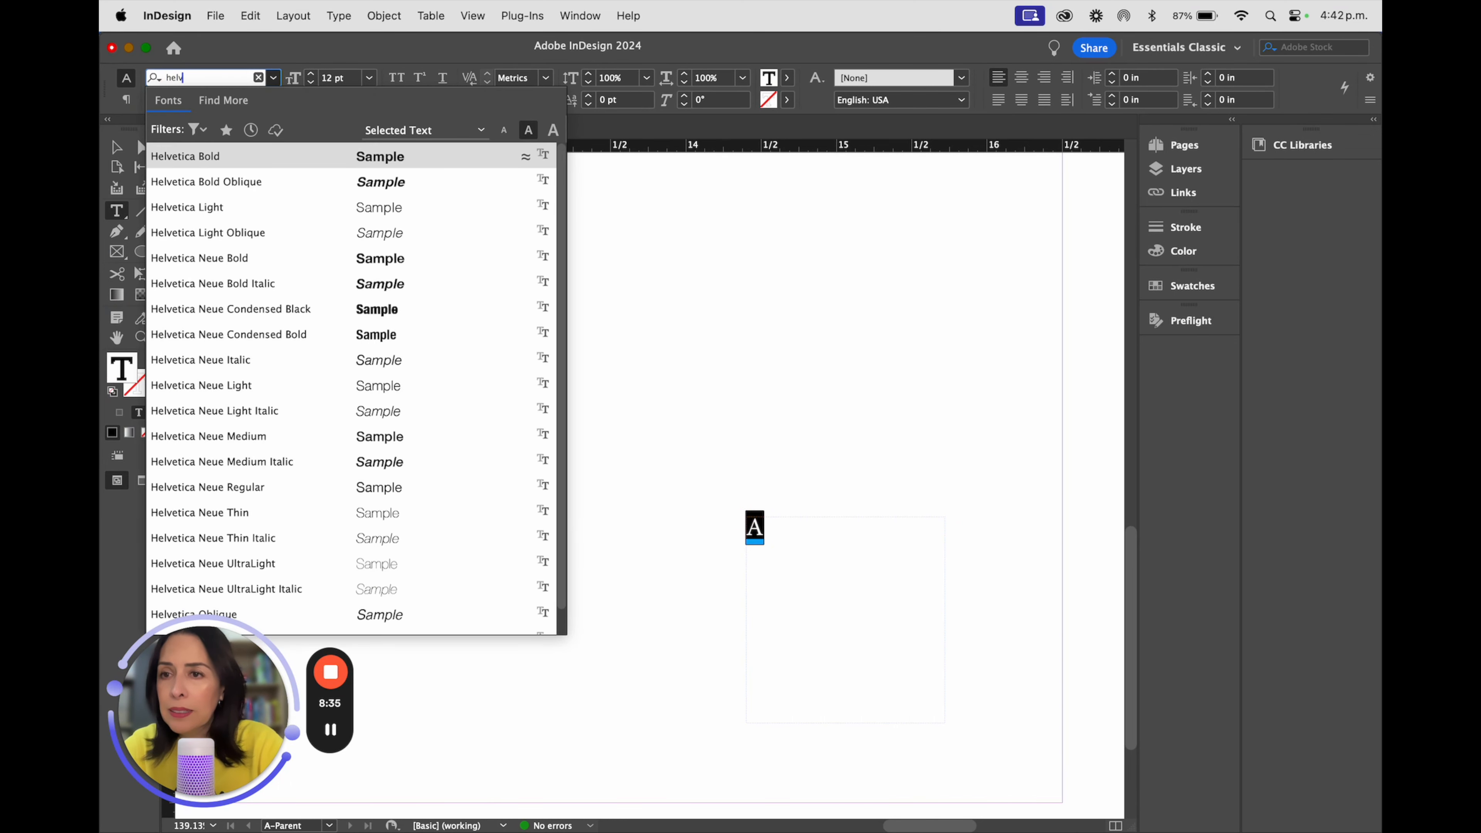
key("Return")
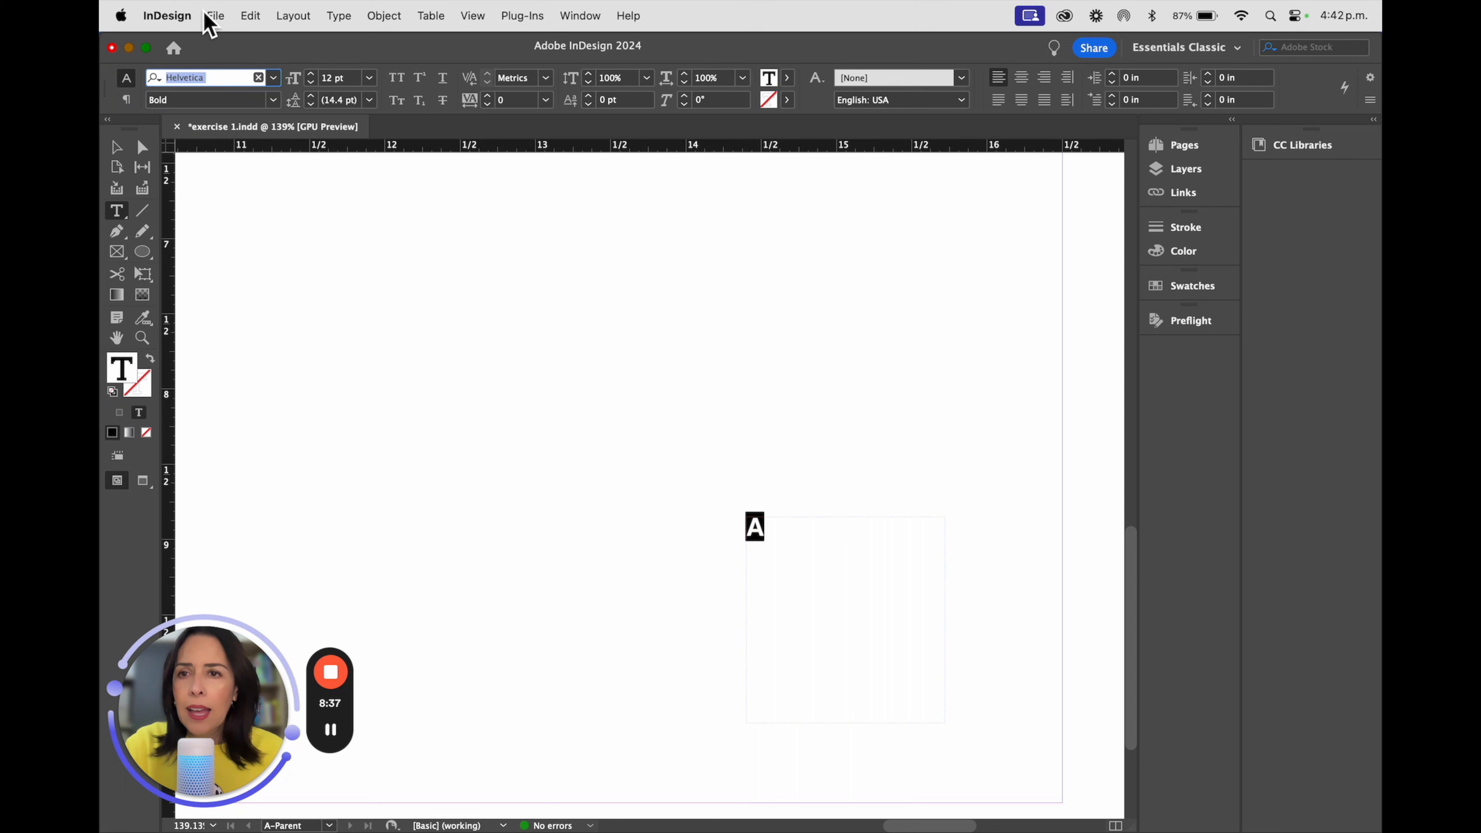
left_click(278, 76)
type("15")
key("Return")
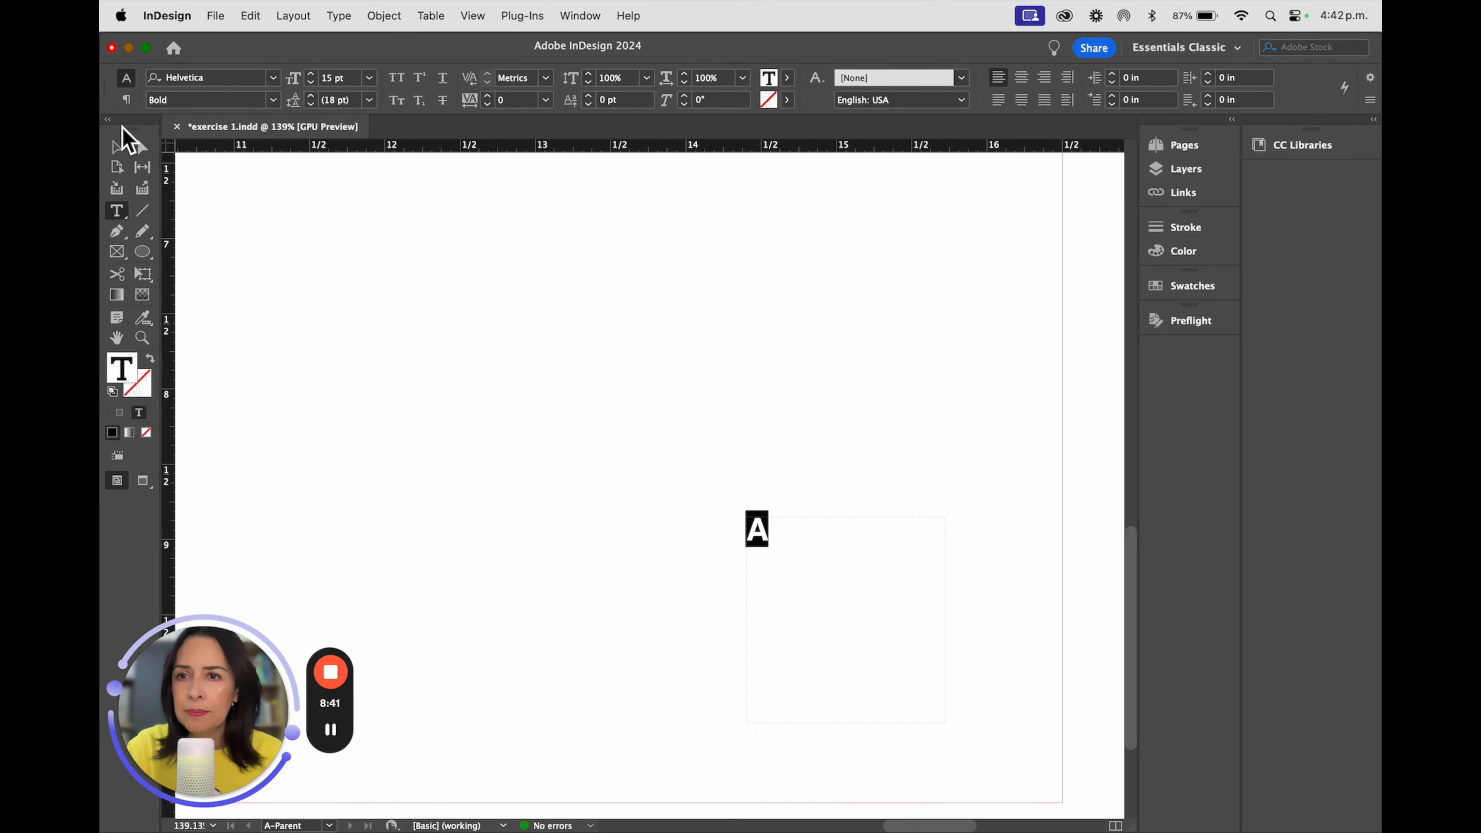
Shrink the page number's frame to about 0.33 × 0.24 in and move it to the lower outer margin corner, about X 16.17 in, Y 10.51 in.
left_click(116, 146)
left_click_drag(946, 723, 1026, 793)
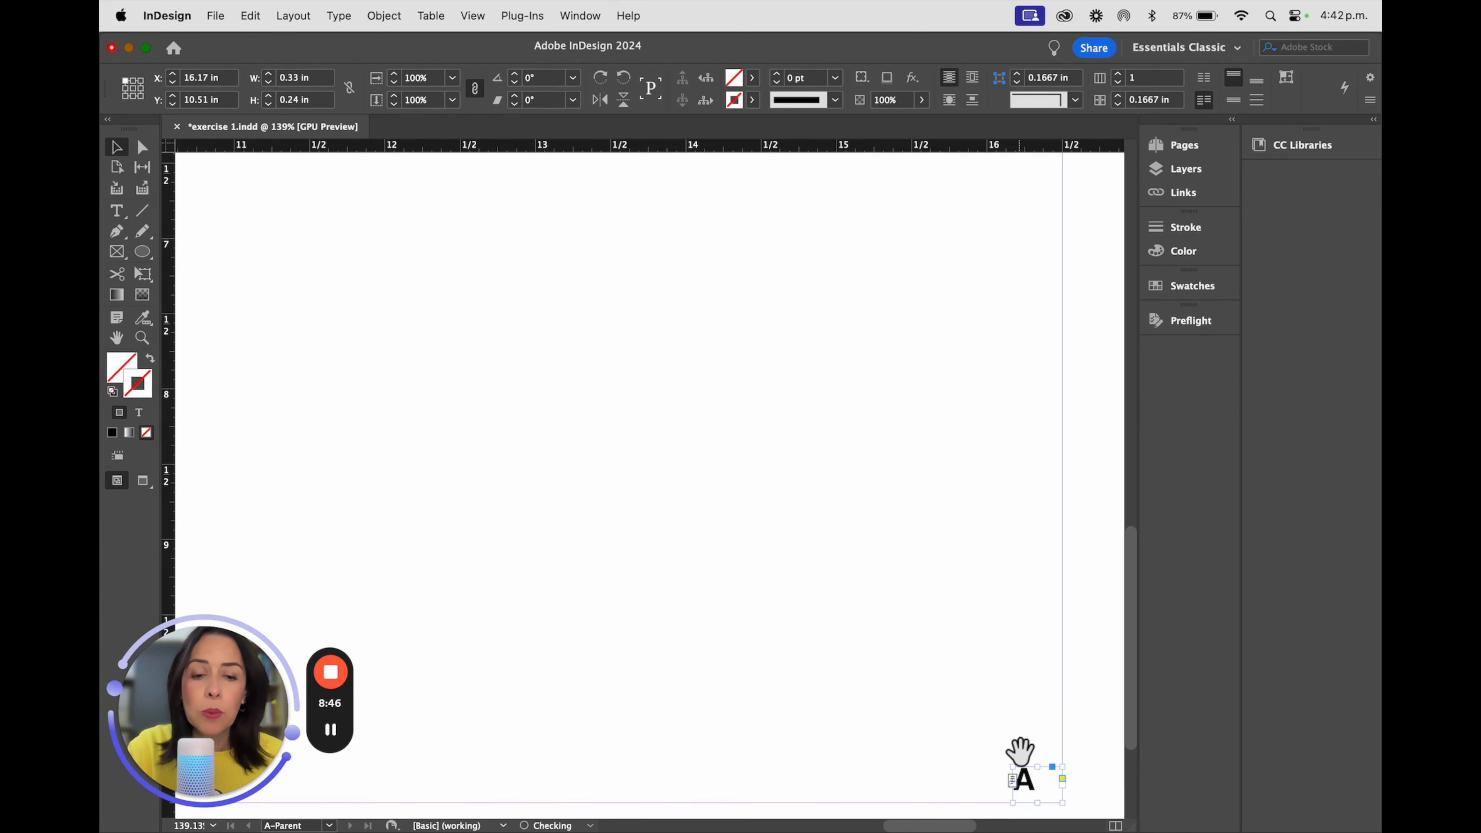
scroll(863, 540, "down", 5)
scroll(862, 539, "right", 3)
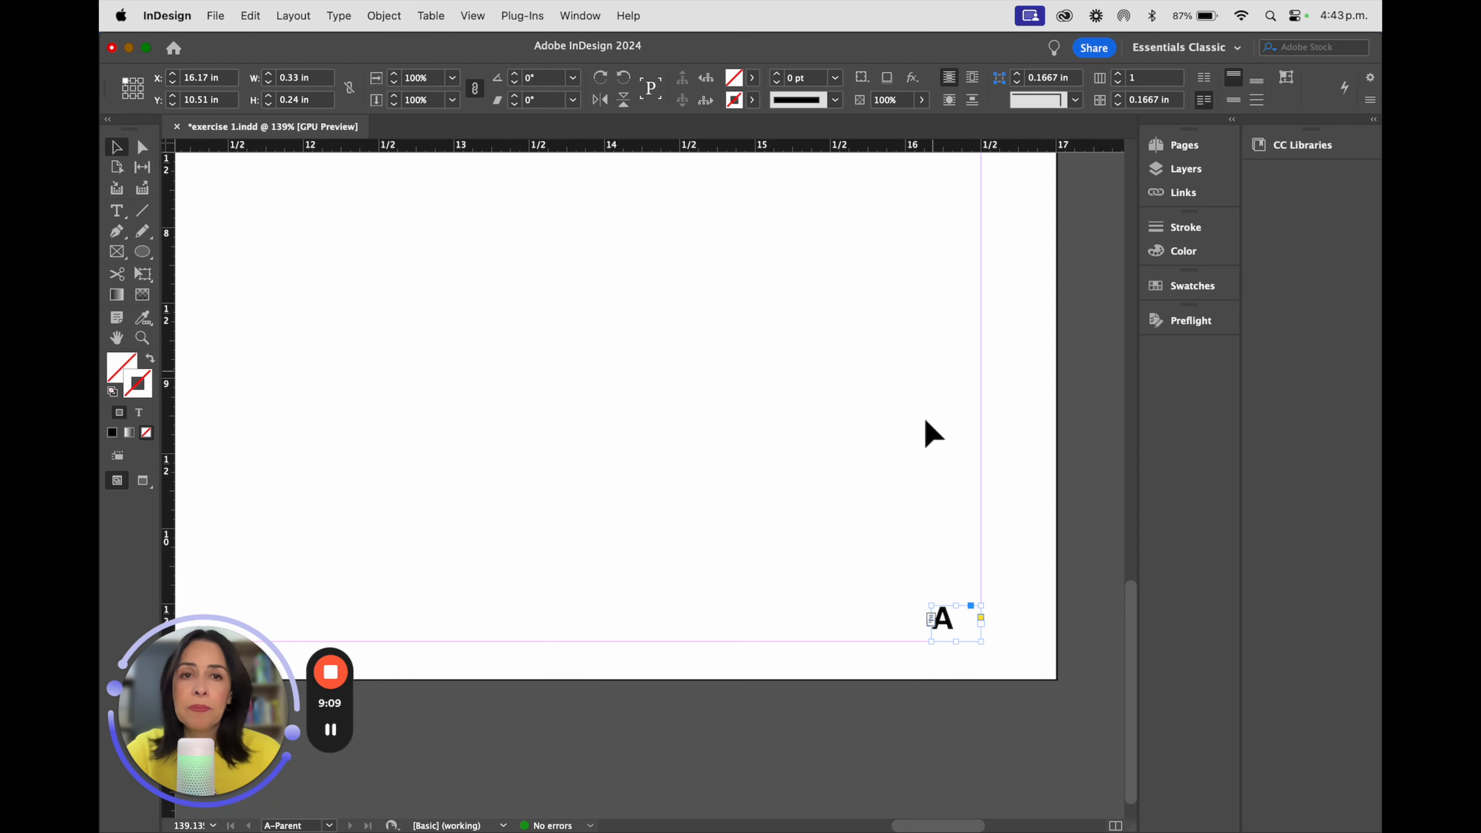
Display the Paragraph panel and dock it below Preflight, keeping the page number marker's text selected.
double_click(956, 621)
double_click(959, 623)
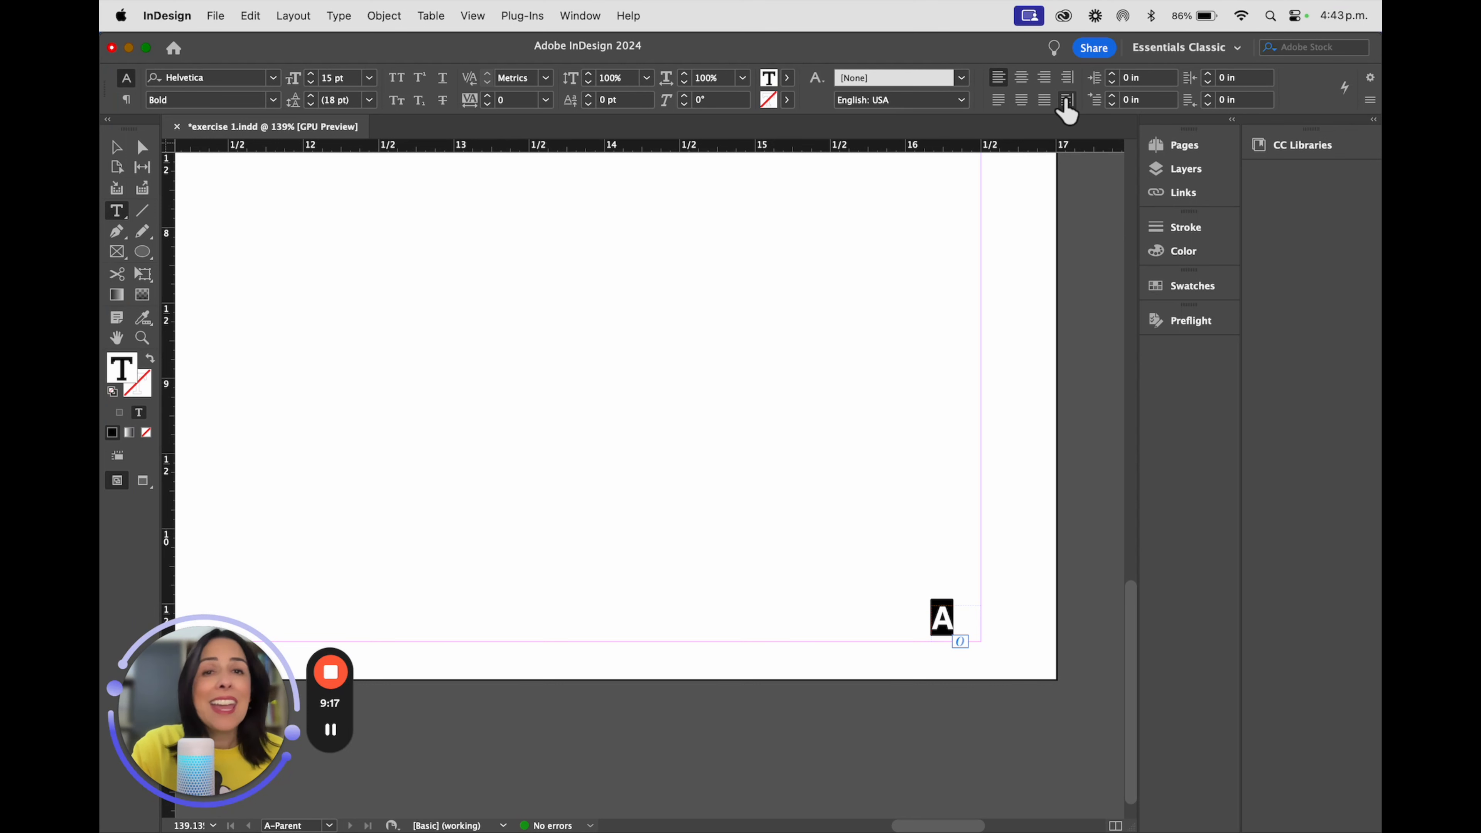
left_click(579, 17)
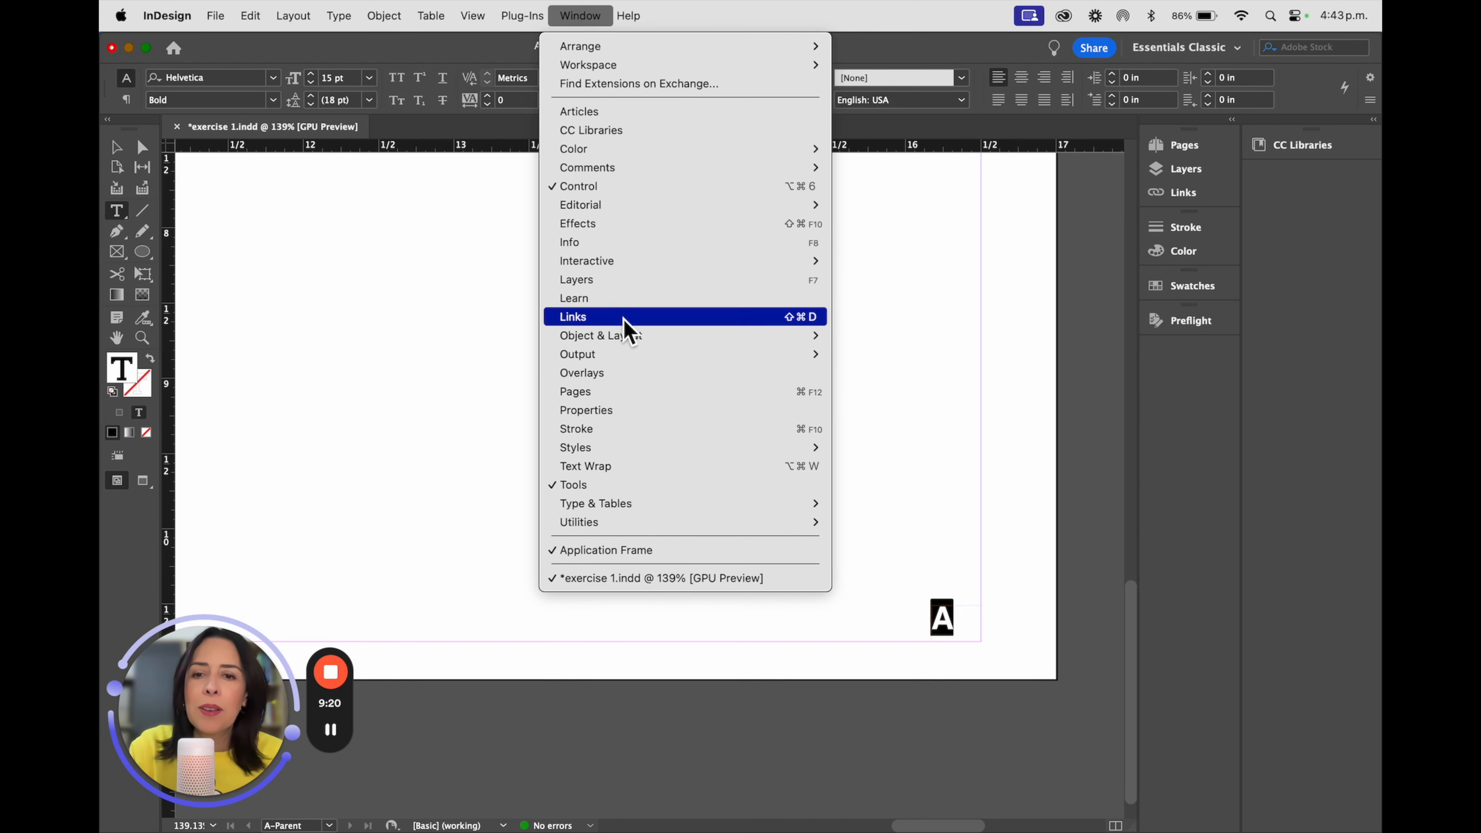
mouse_move(700, 499)
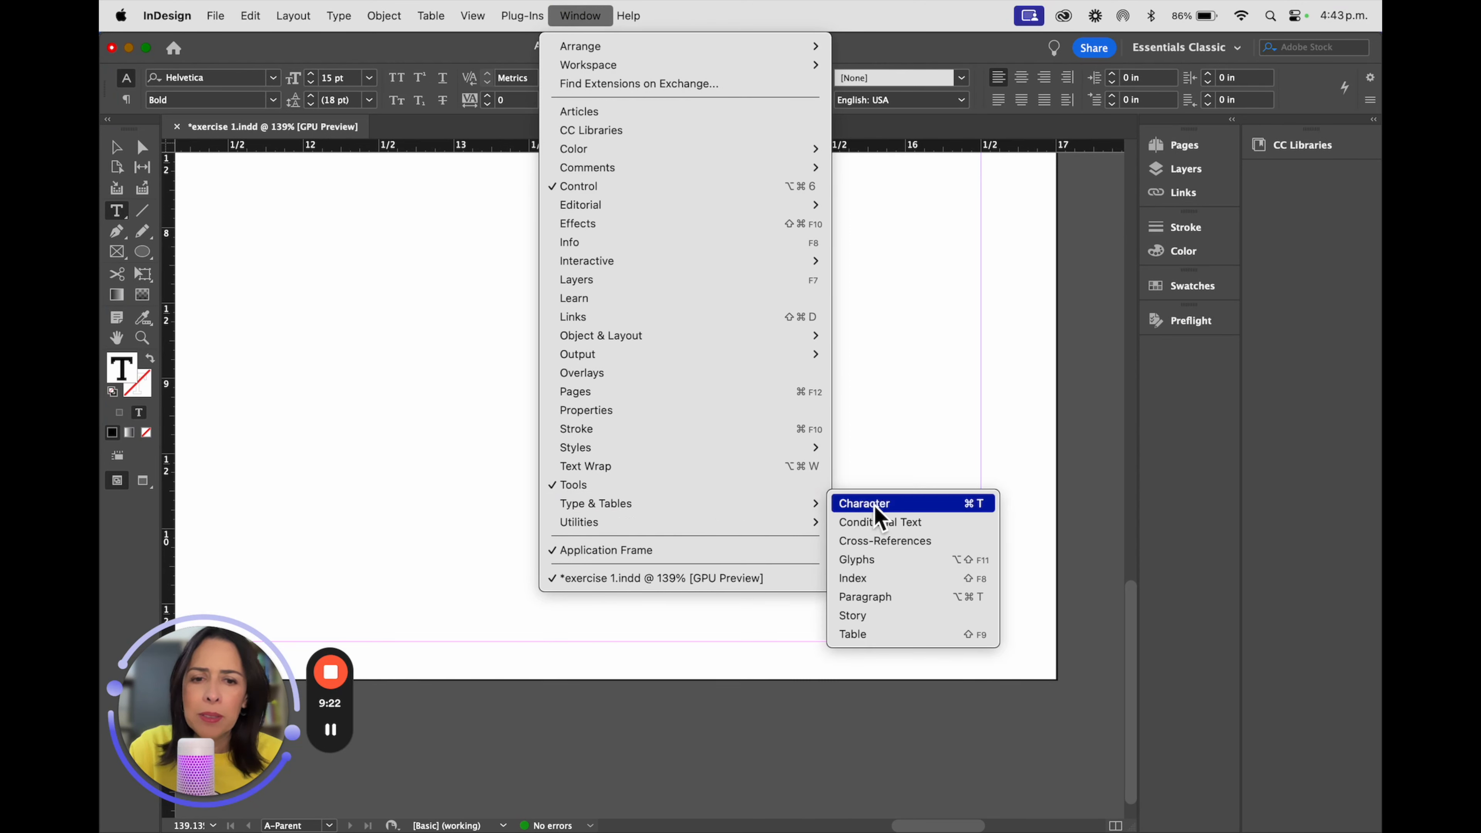
left_click(891, 598)
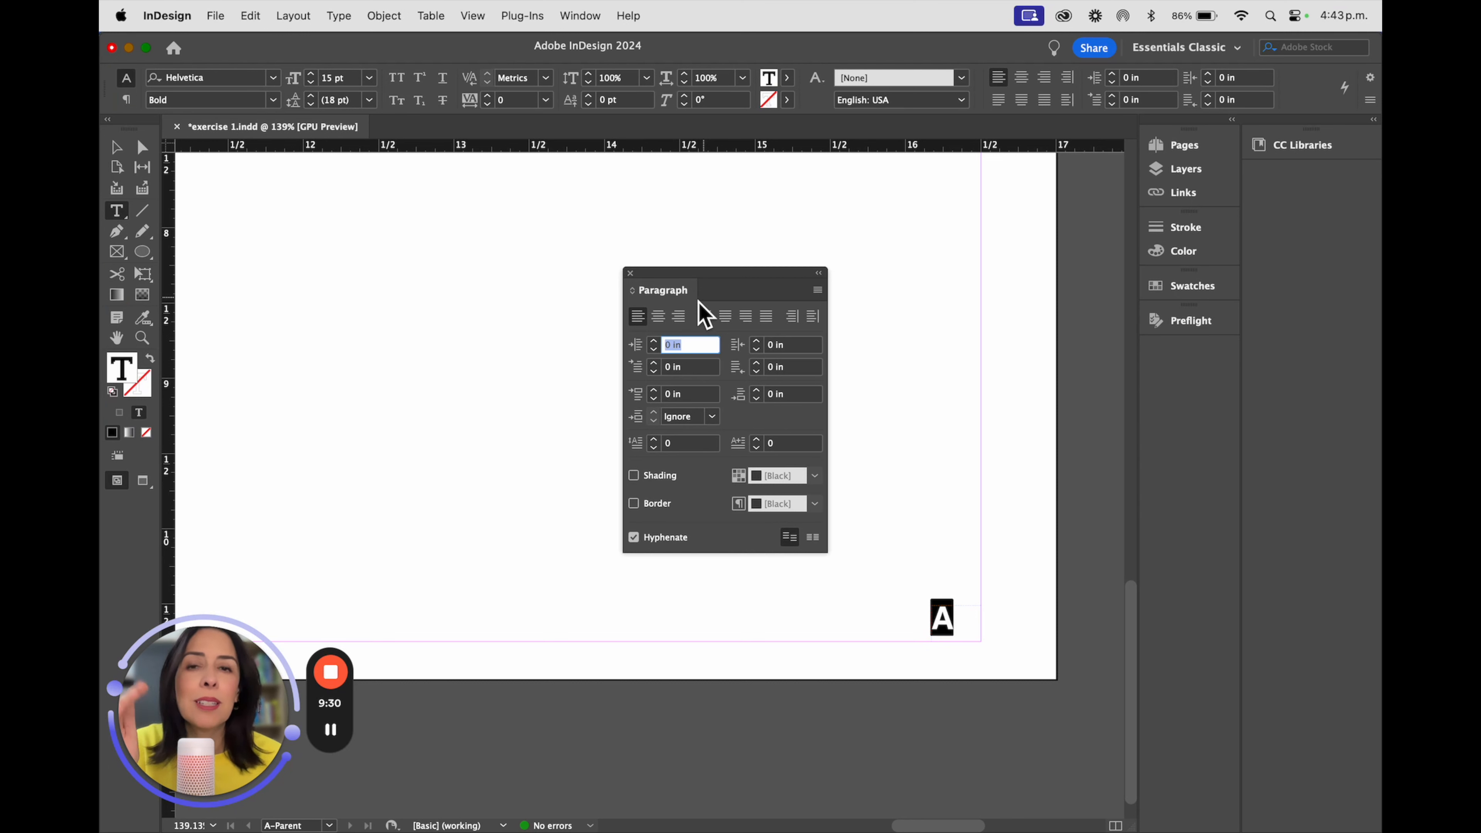
left_click_drag(728, 289, 1164, 355)
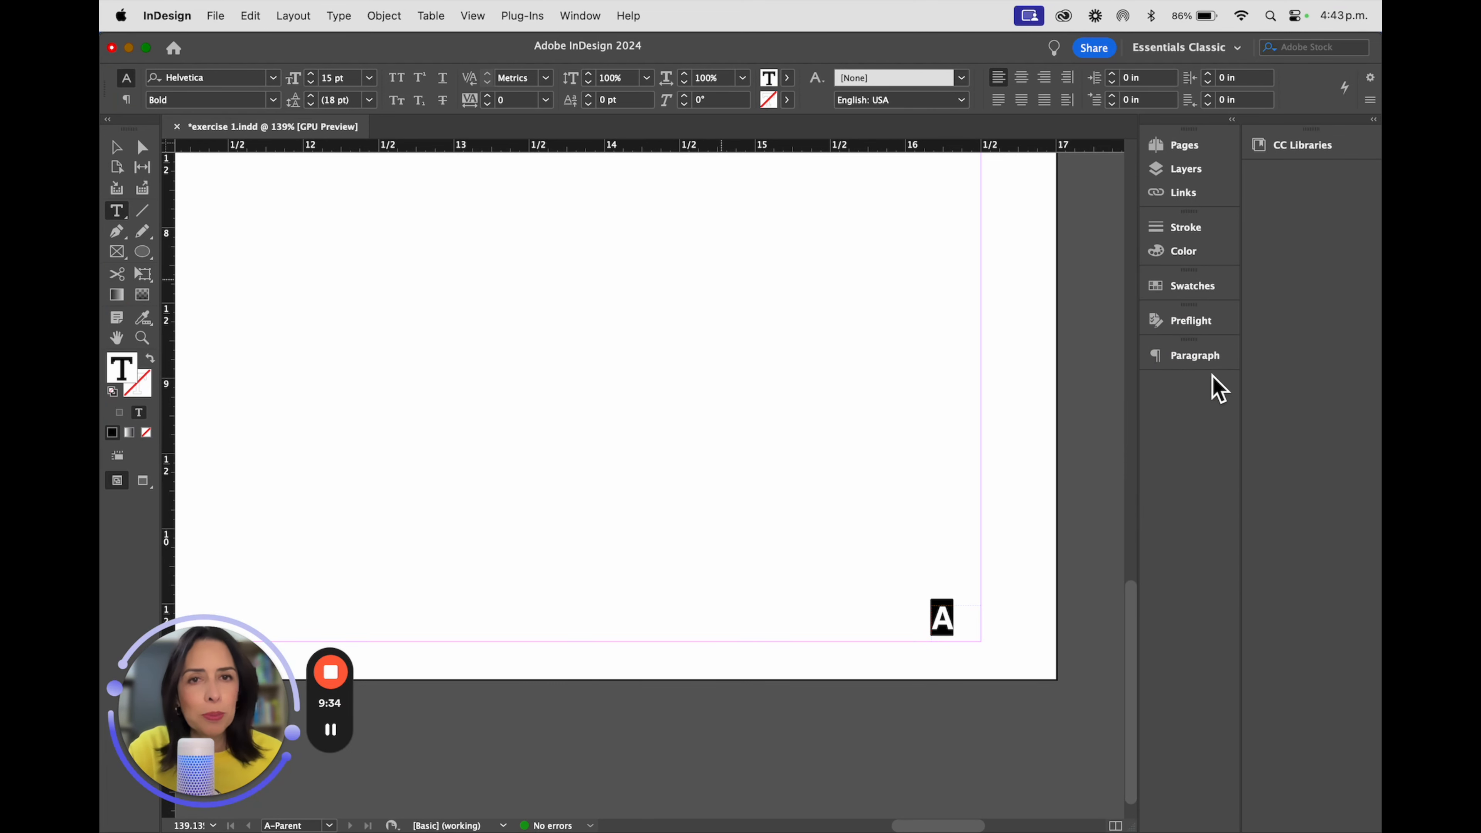
Right-align the page number marker and widen its frame inward to about 0.53 in.
left_click(961, 621)
left_click_drag(902, 619, 956, 619)
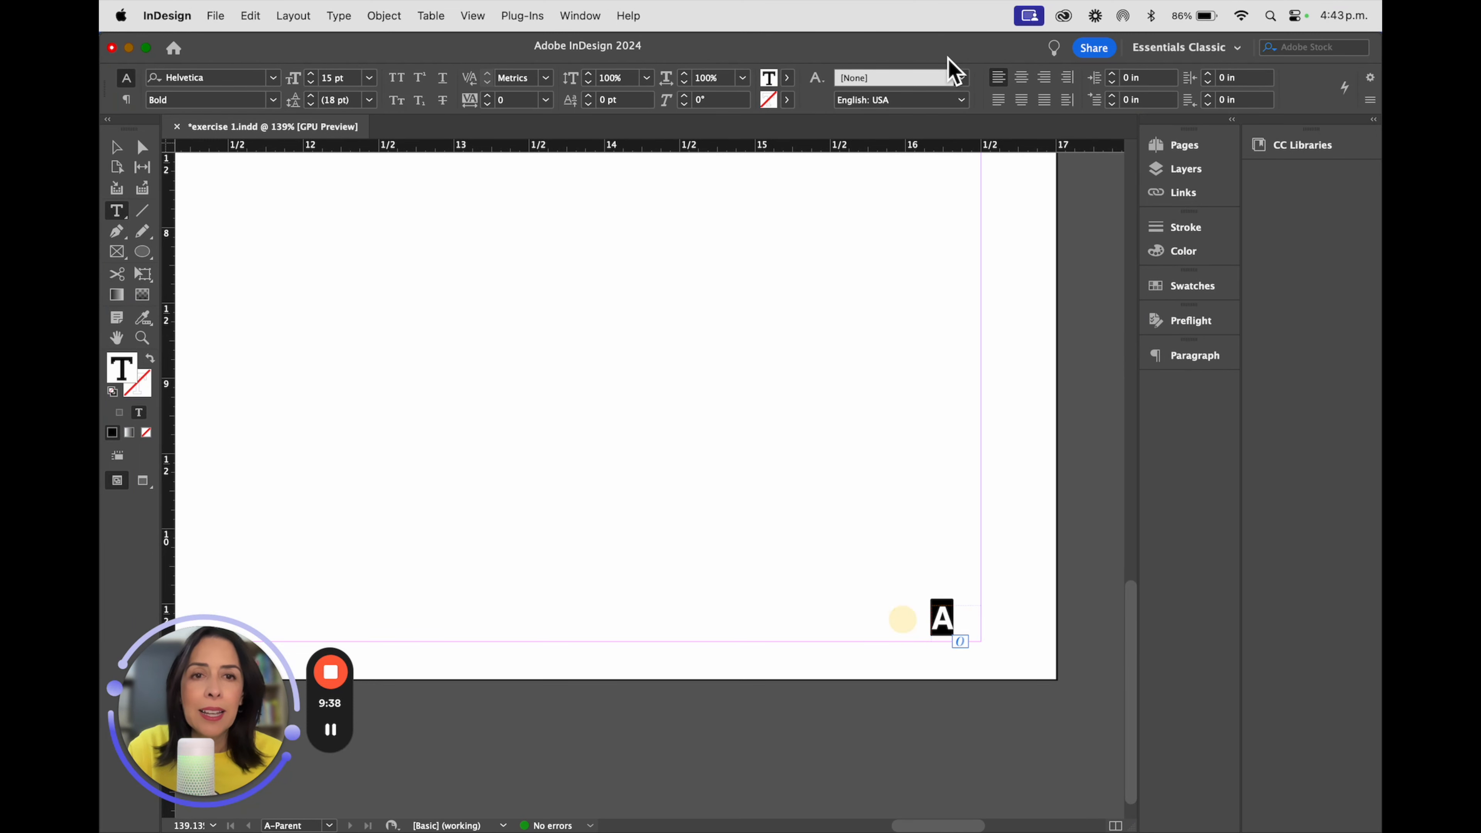
left_click(1065, 101)
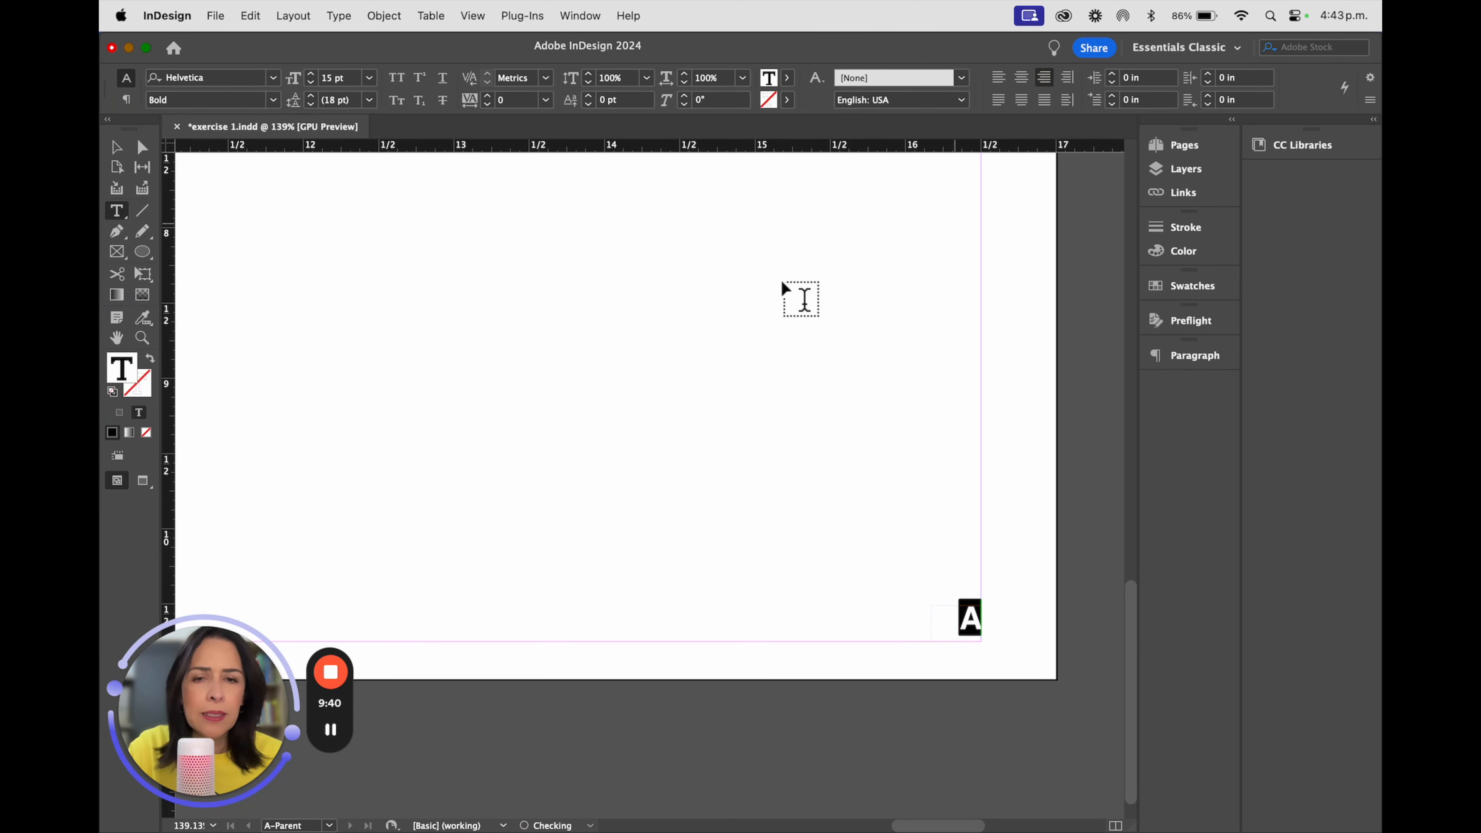
left_click(116, 147)
left_click_drag(931, 642, 902, 642)
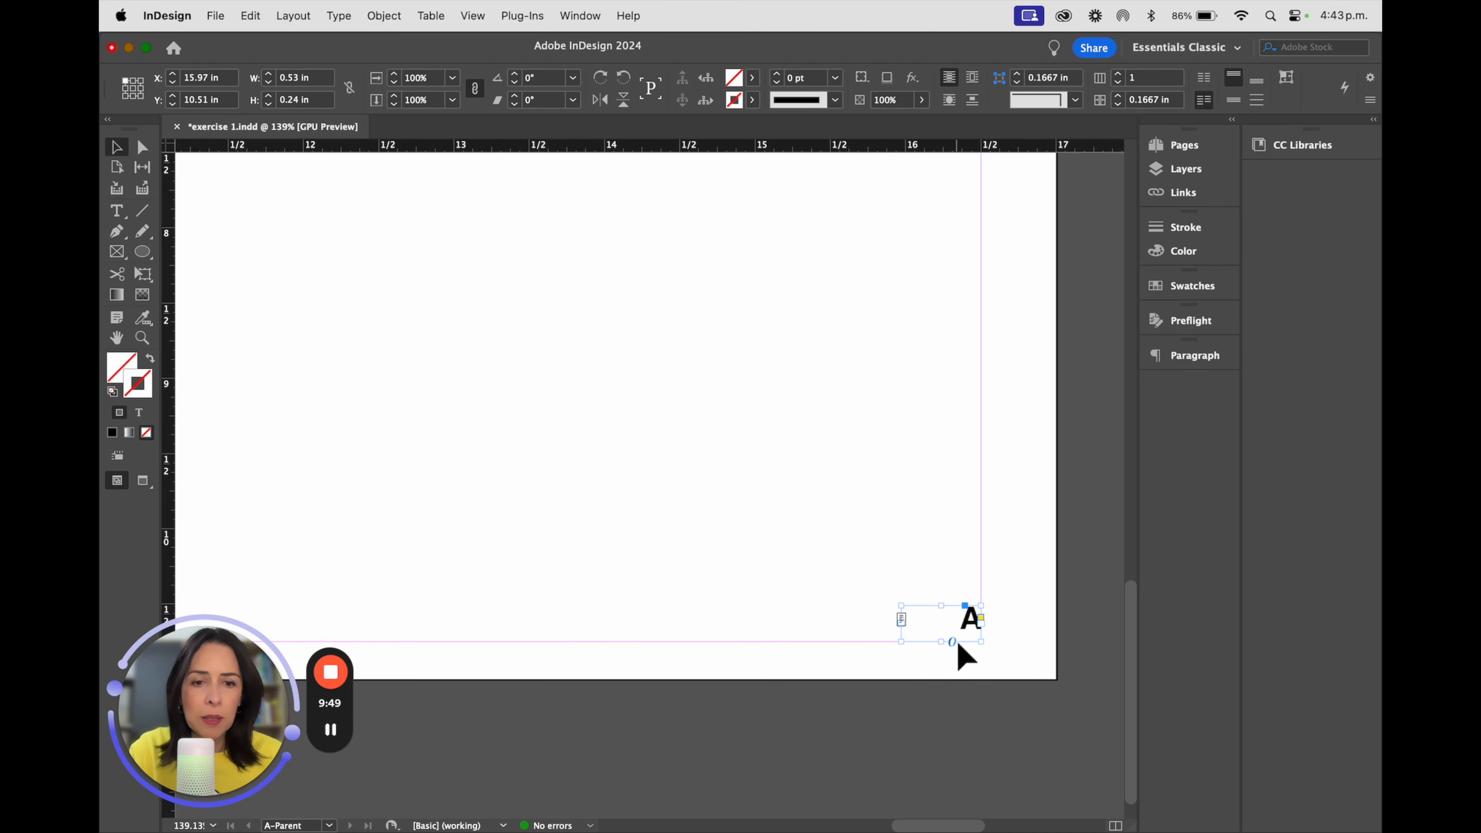
left_click(1029, 624)
key("super+0")
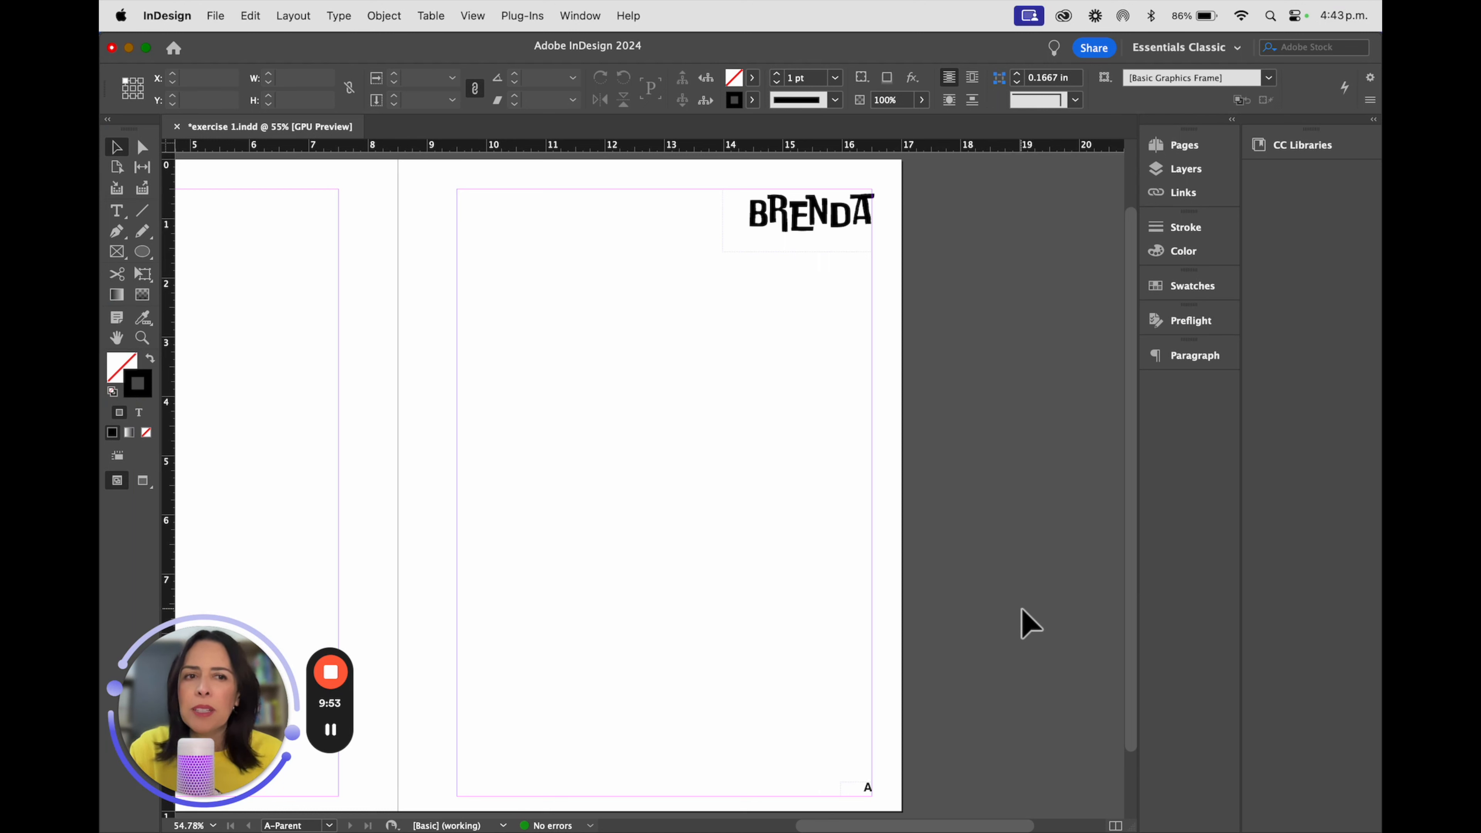
Move the puppy photo on page 1 aside to check the parent items beneath it, and return it to X 0 in, Y 0 in.
left_click(1185, 146)
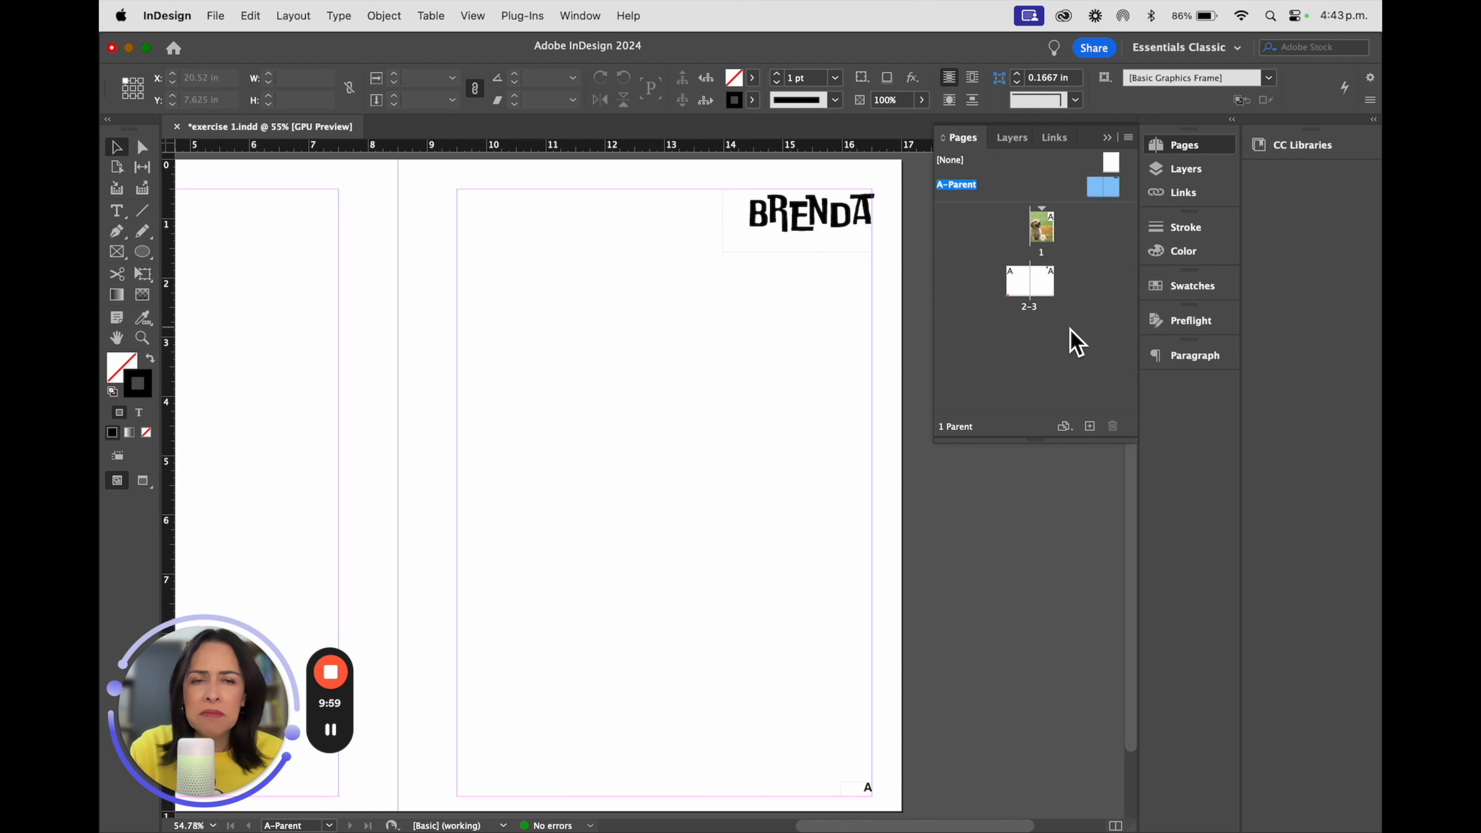
double_click(1043, 234)
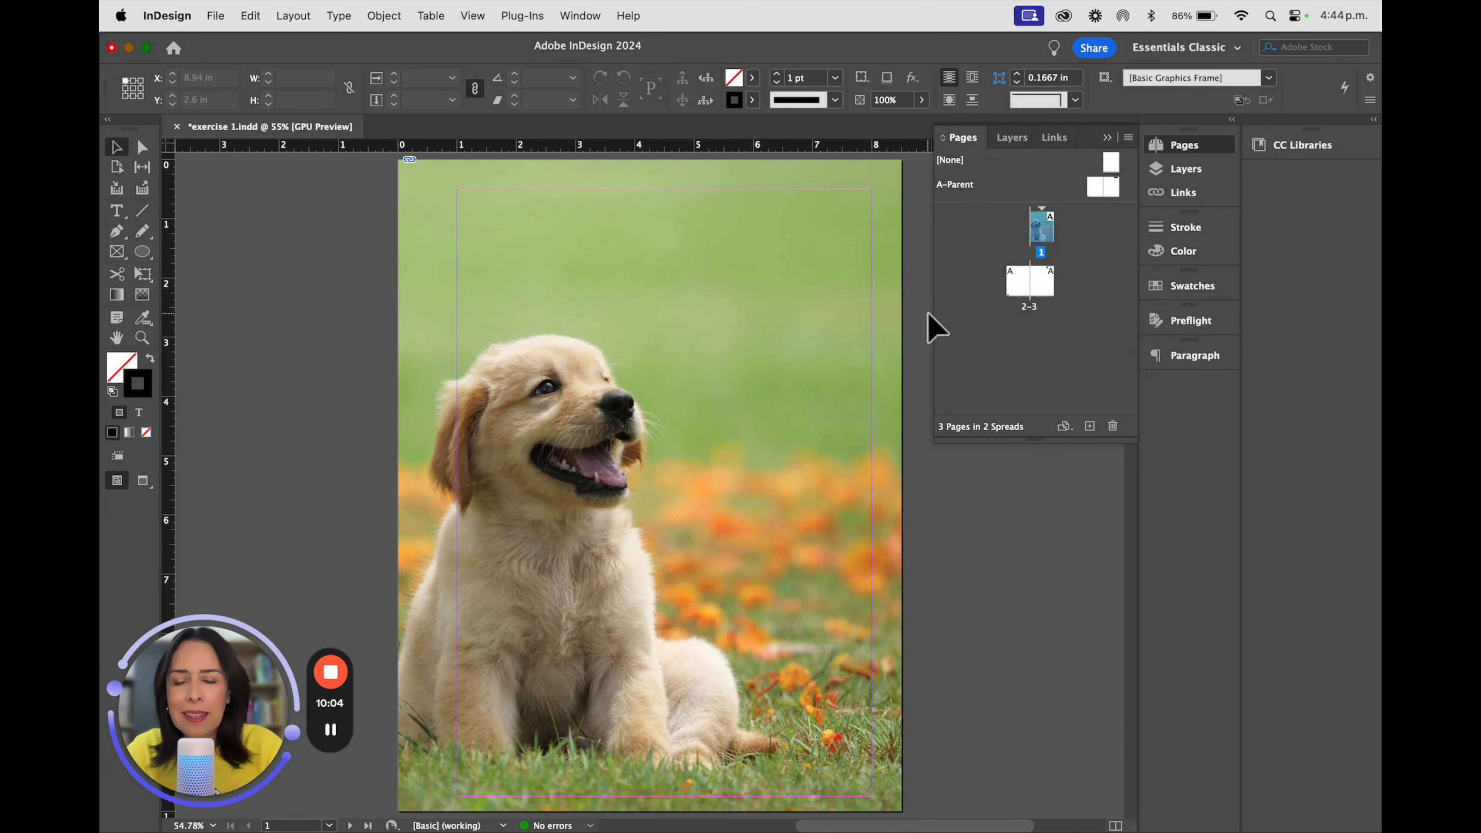
scroll(936, 329, "down", 2)
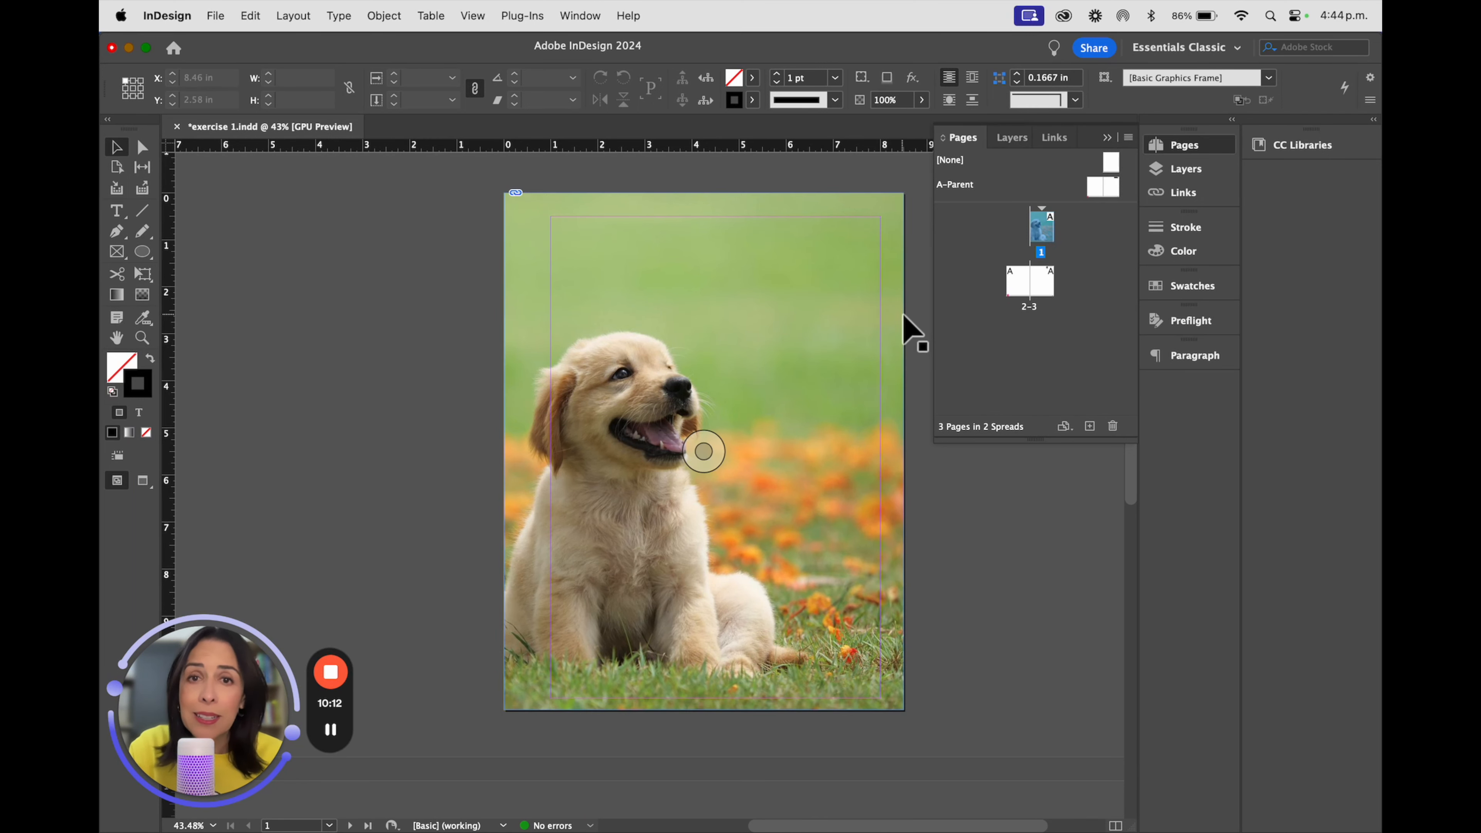
scroll(901, 316, "right", 1)
left_click(849, 336)
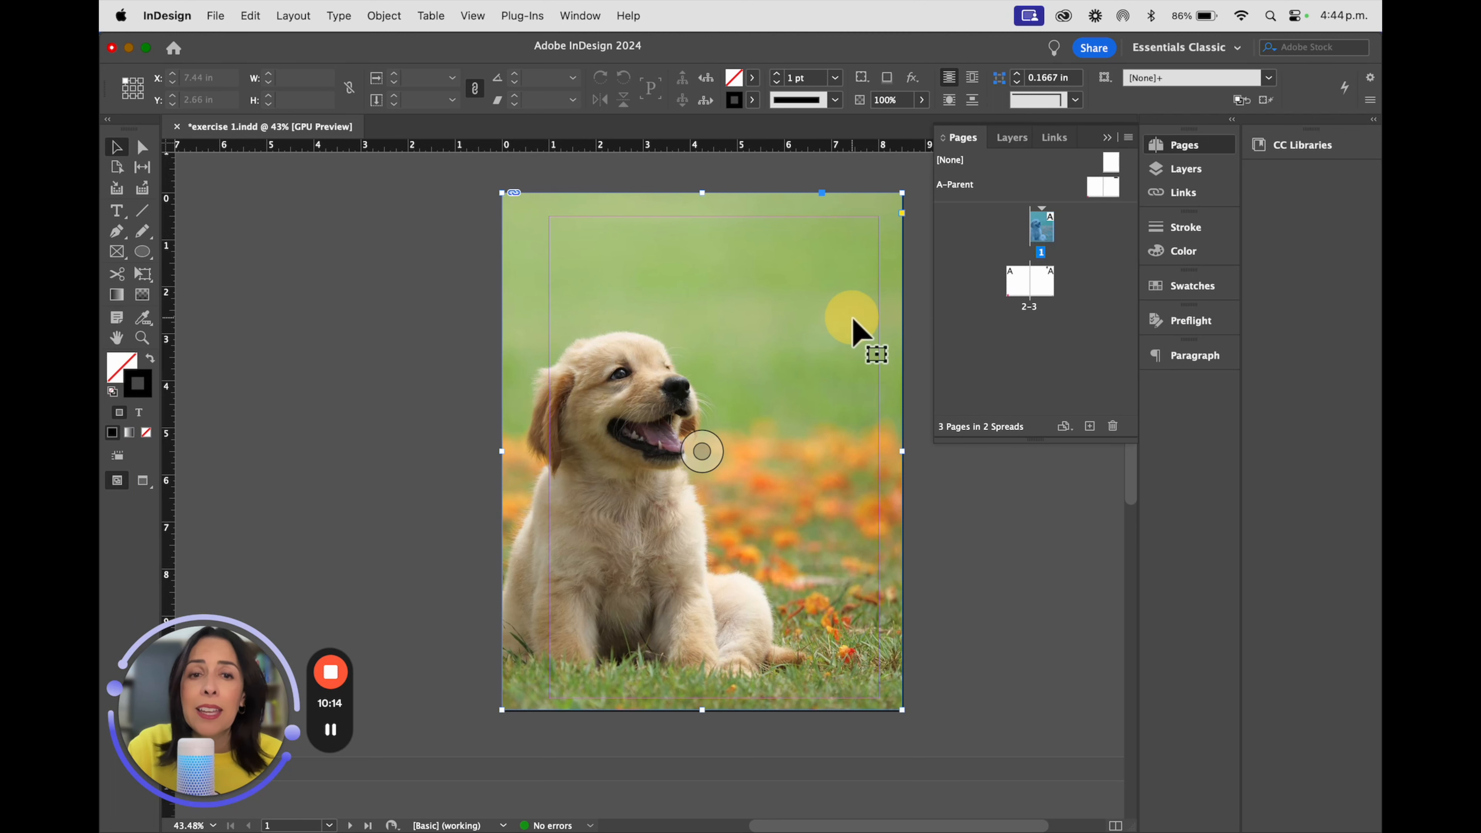
left_click_drag(865, 334, 715, 330)
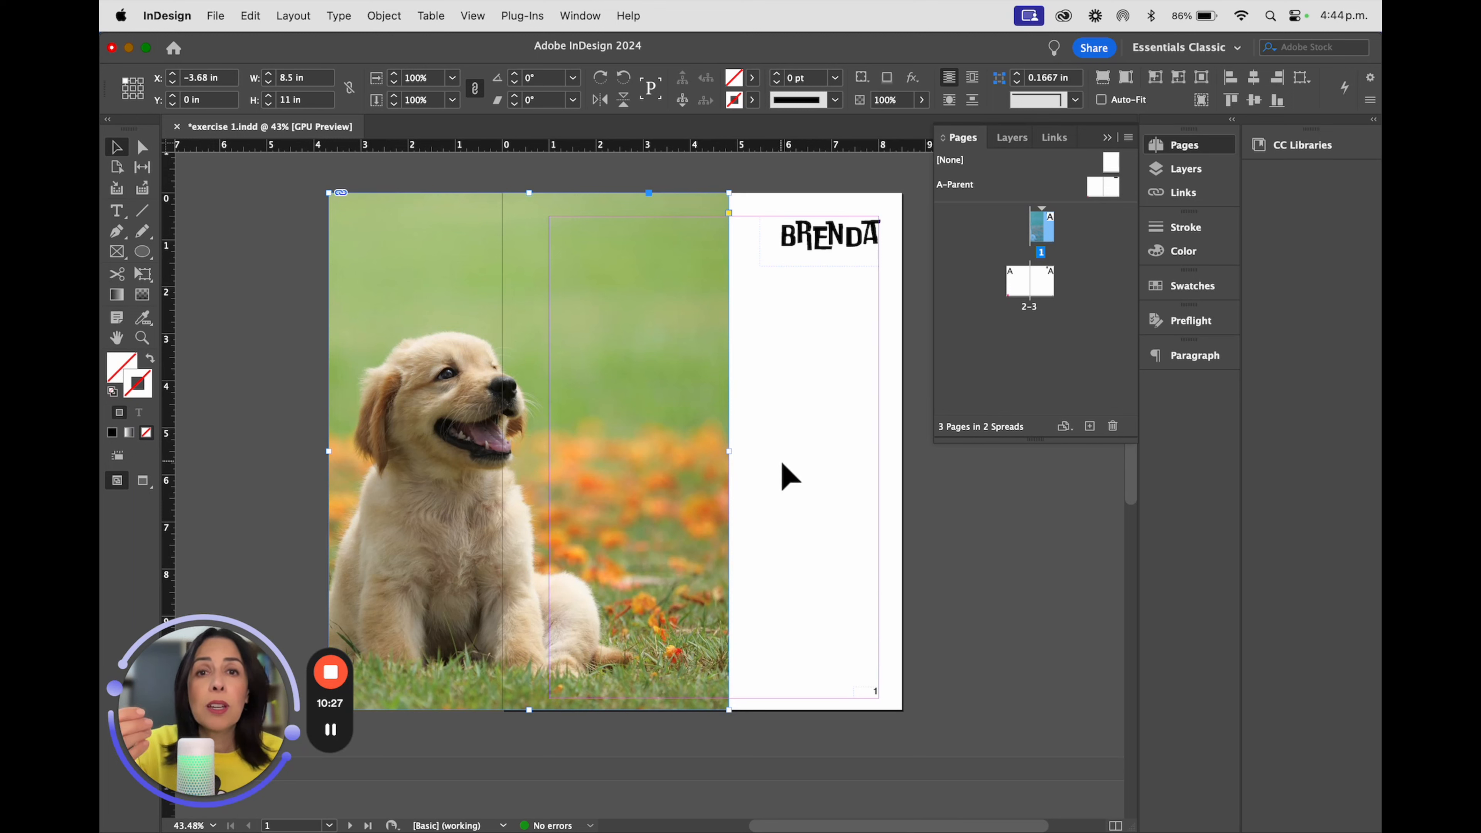
left_click_drag(690, 462, 863, 461)
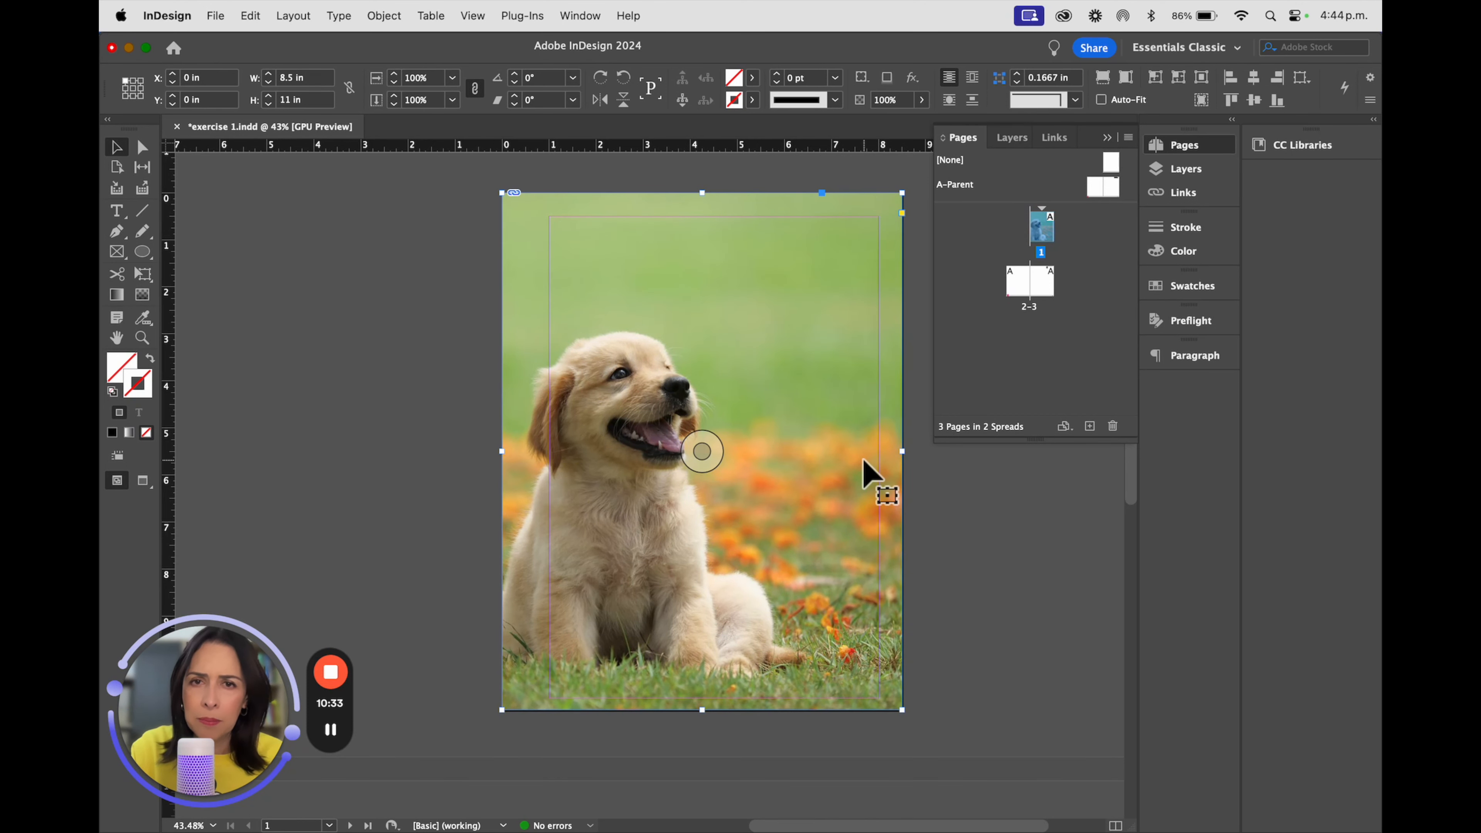
Examine the parent items on the spread of pages 2–3: the magenta circle, the name text and the page number.
double_click(1019, 289)
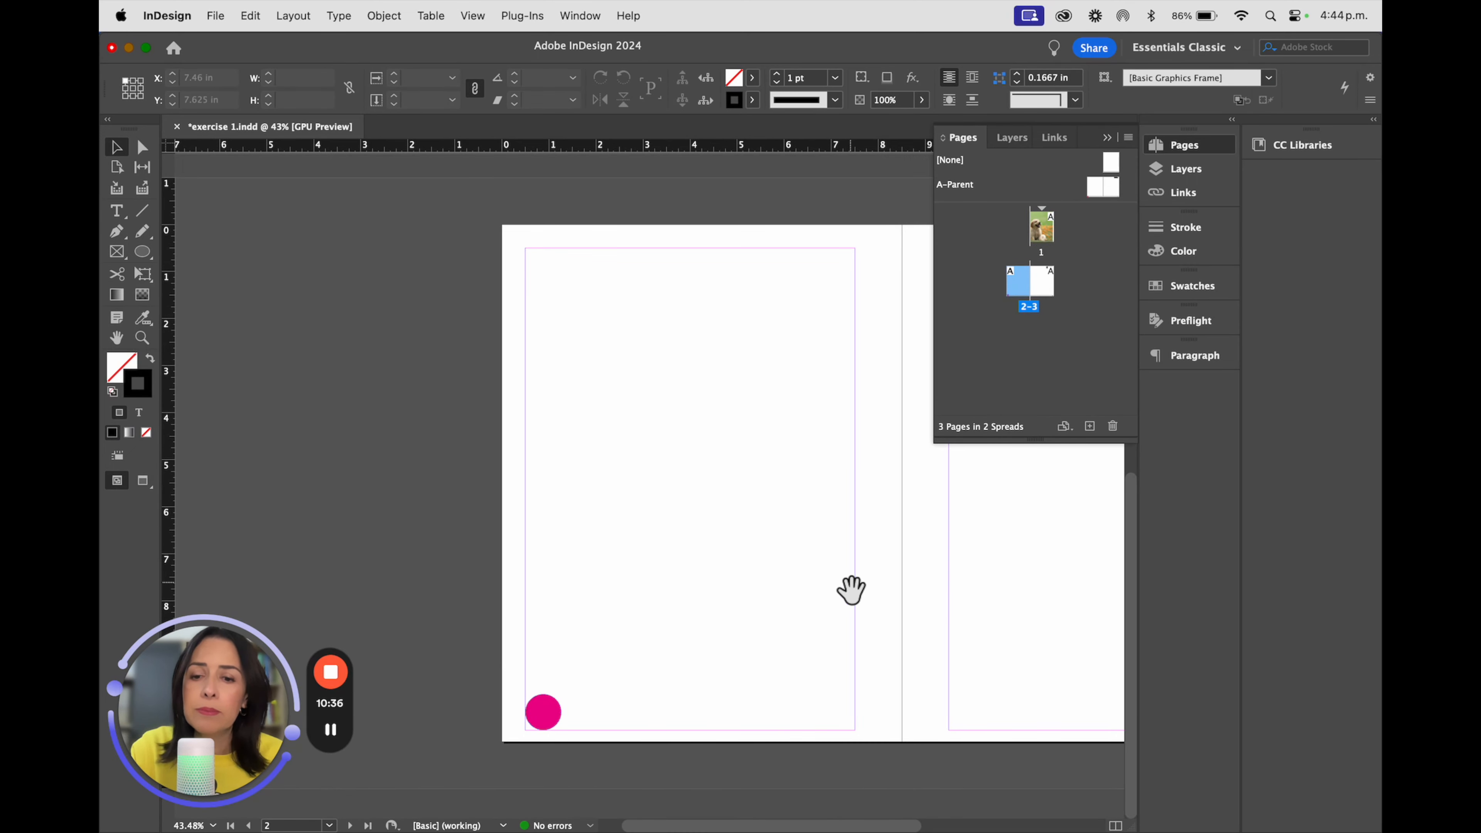
left_click_drag(851, 590, 711, 569)
left_click_drag(876, 566, 686, 576)
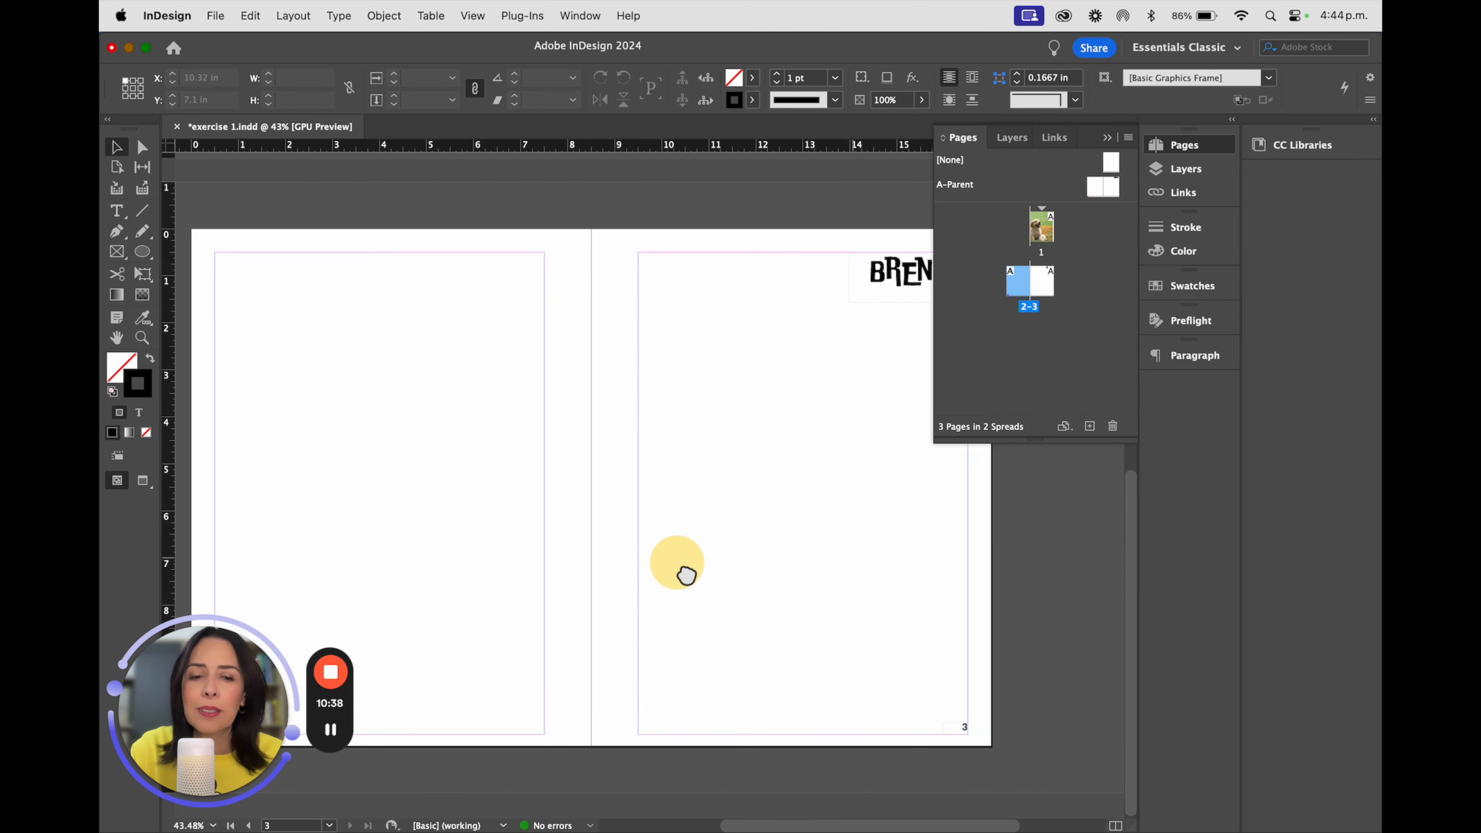
left_click_drag(898, 615, 778, 576)
left_click_drag(851, 732, 1027, 592)
left_click_drag(783, 664, 638, 615)
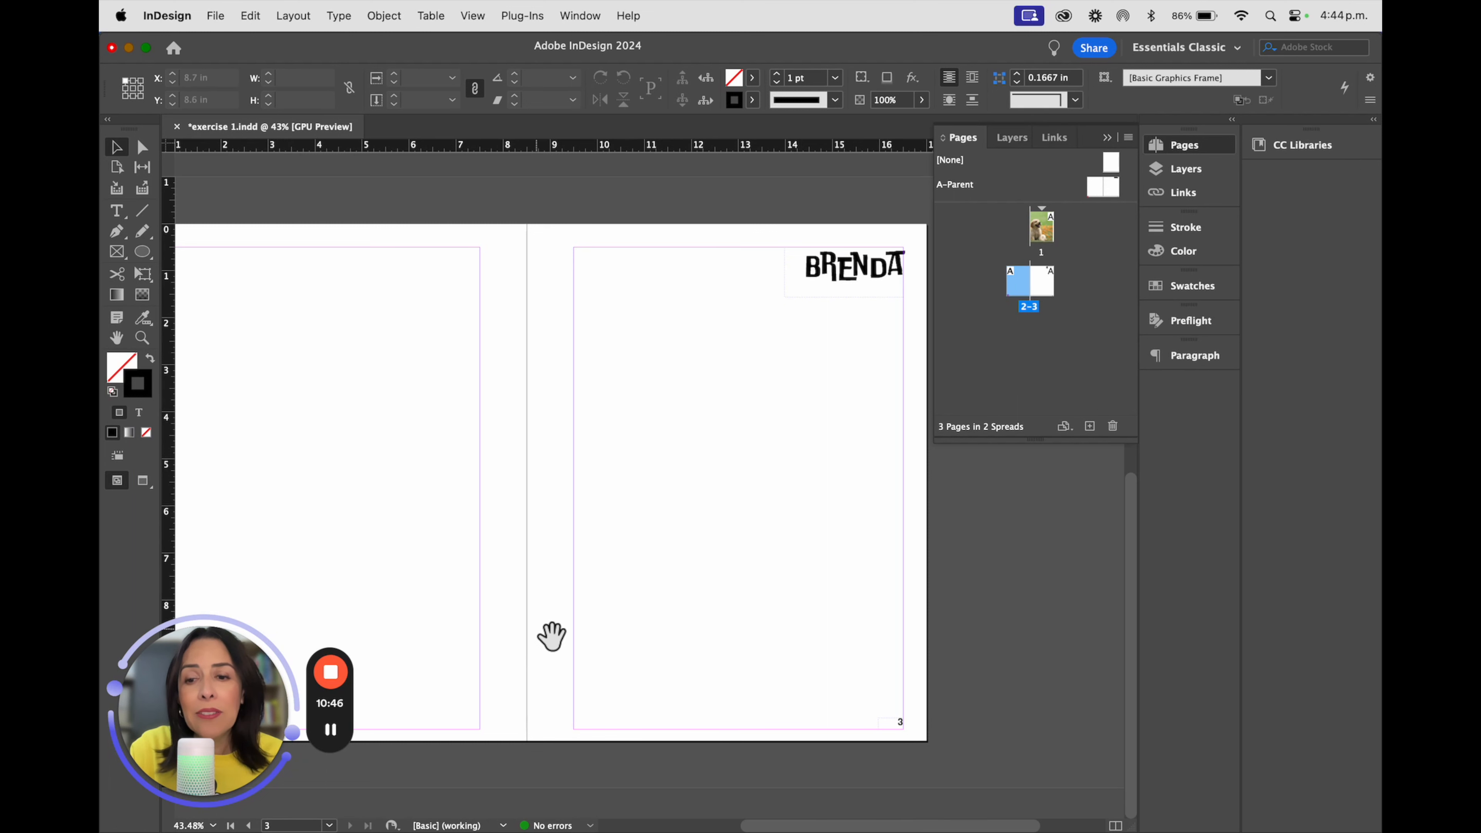
left_click_drag(551, 635, 805, 597)
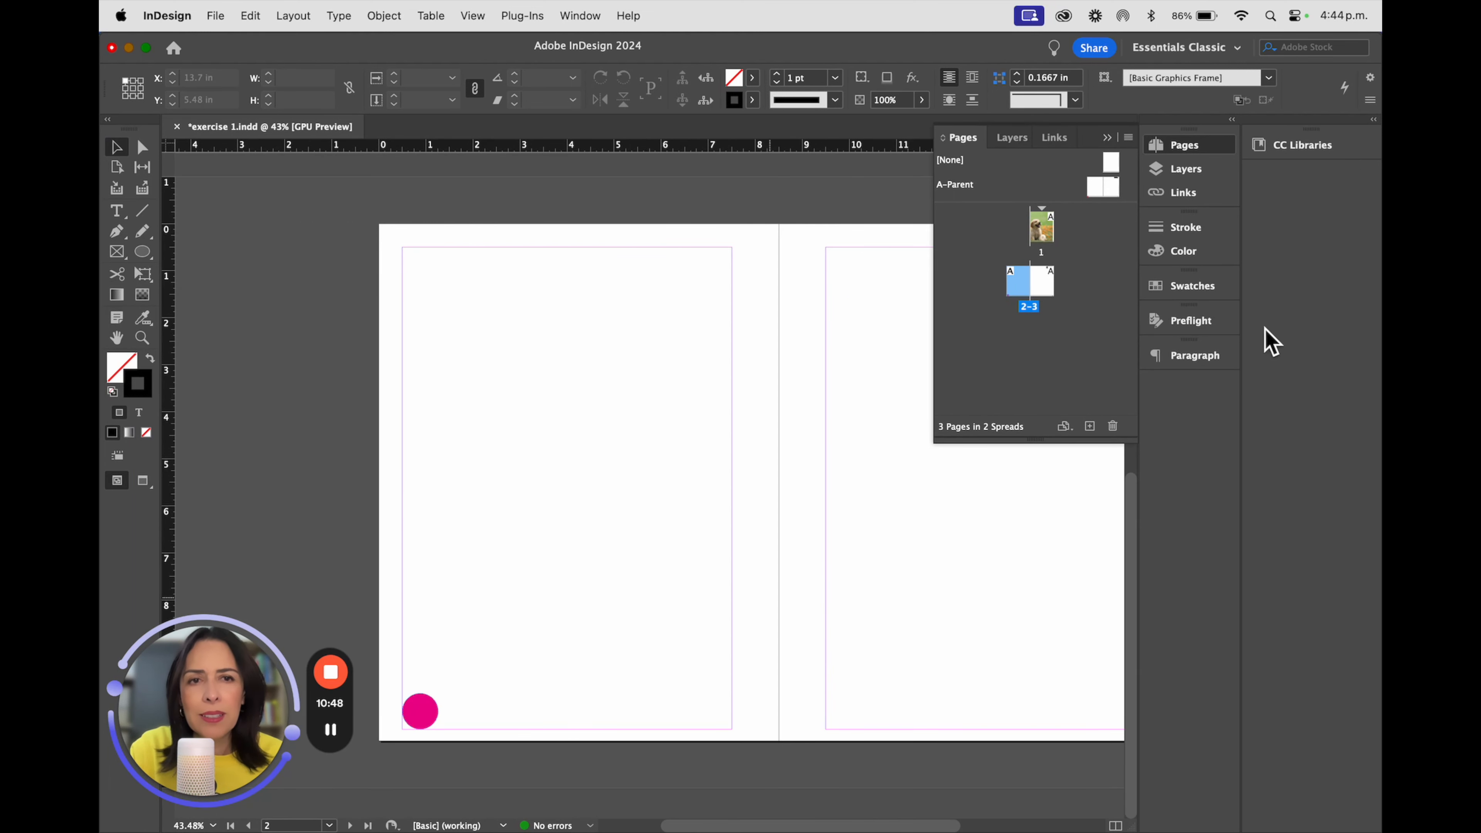
Copy the page number frame from the right A-Parent page onto the left page's magenta circle, at about X 0.48 in, Y 10.25 in.
double_click(1104, 188)
left_click(1104, 187)
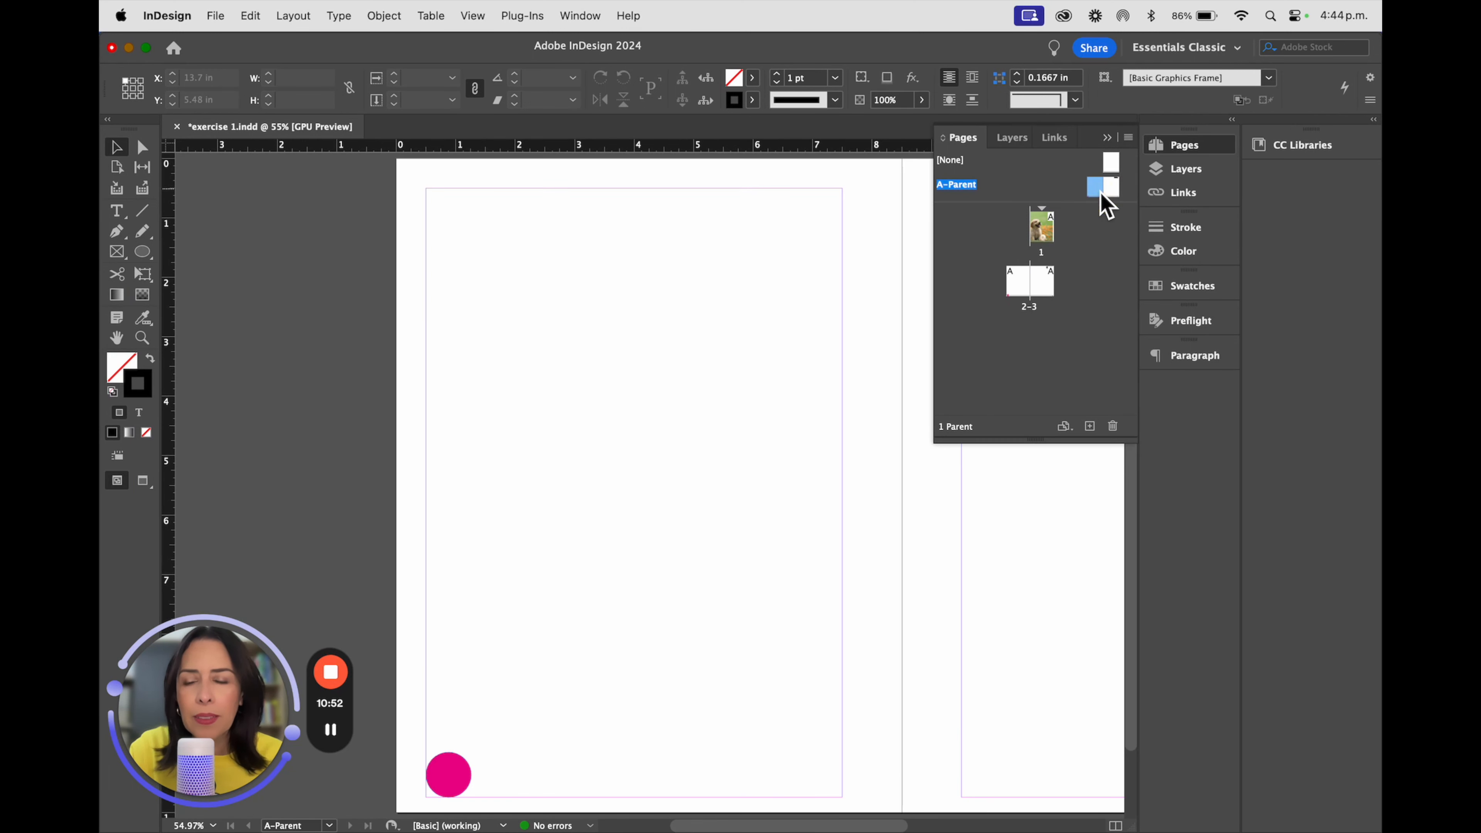
left_click_drag(1054, 655, 661, 421)
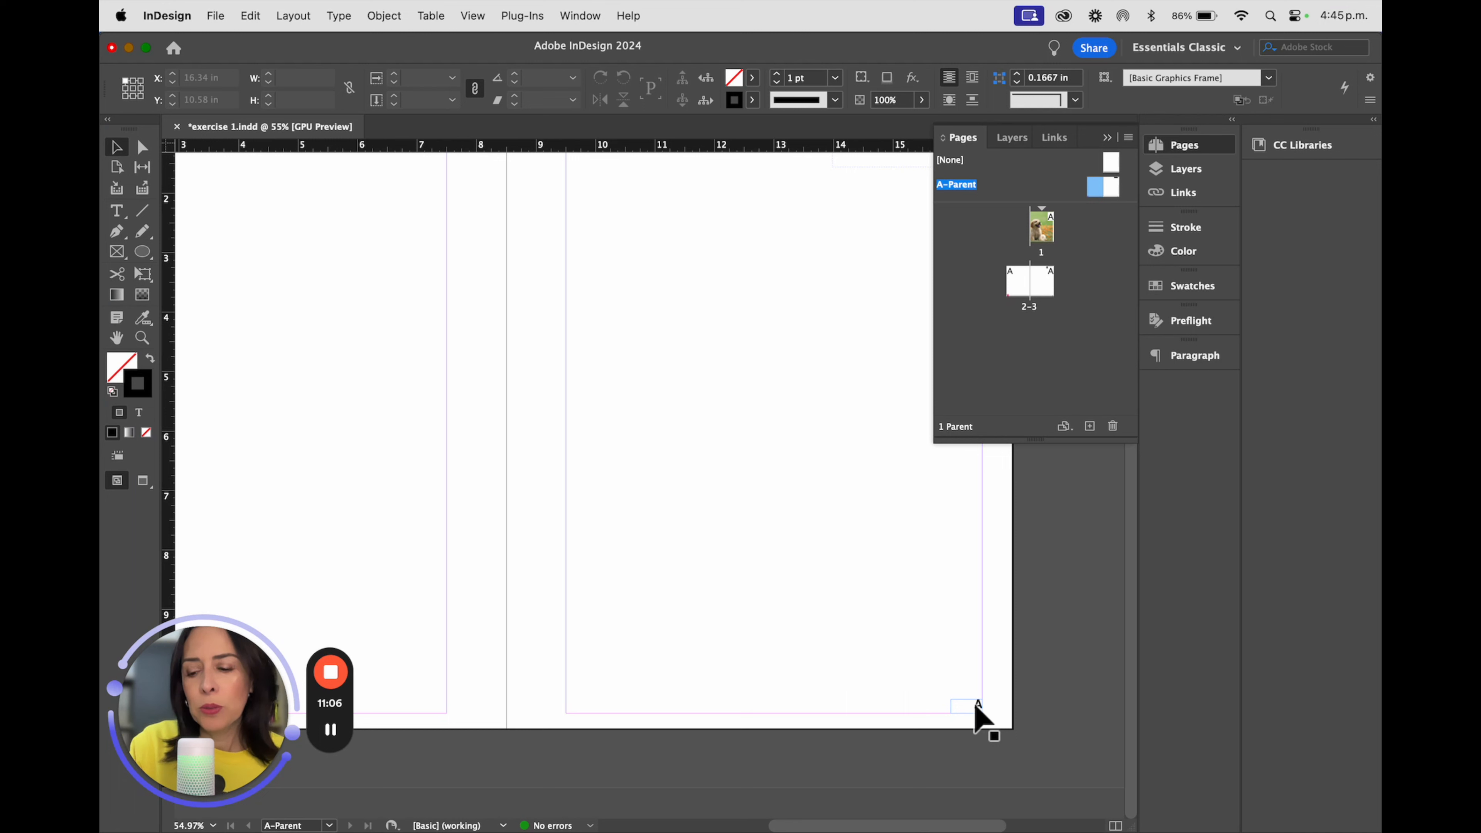
left_click_drag(977, 716, 742, 390)
left_click(826, 671)
left_click(407, 700)
left_click_drag(699, 528, 562, 569)
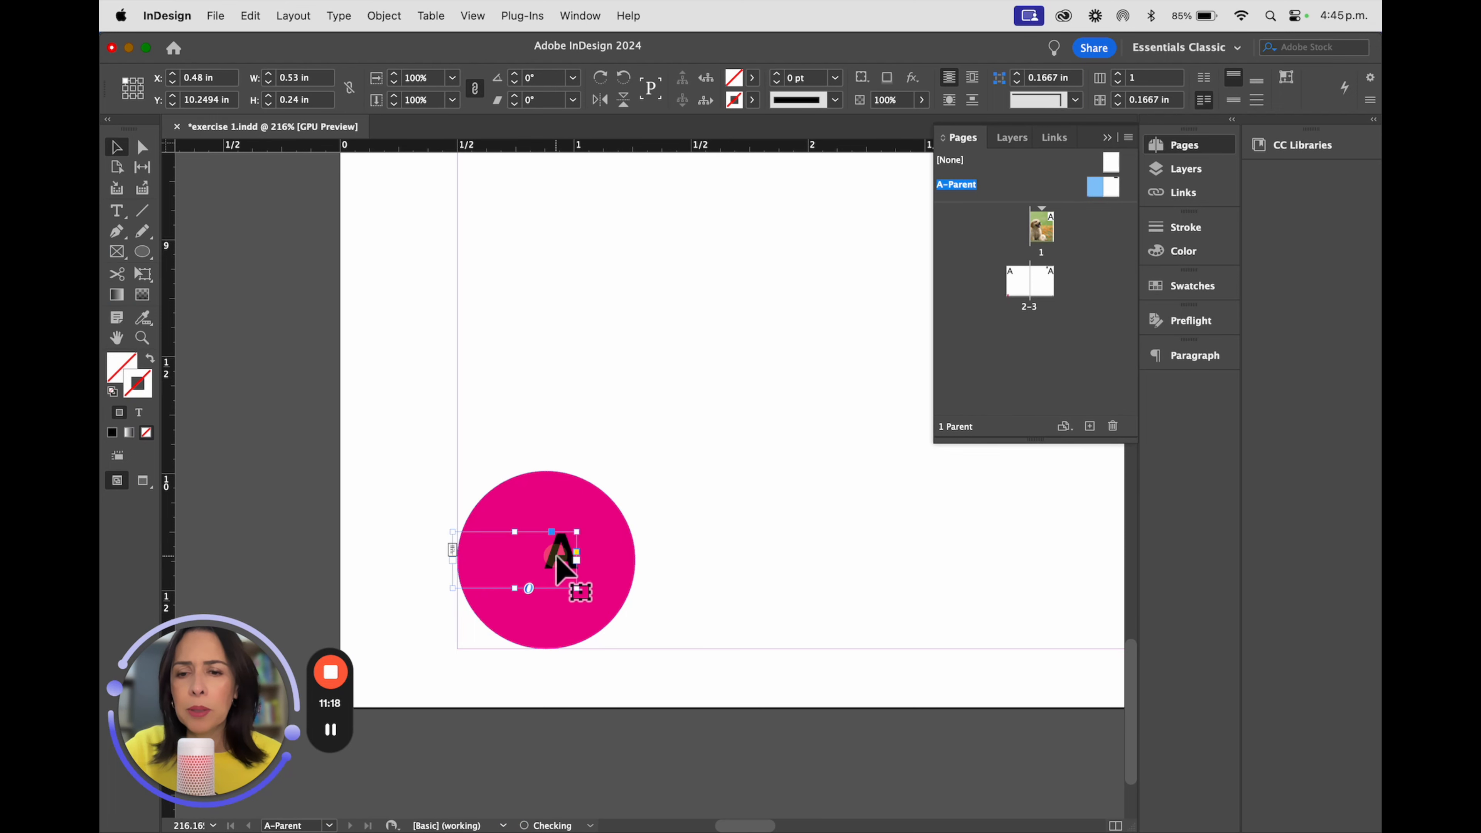
Set the text color of the page number marker on the magenta circle to [Paper].
double_click(556, 555)
double_click(559, 560)
left_click(787, 78)
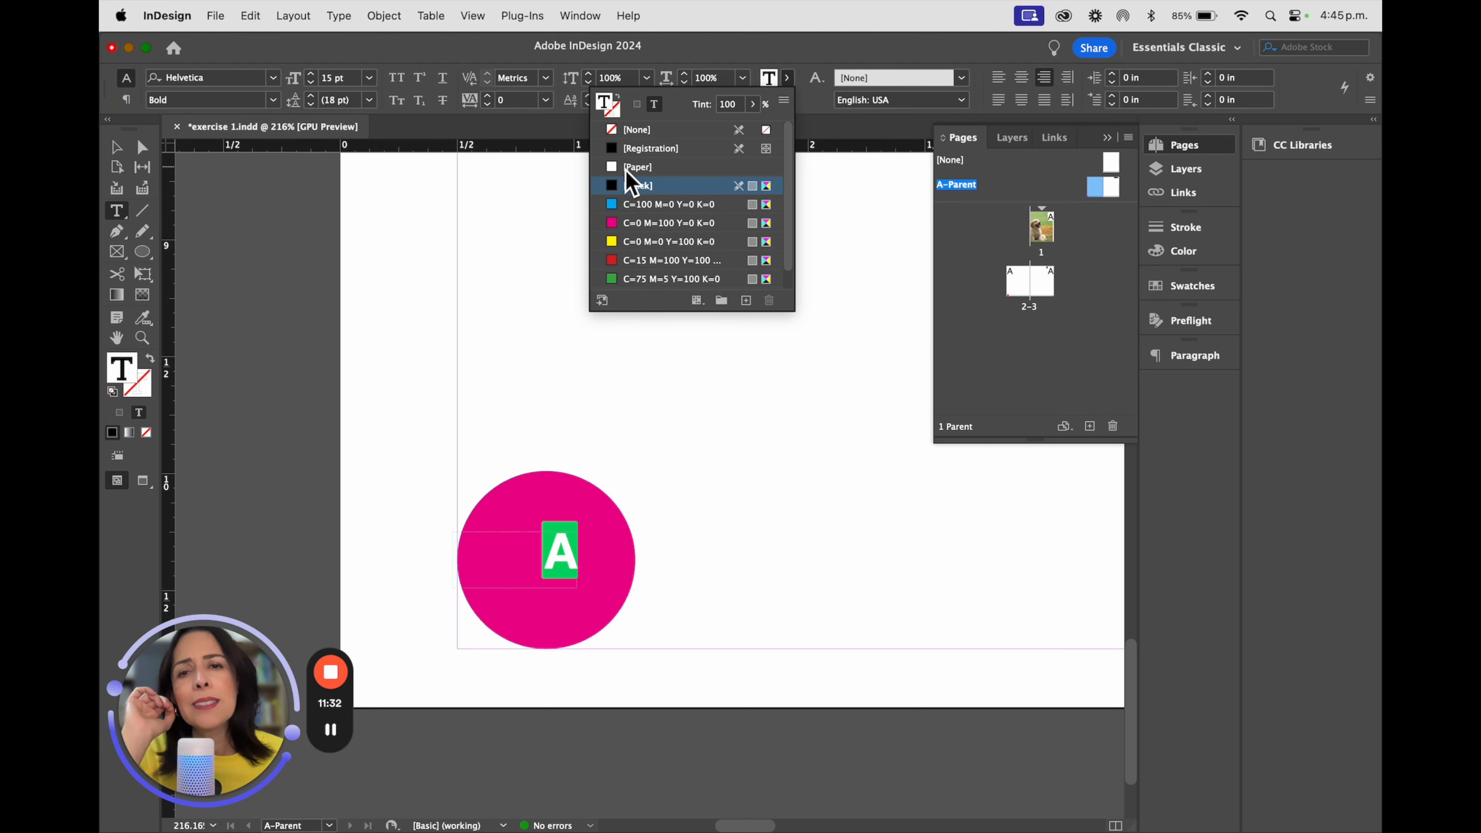
left_click(637, 167)
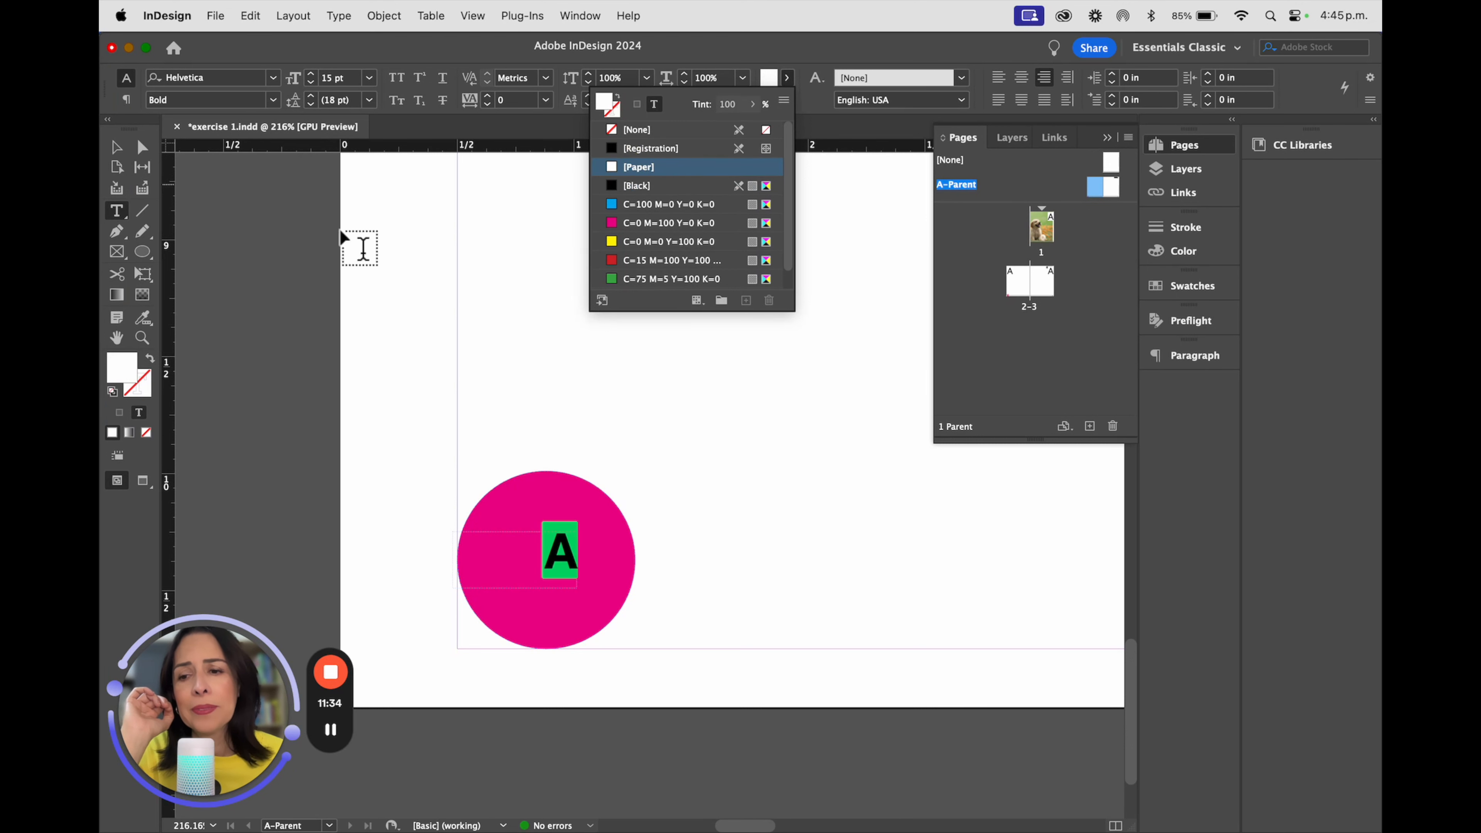
left_click(116, 147)
scroll(195, 166, "up", 1)
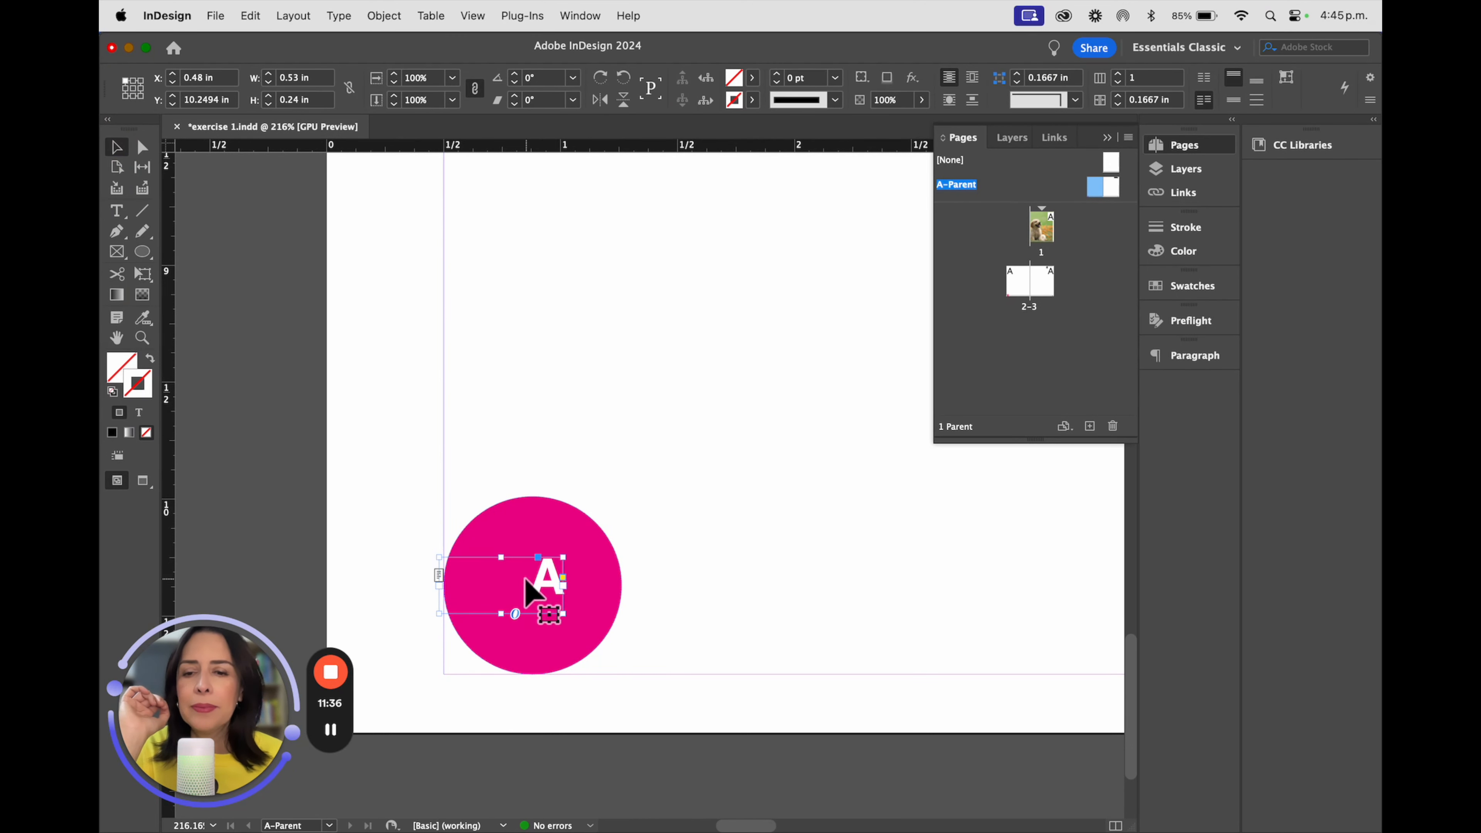
Left-align the page number marker on the circle and move its frame to about X 0.675 in, Y 10.3 in.
double_click(553, 579)
left_click(999, 77)
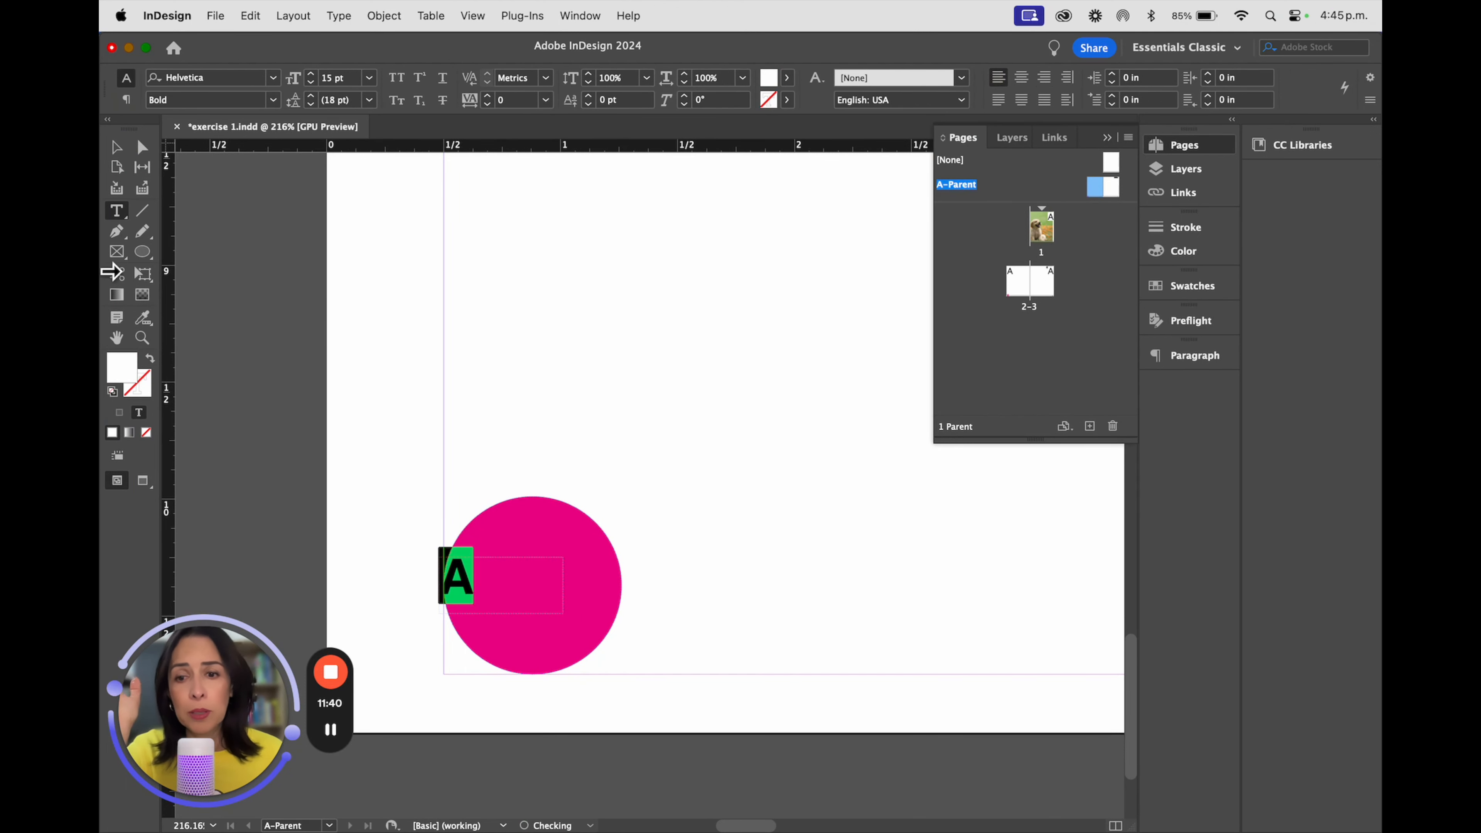
left_click(116, 147)
left_click_drag(467, 587, 513, 599)
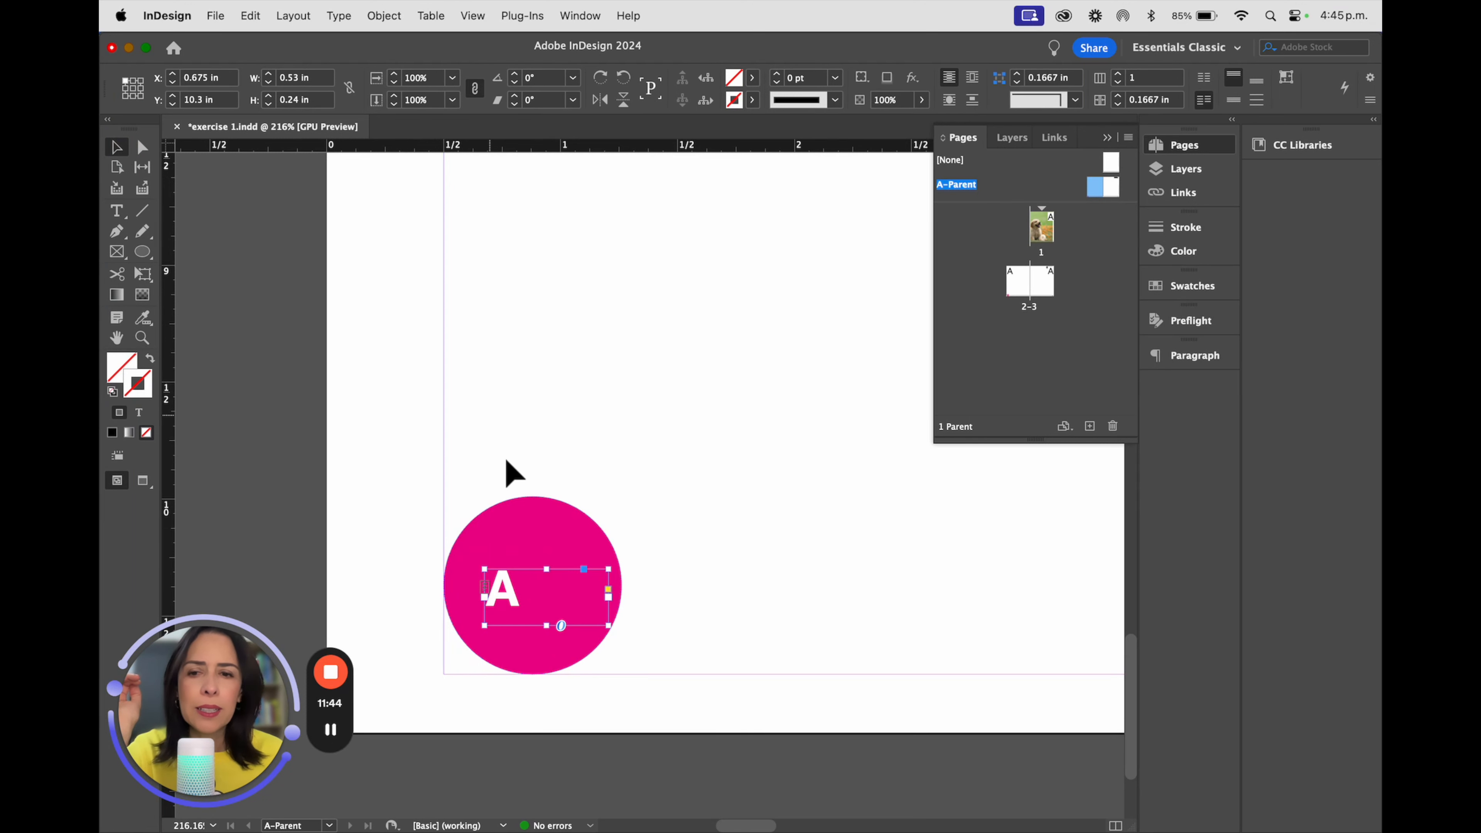
Center-align the page number marker and center its frame on the magenta circle.
double_click(519, 586)
key("super+a")
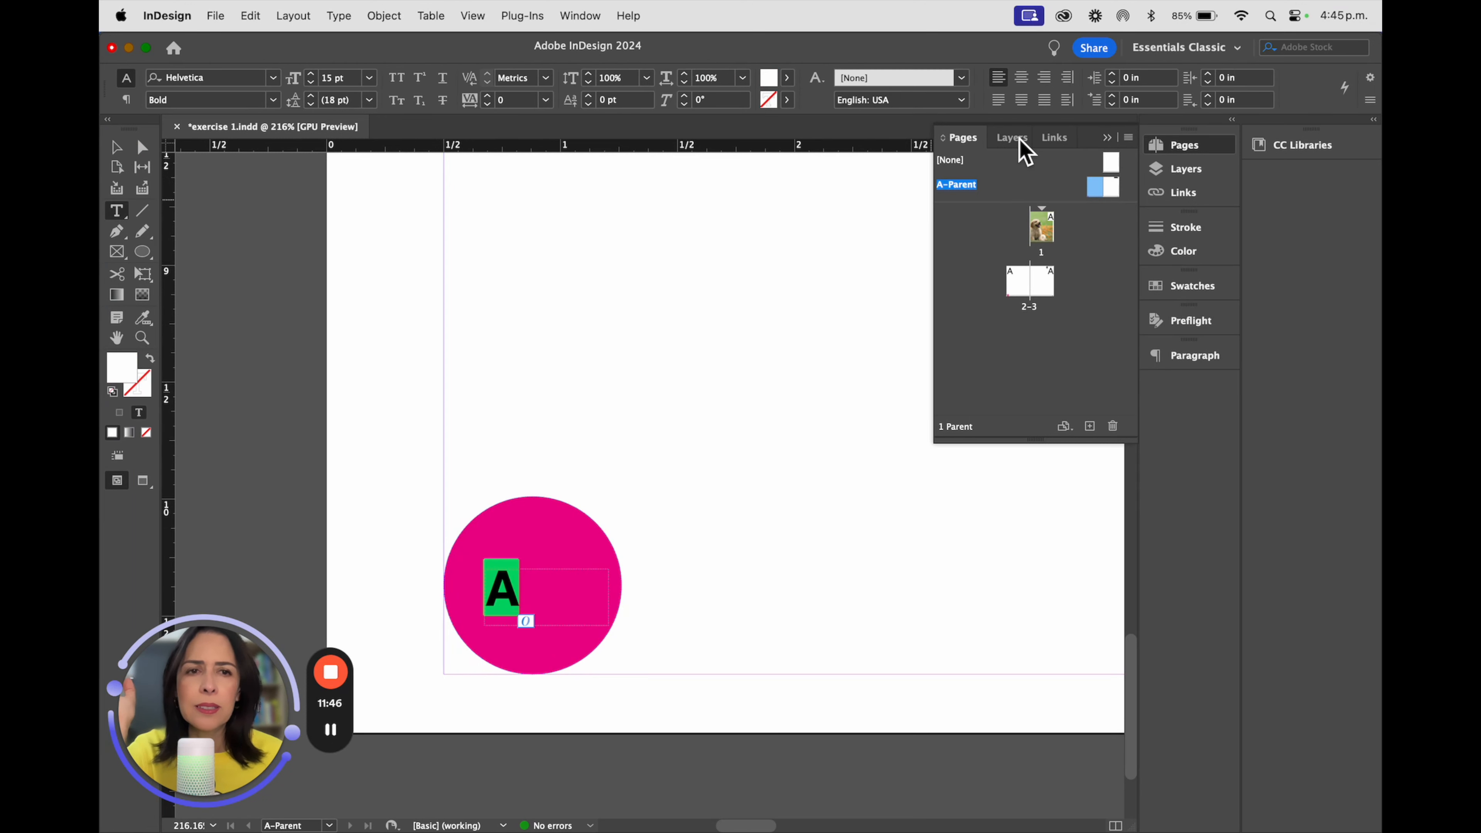
left_click(1021, 77)
left_click(116, 147)
left_click_drag(545, 589, 519, 582)
left_click(794, 611)
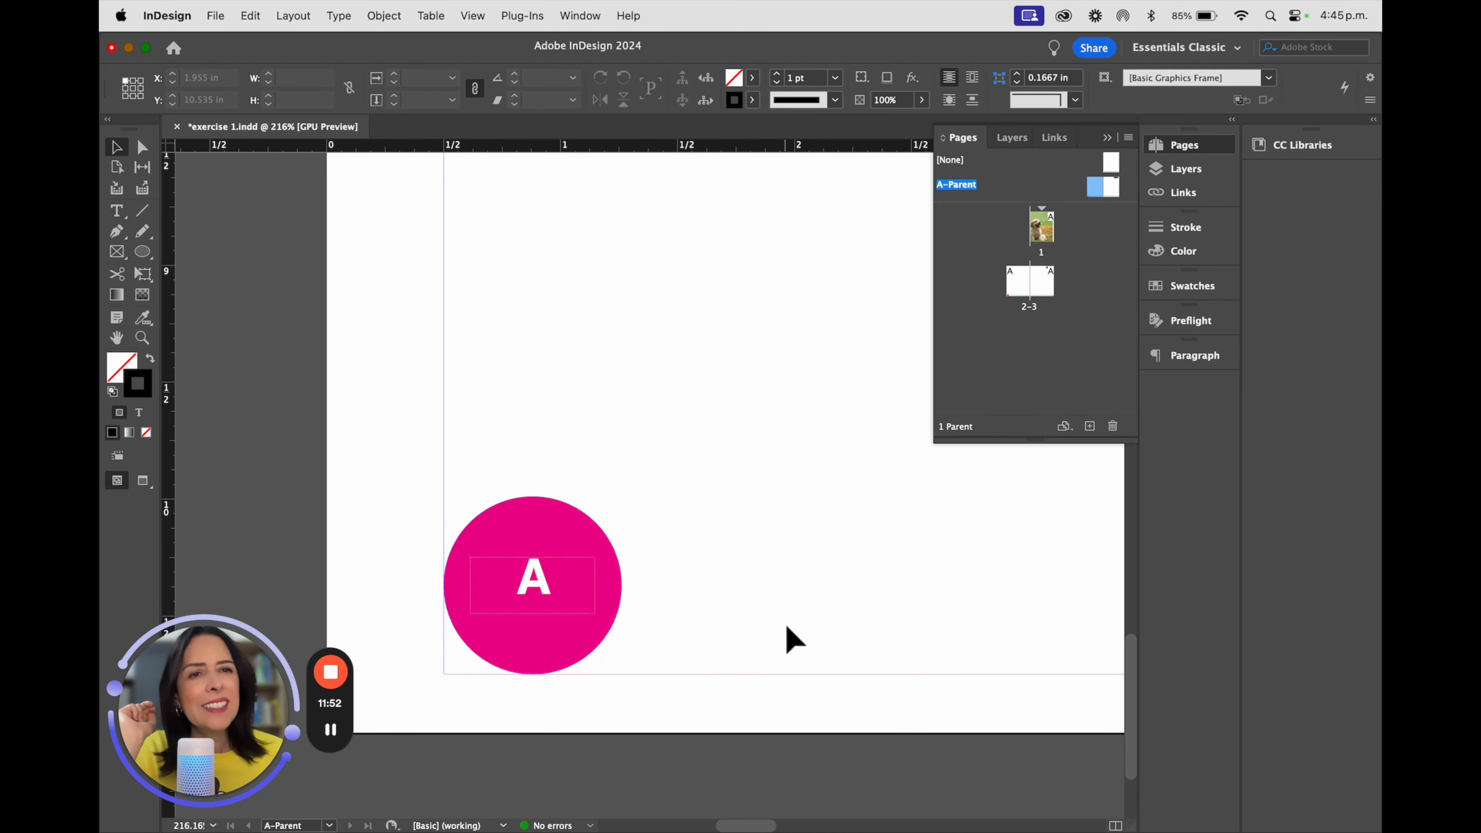
Check the page numbers on the spread of pages 2–3, including the one inside the magenta circle.
double_click(1024, 285)
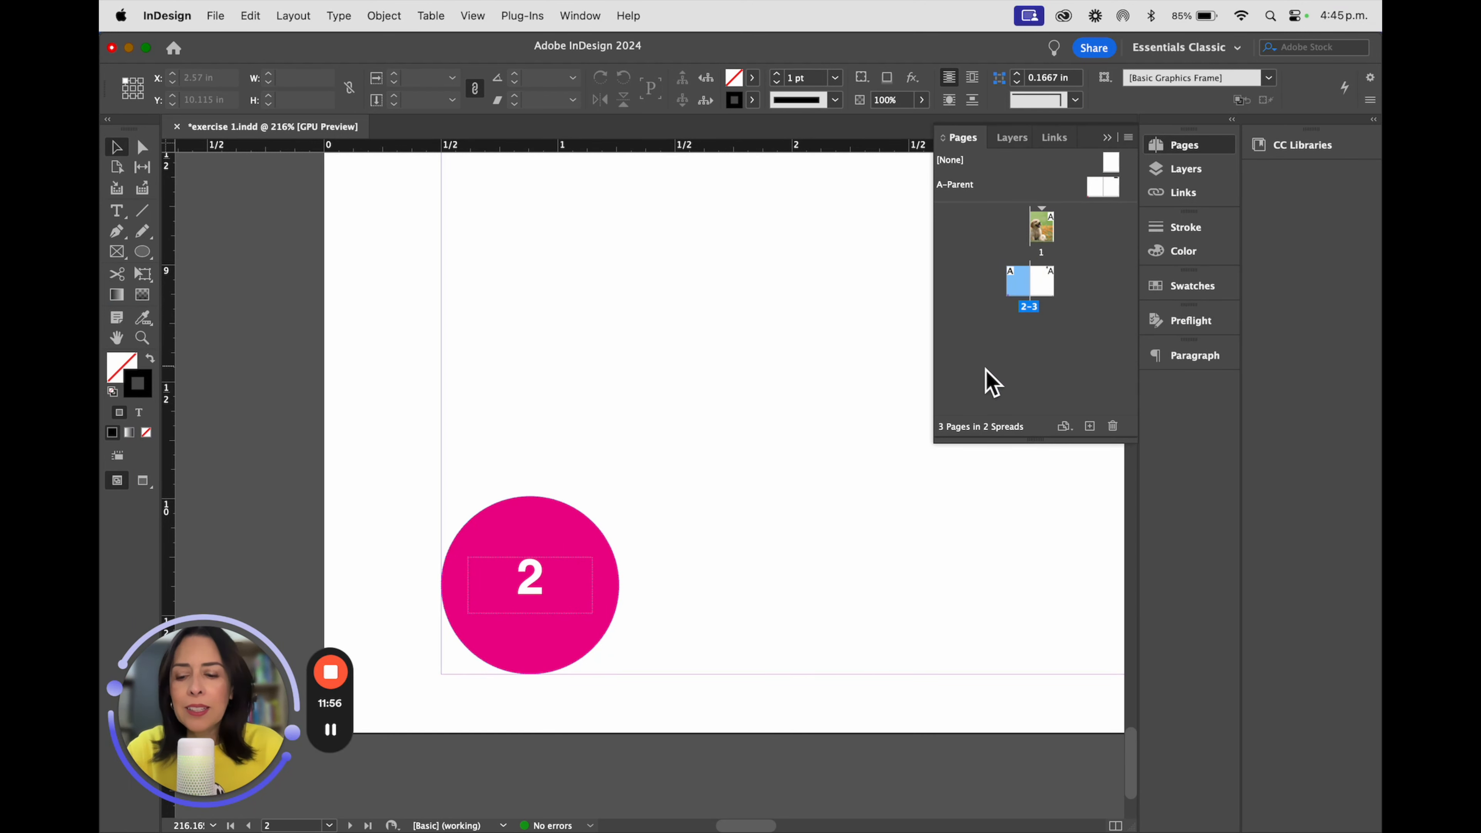
scroll(803, 577, "down", 6)
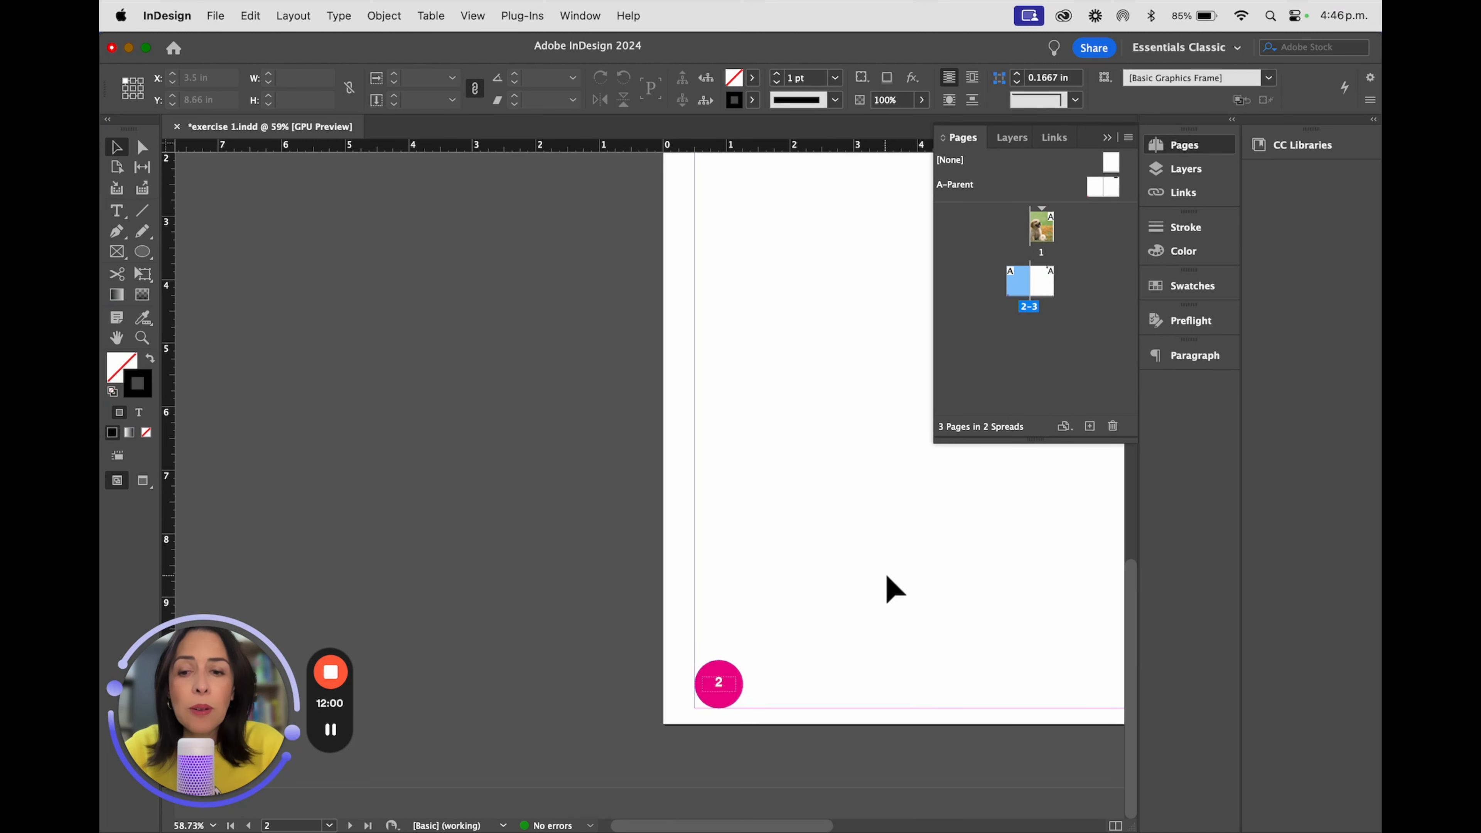
scroll(983, 580, "down", 1)
scroll(974, 564, "down", 3)
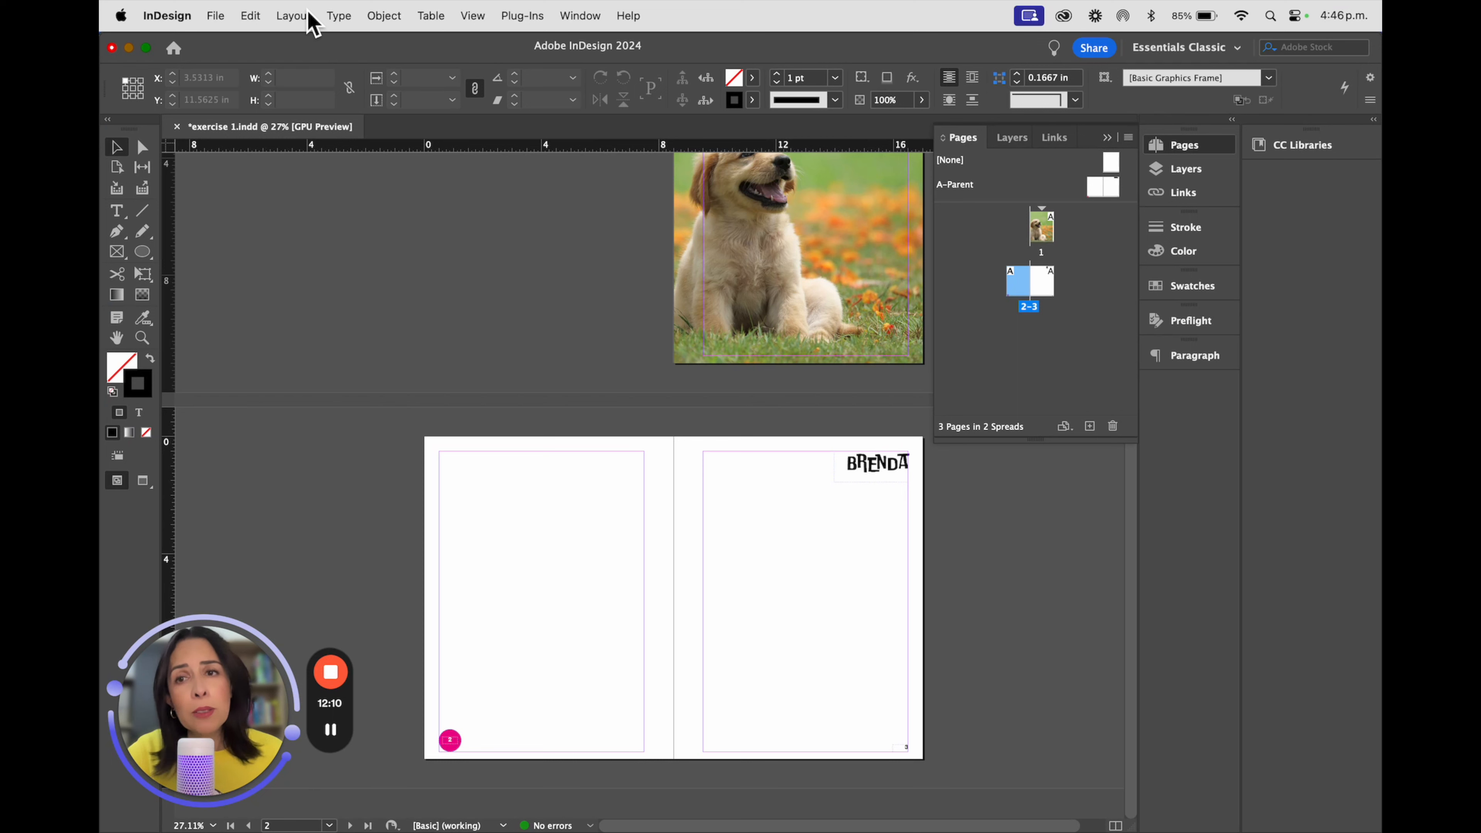
Set the number of pages in the document setup to 12.
left_click(293, 16)
mouse_move(304, 45)
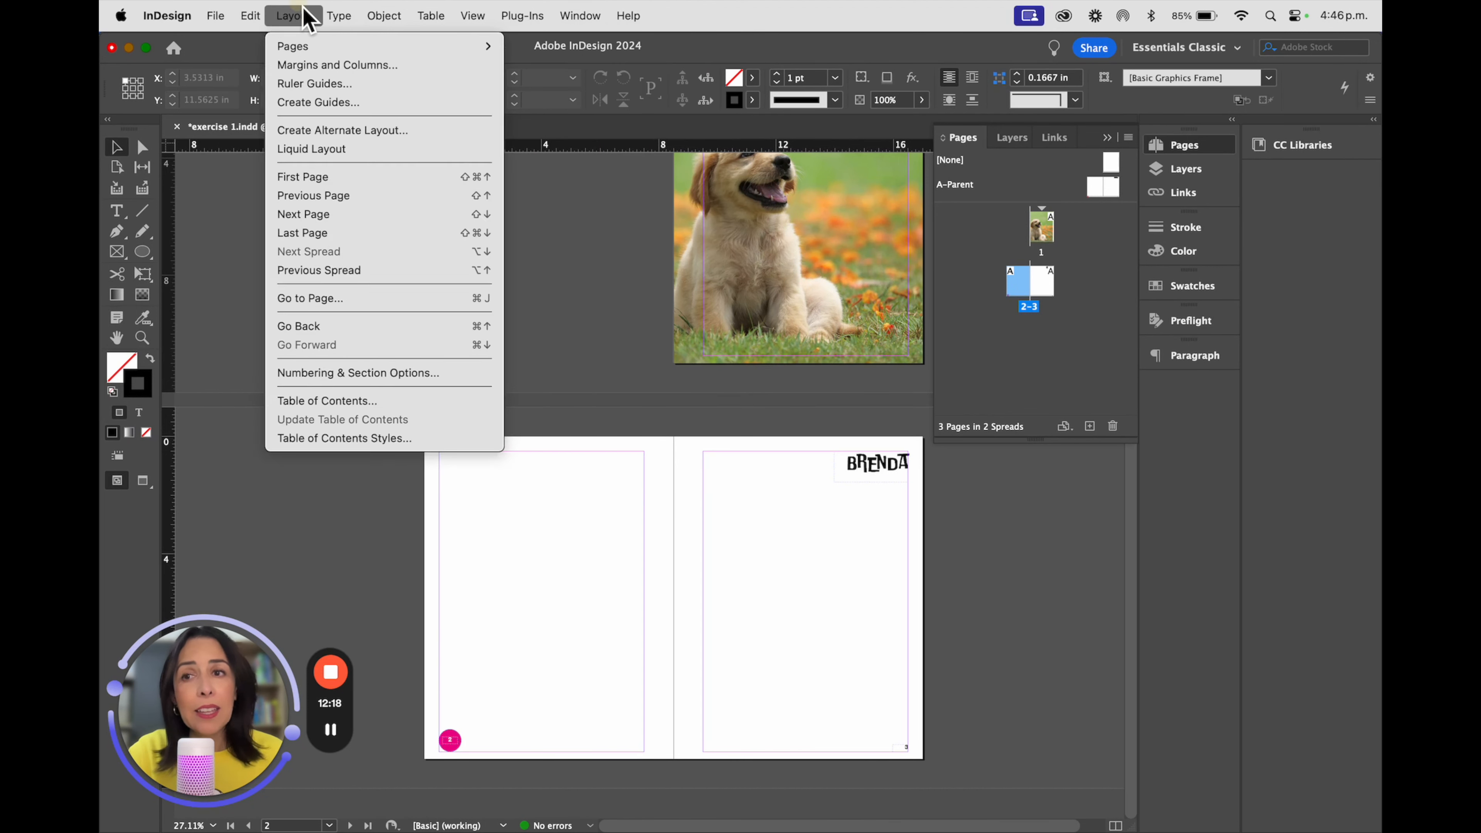
left_click(304, 17)
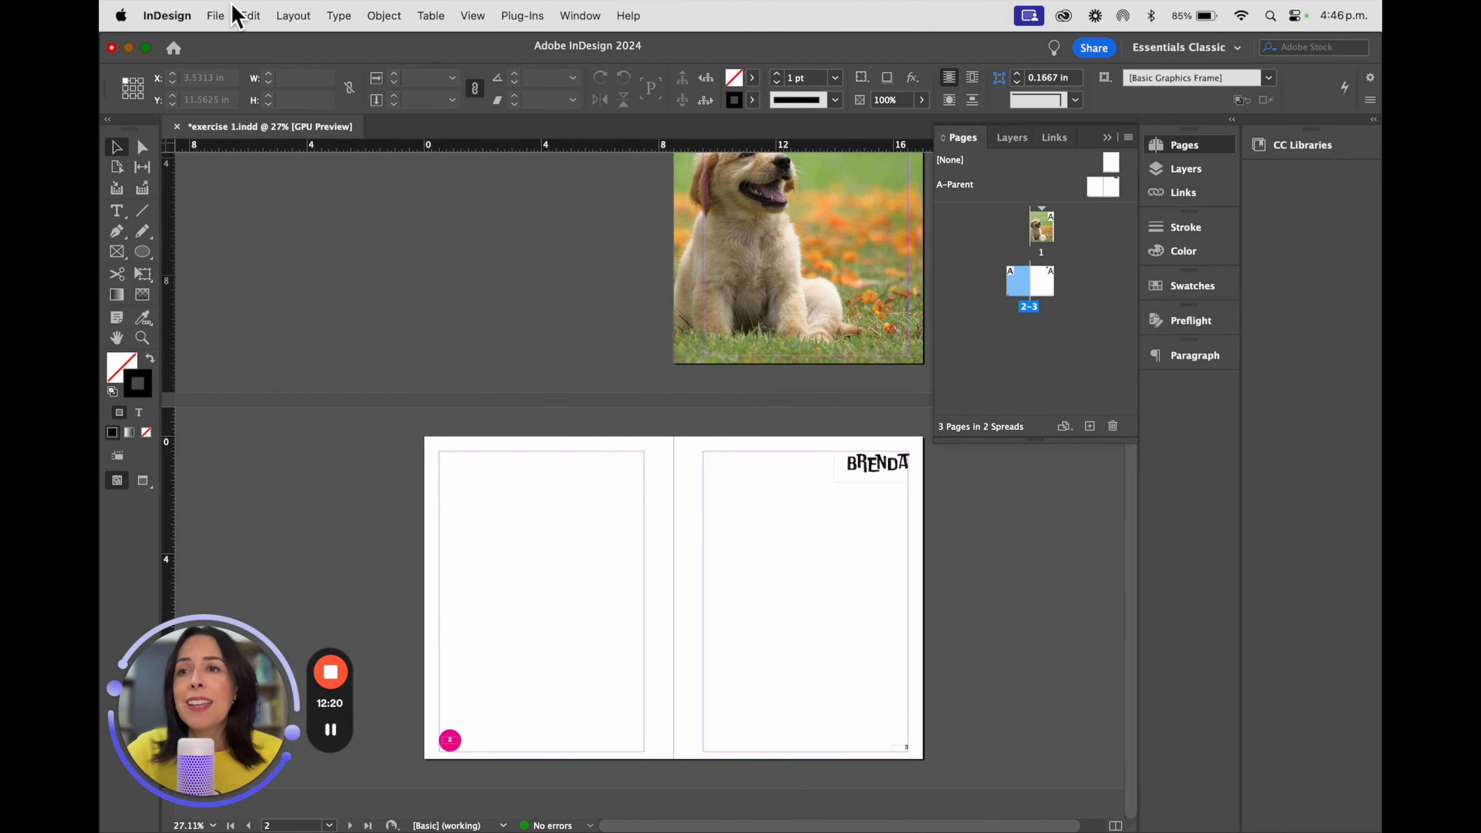
left_click(216, 16)
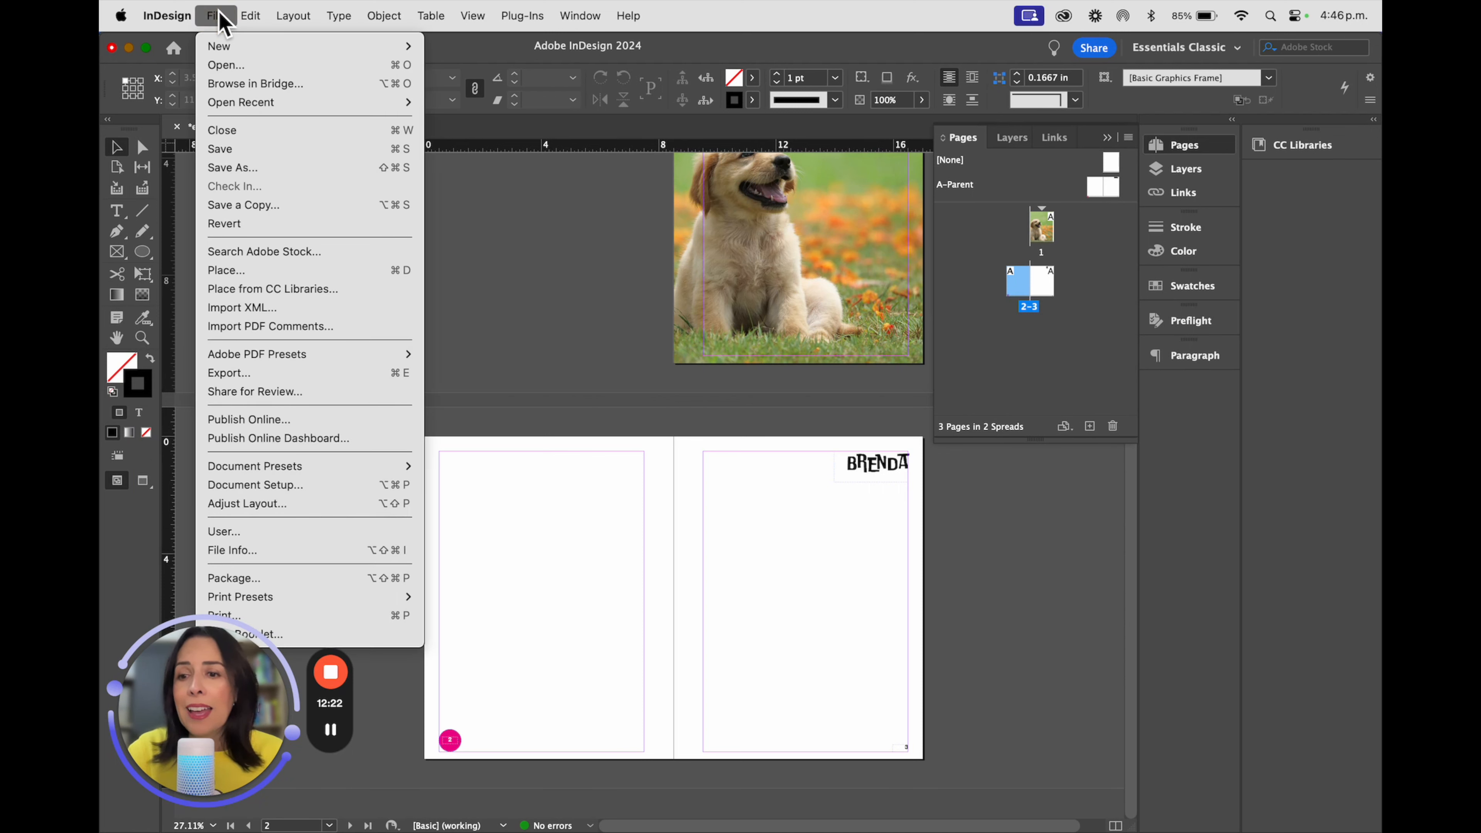
left_click(324, 484)
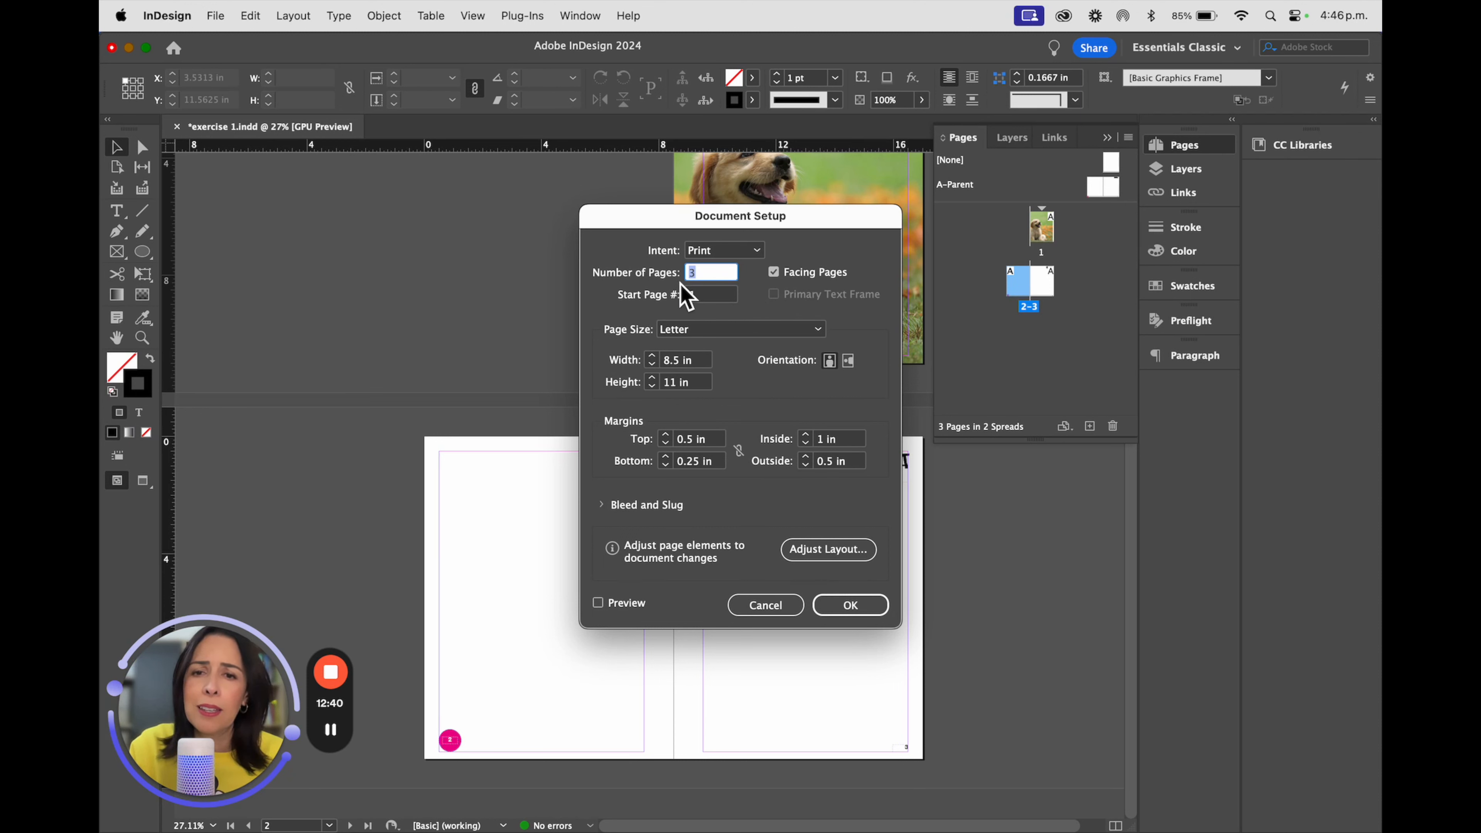
left_click(717, 281)
double_click(716, 281)
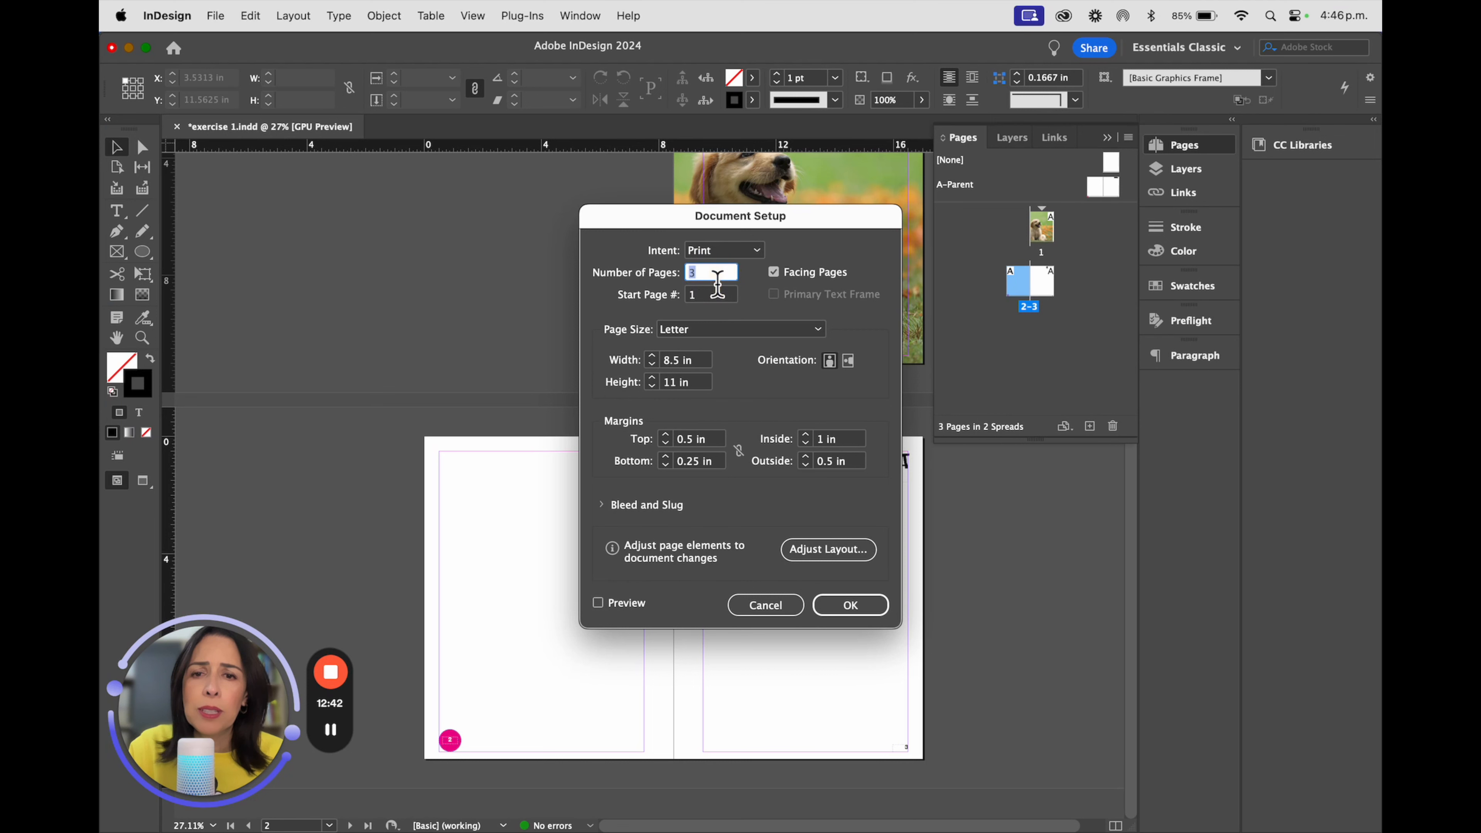
type("12")
key("Return")
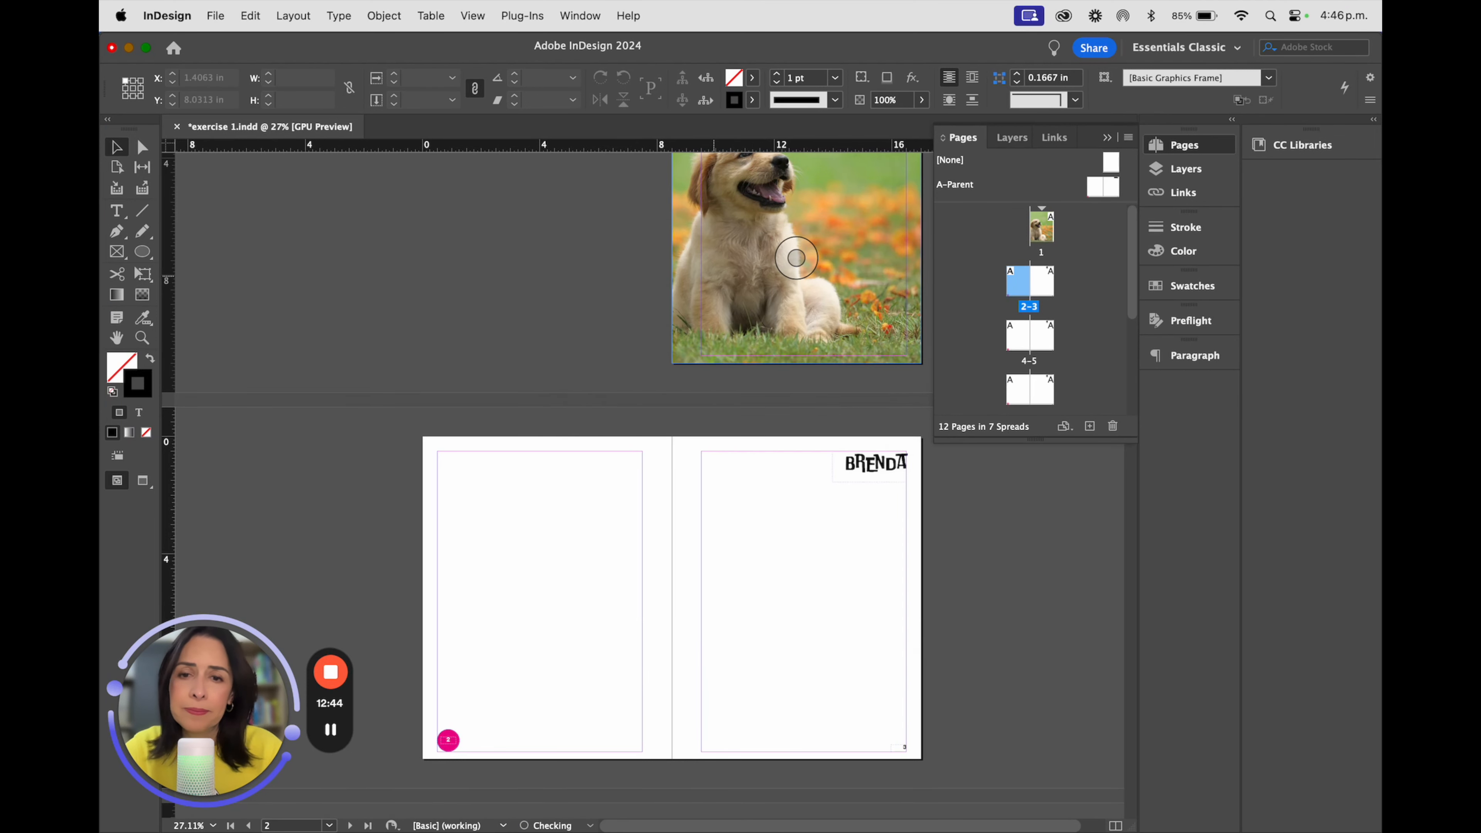
Examine the spreads from page 4 onward for the page numbers, magenta circle and name text repeated from A-Parent.
double_click(1022, 343)
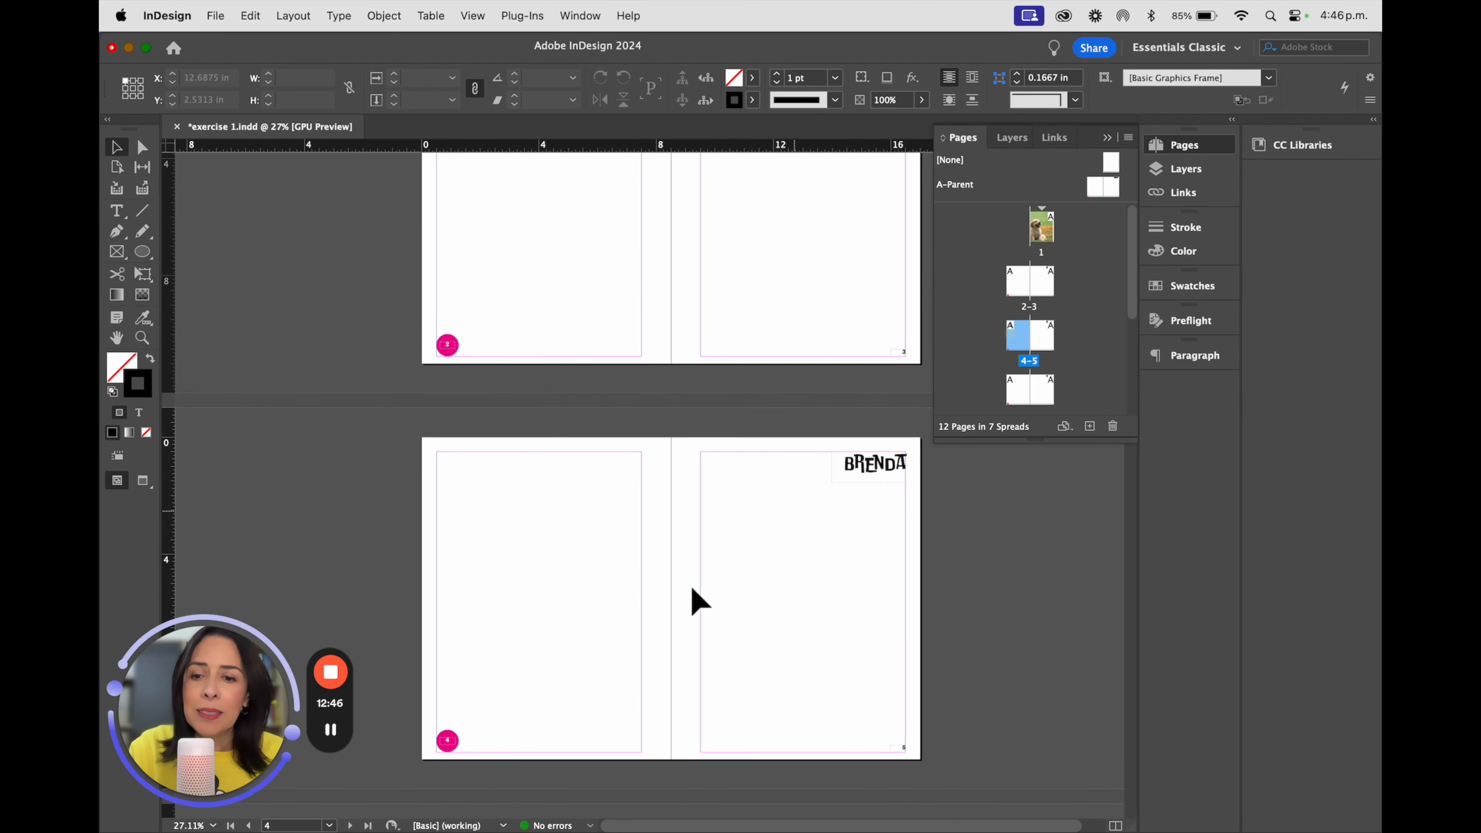
scroll(559, 648, "down", 2)
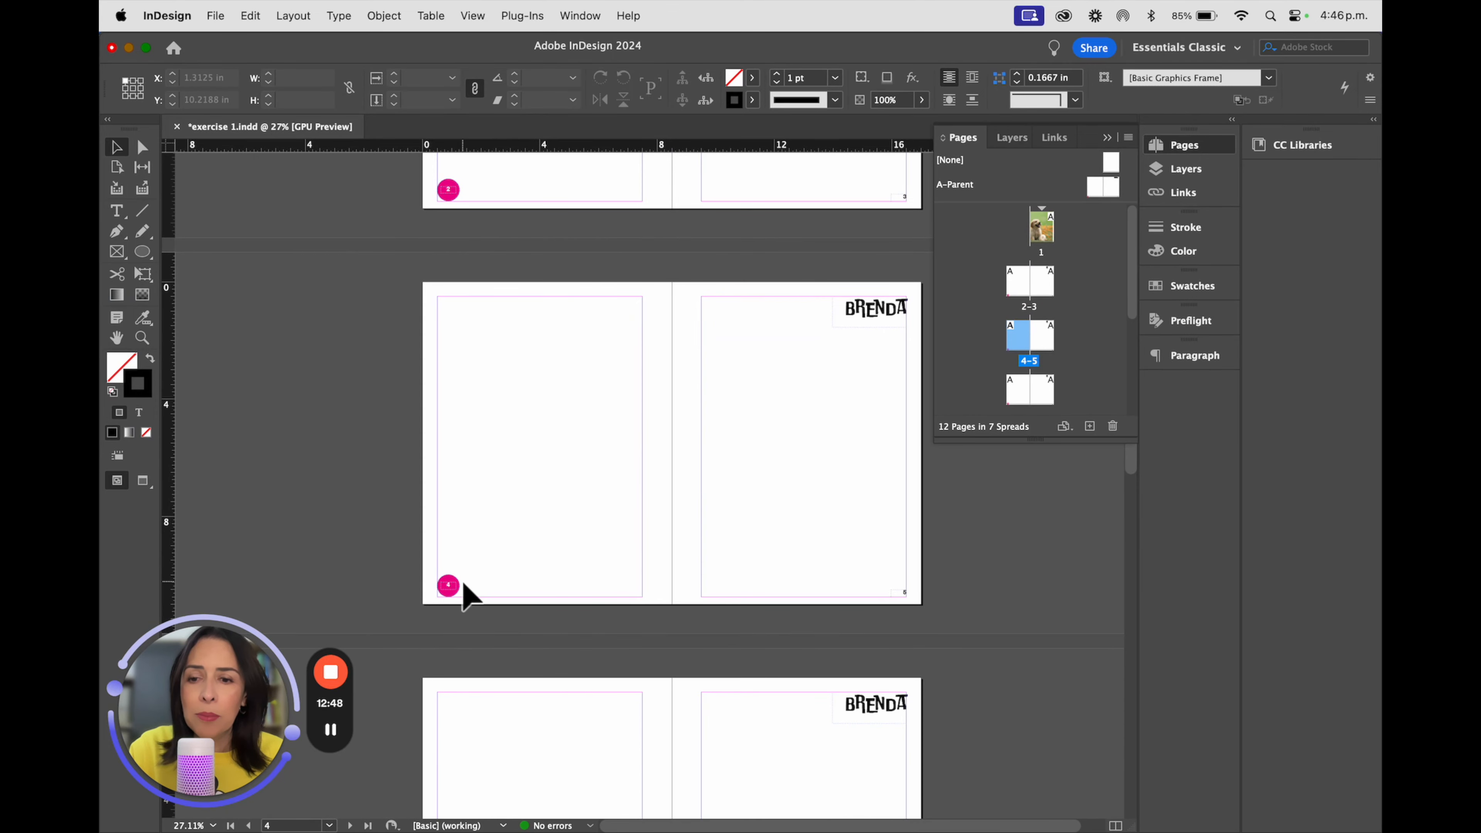
left_click(482, 577)
mouse_move(482, 575)
left_mouse_down()
mouse_move(628, 616)
mouse_move(492, 566)
left_mouse_up()
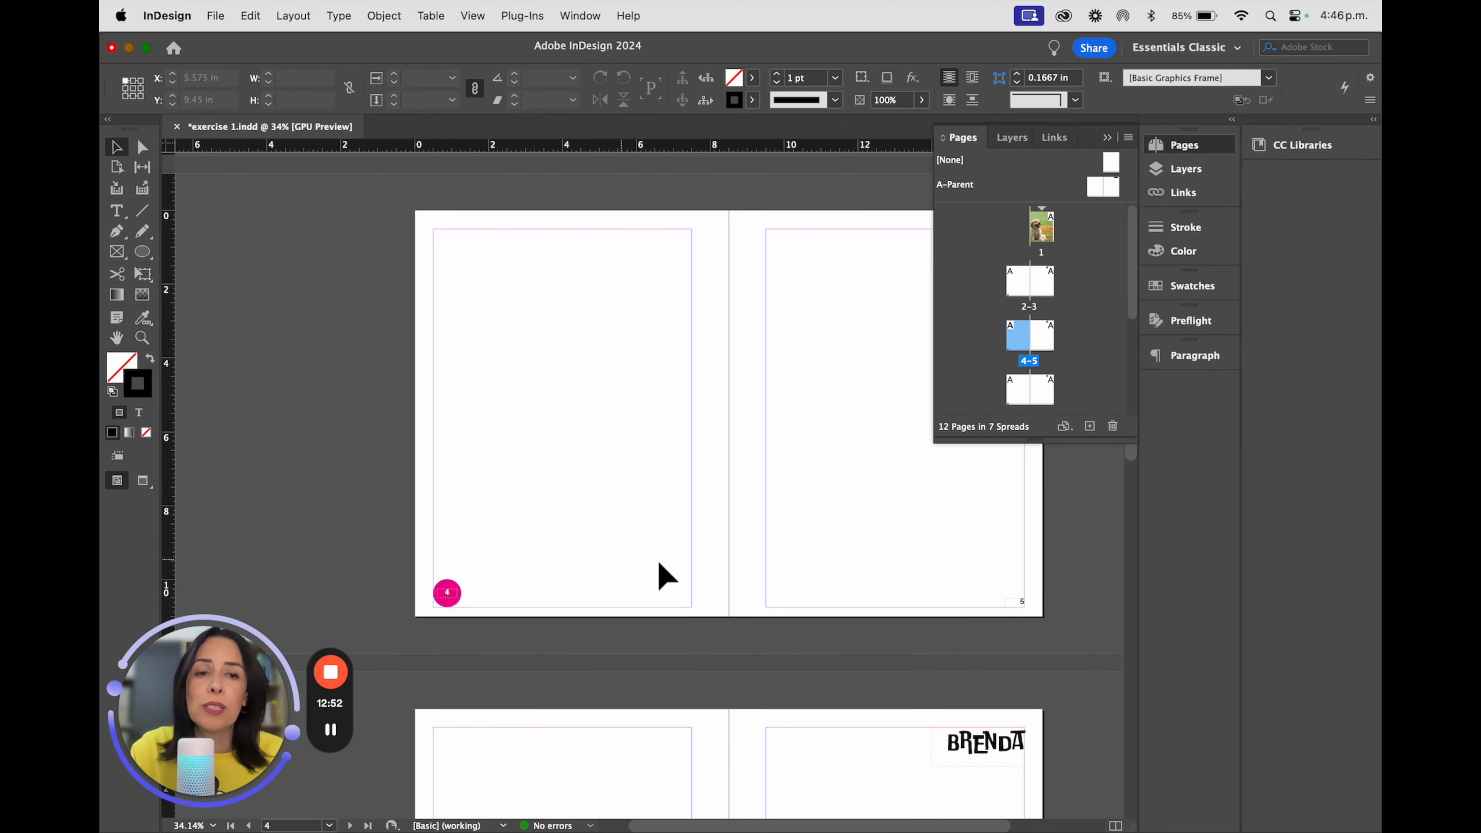
scroll(774, 586, "down", 4)
scroll(762, 638, "down", 15)
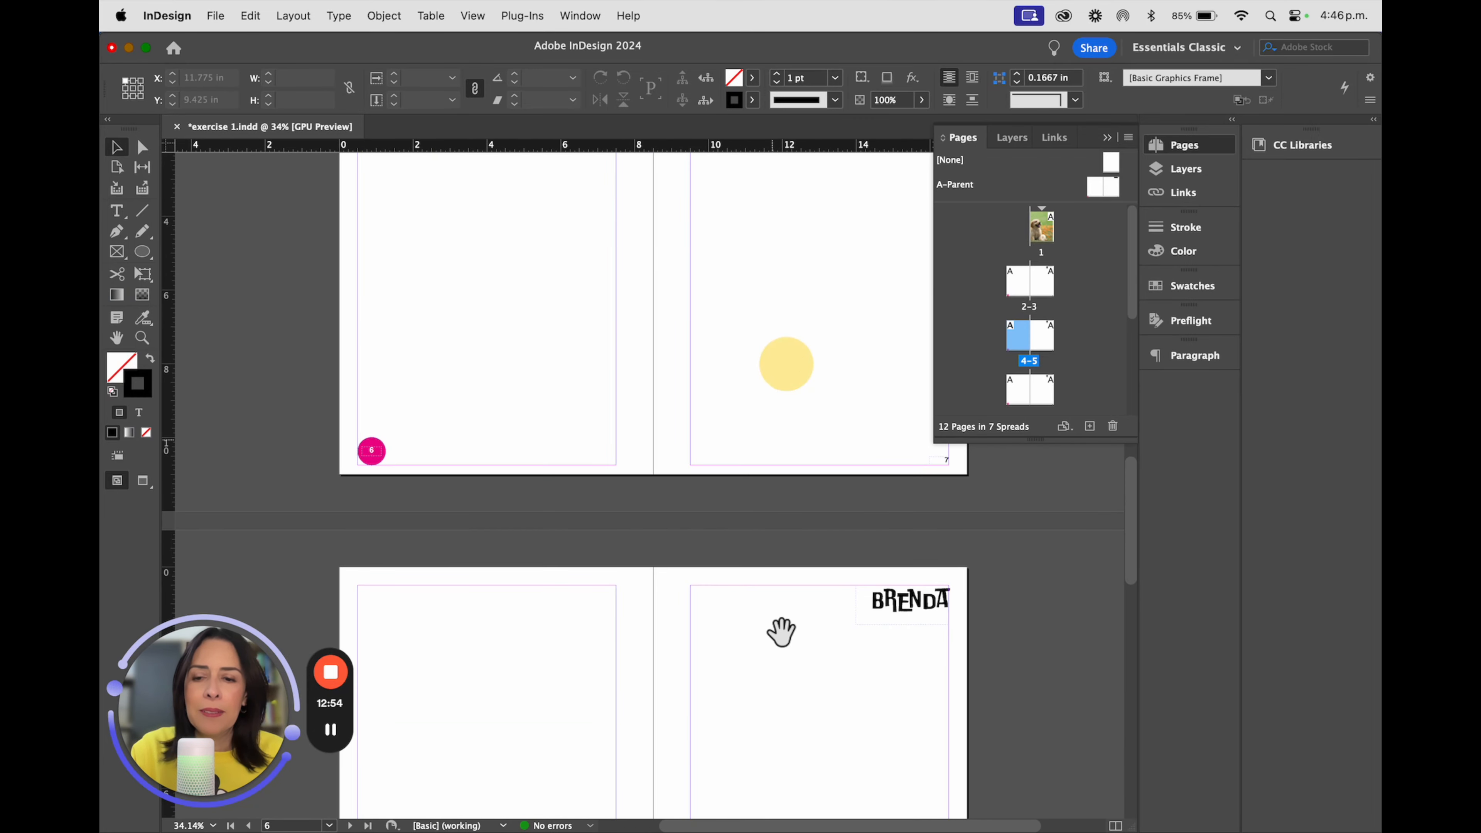
scroll(793, 452, "down", 6)
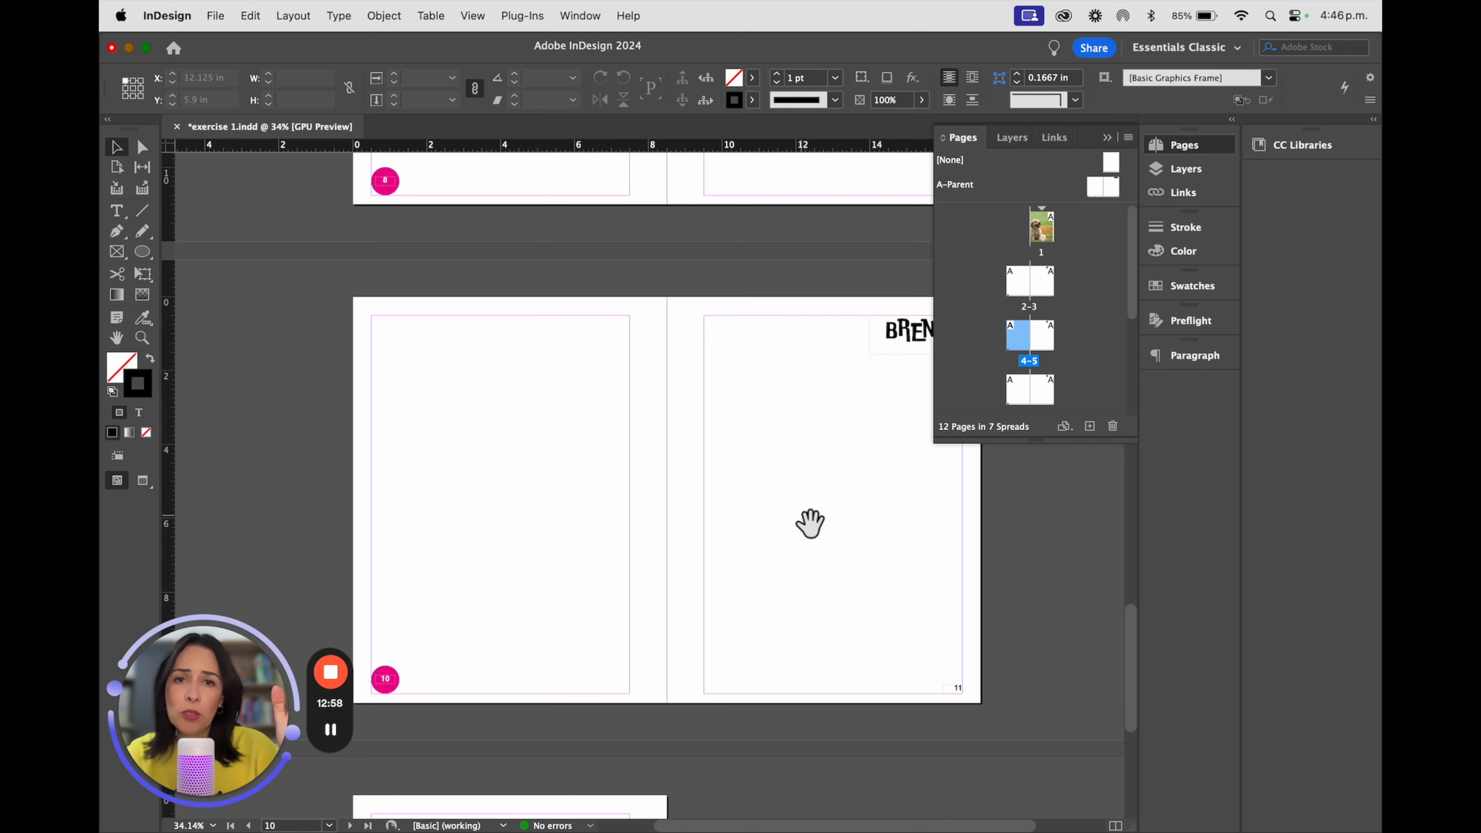
scroll(787, 629, "up", 9)
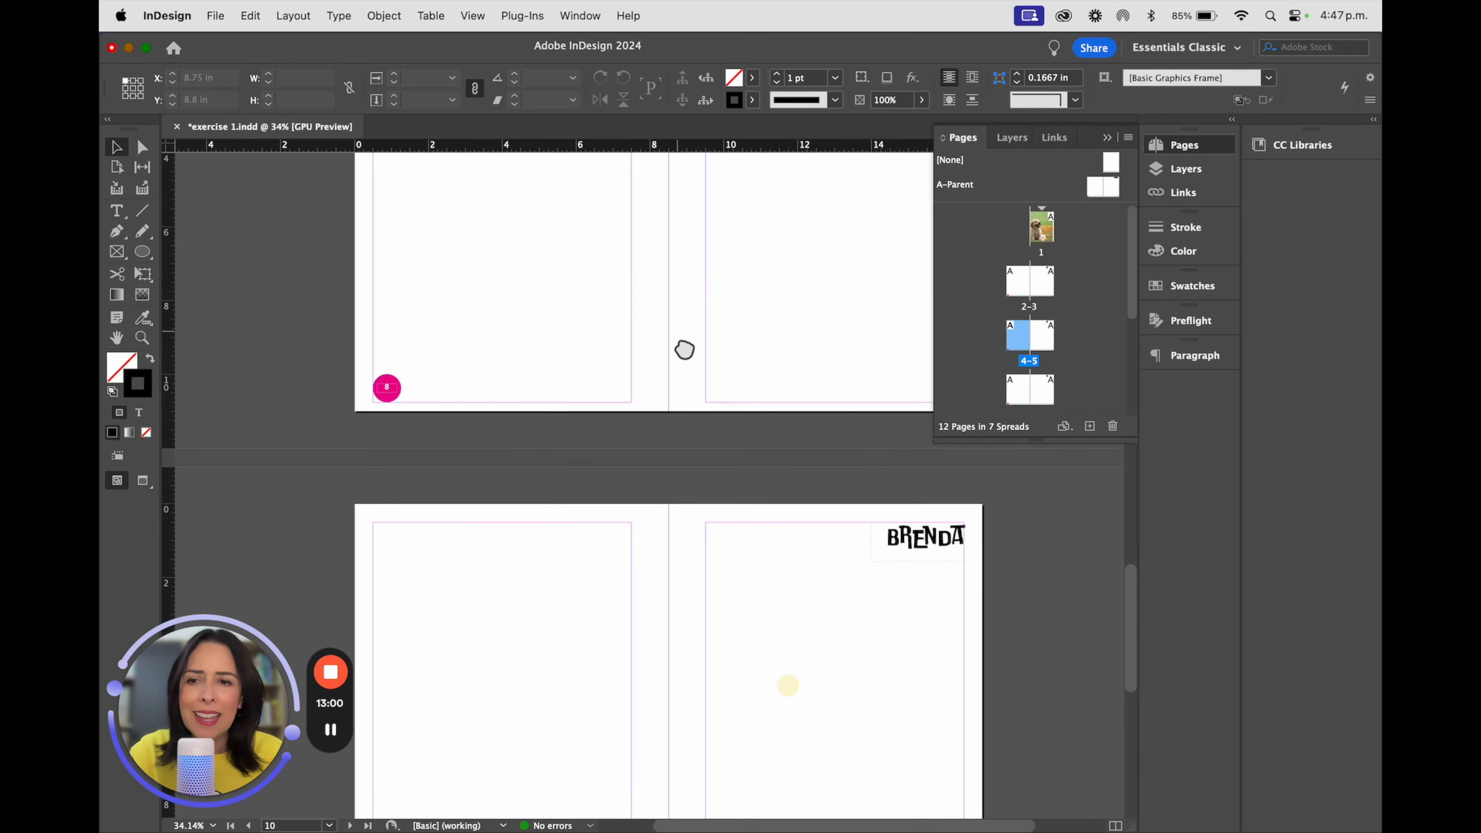
scroll(610, 598, "right", 2)
left_click(496, 595)
left_click_drag(513, 588, 607, 479)
mouse_move(446, 523)
left_mouse_down()
mouse_move(572, 561)
mouse_move(472, 515)
left_mouse_up()
left_click_drag(1028, 550, 895, 528)
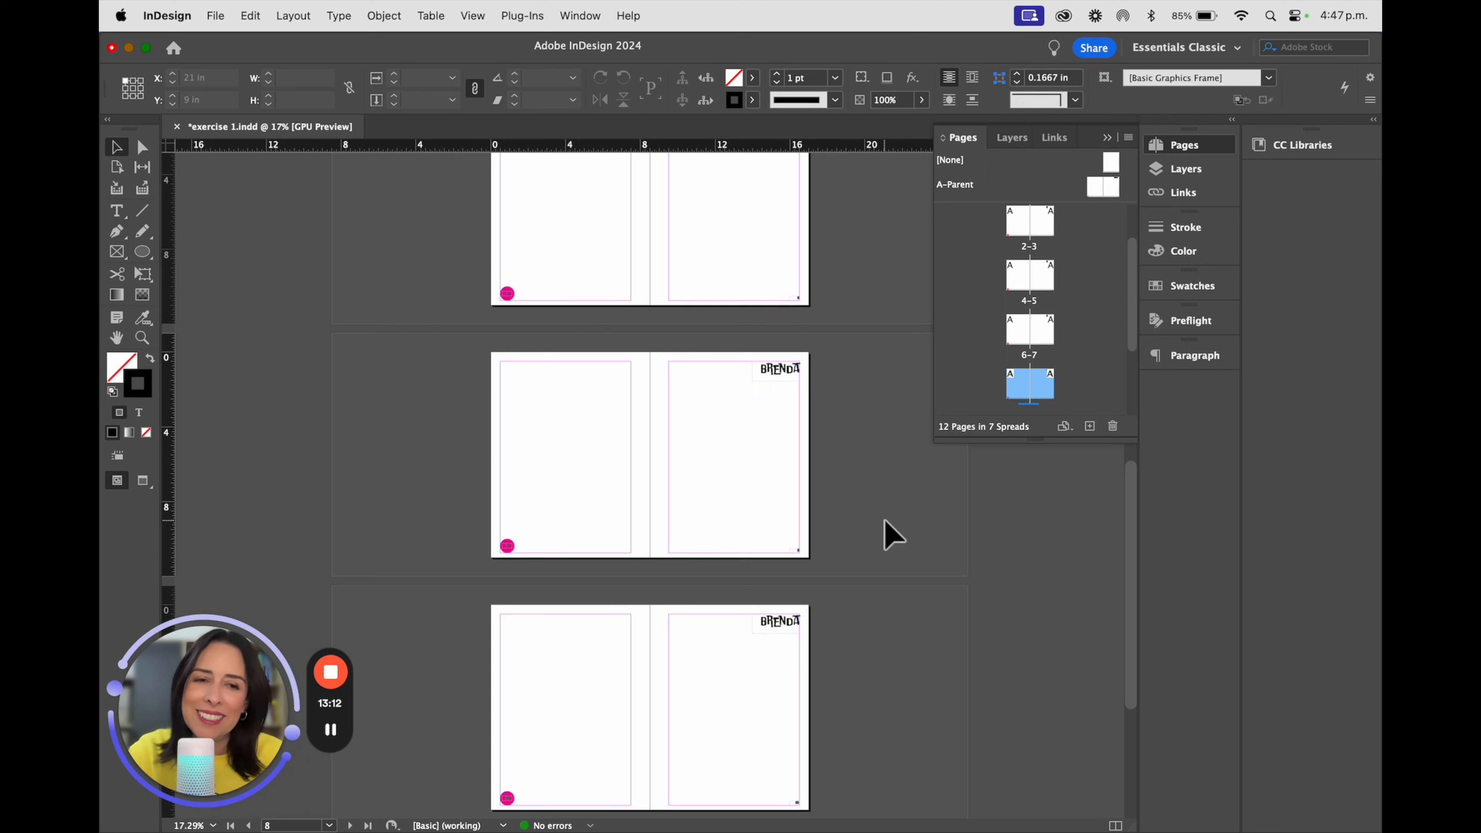
Delete the selected spread of pages 8–9 from the document.
left_click(727, 466)
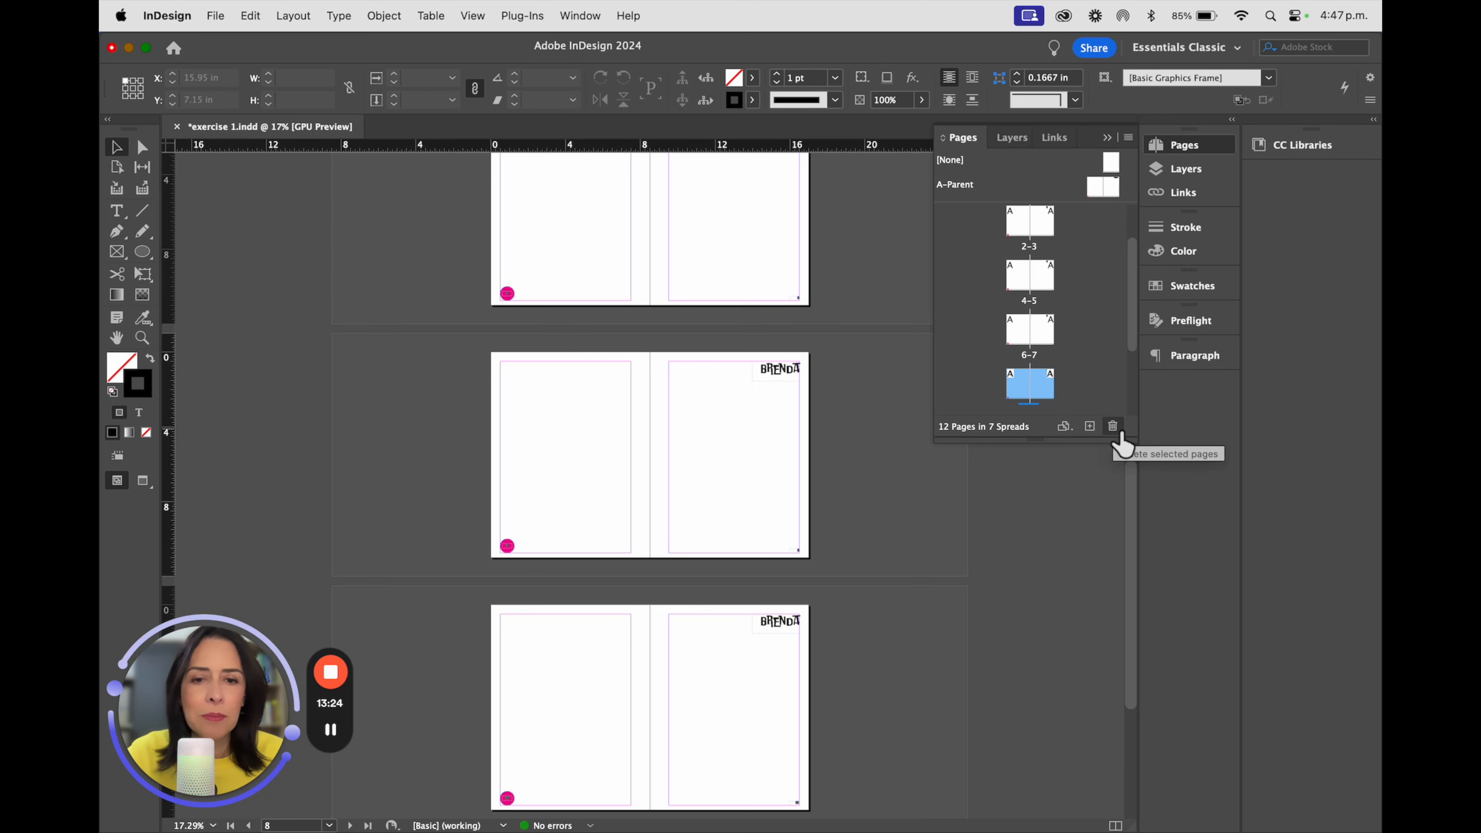
left_click(1115, 429)
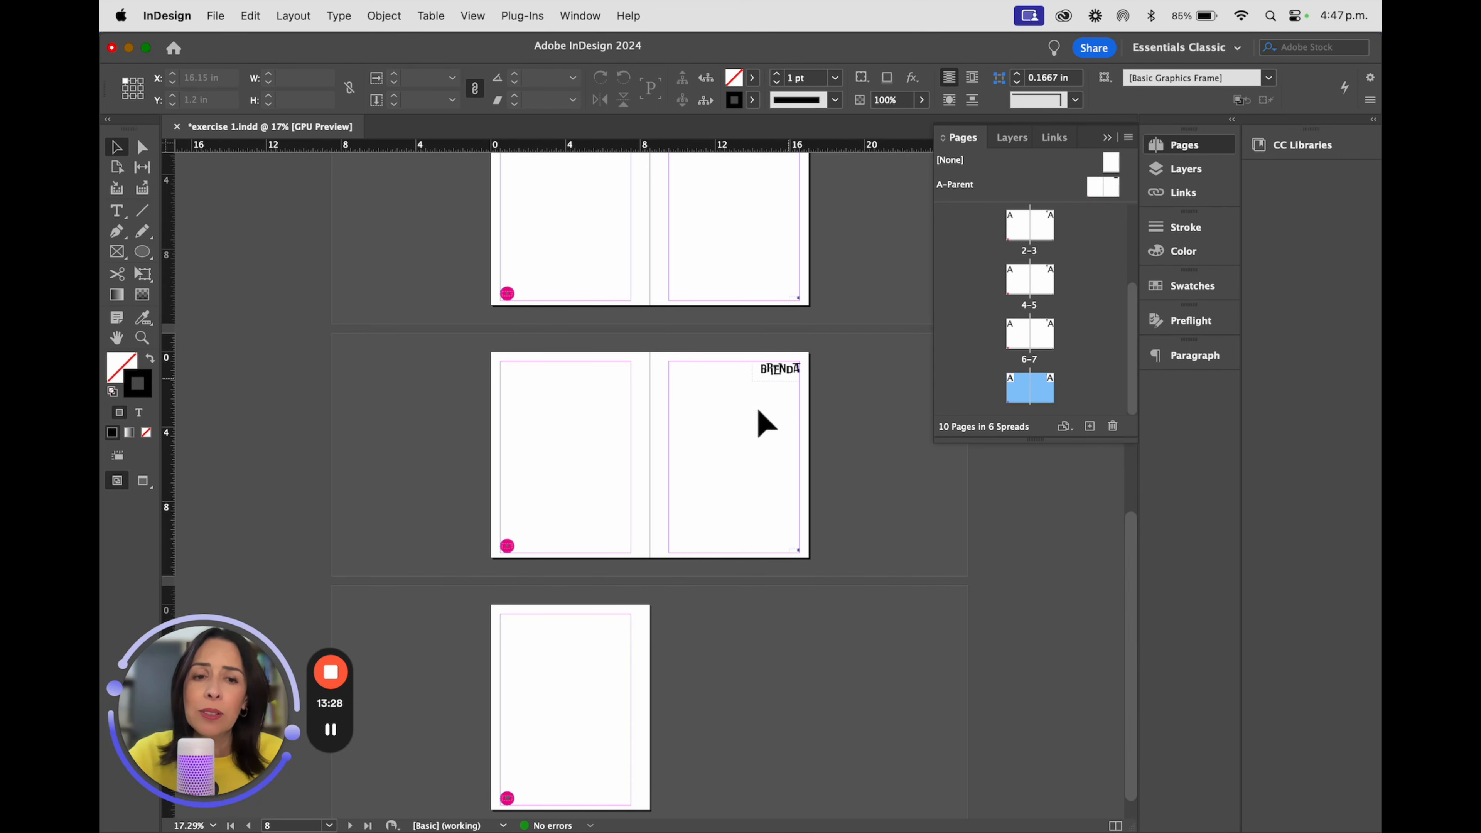
scroll(645, 496, "down", 1)
scroll(1077, 370, "down", 2)
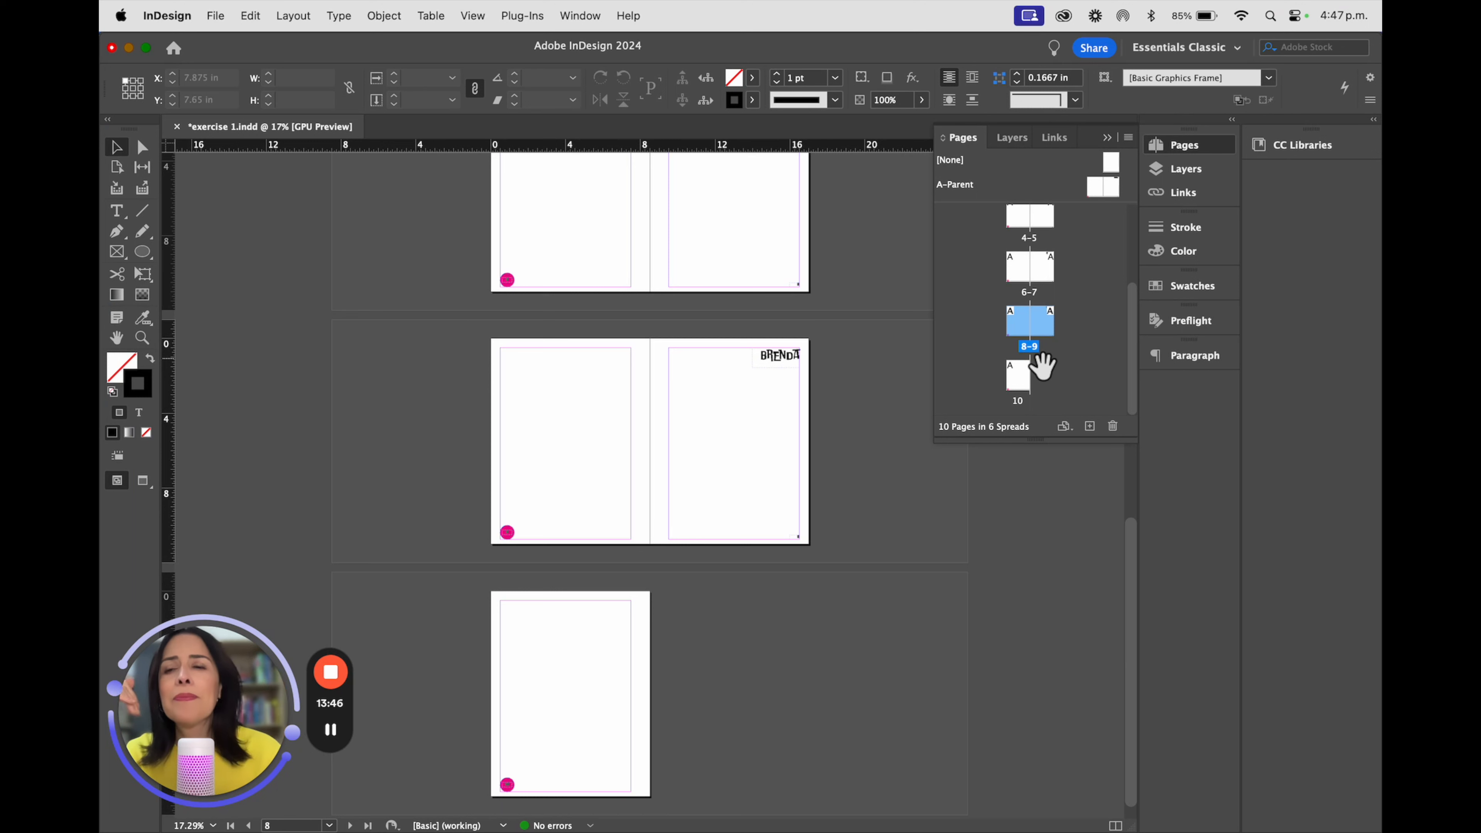
Delete the single last page, page 10, with the Delete Pages command.
left_click(312, 15)
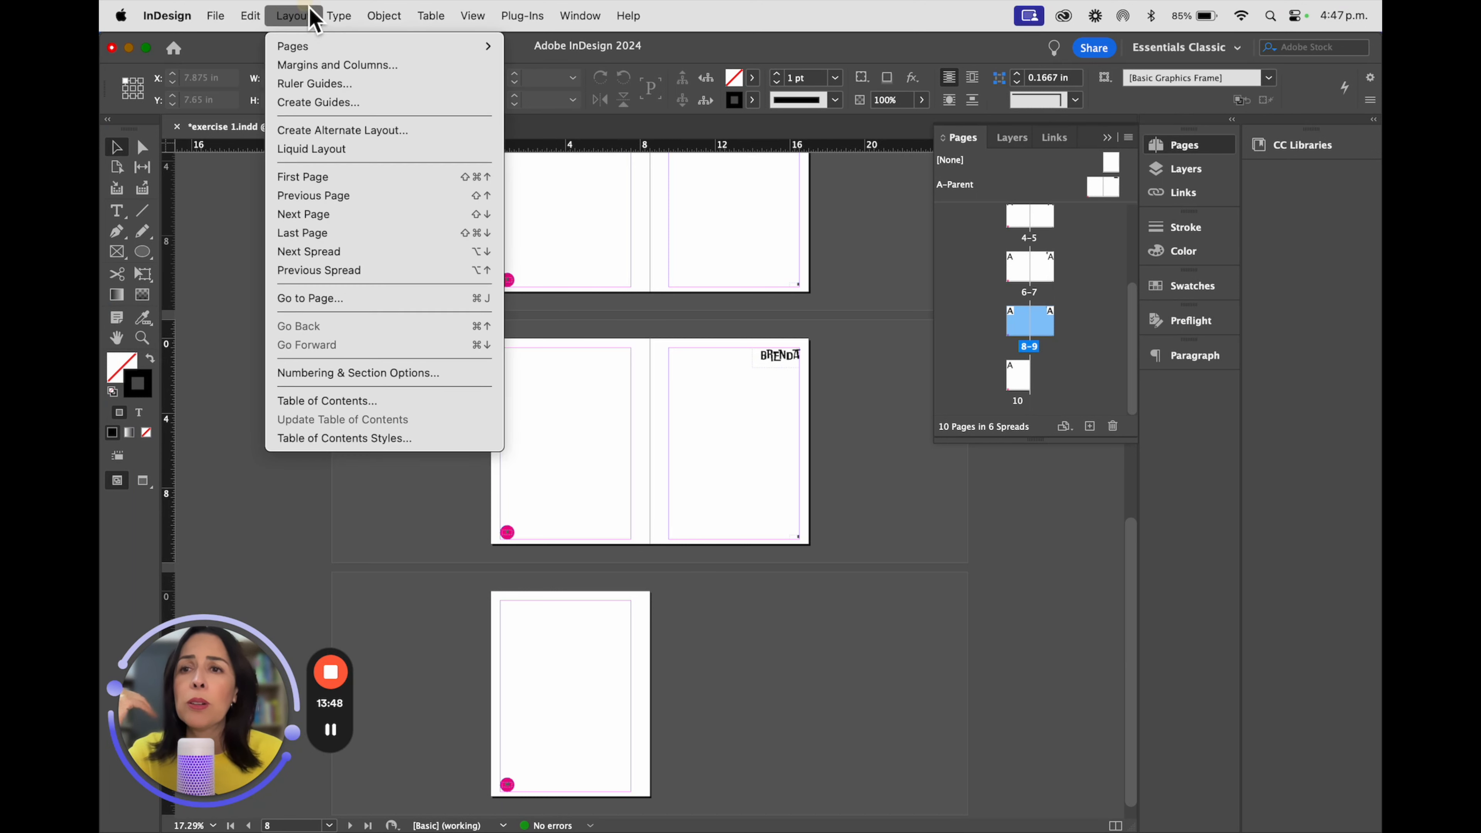
left_click(309, 18)
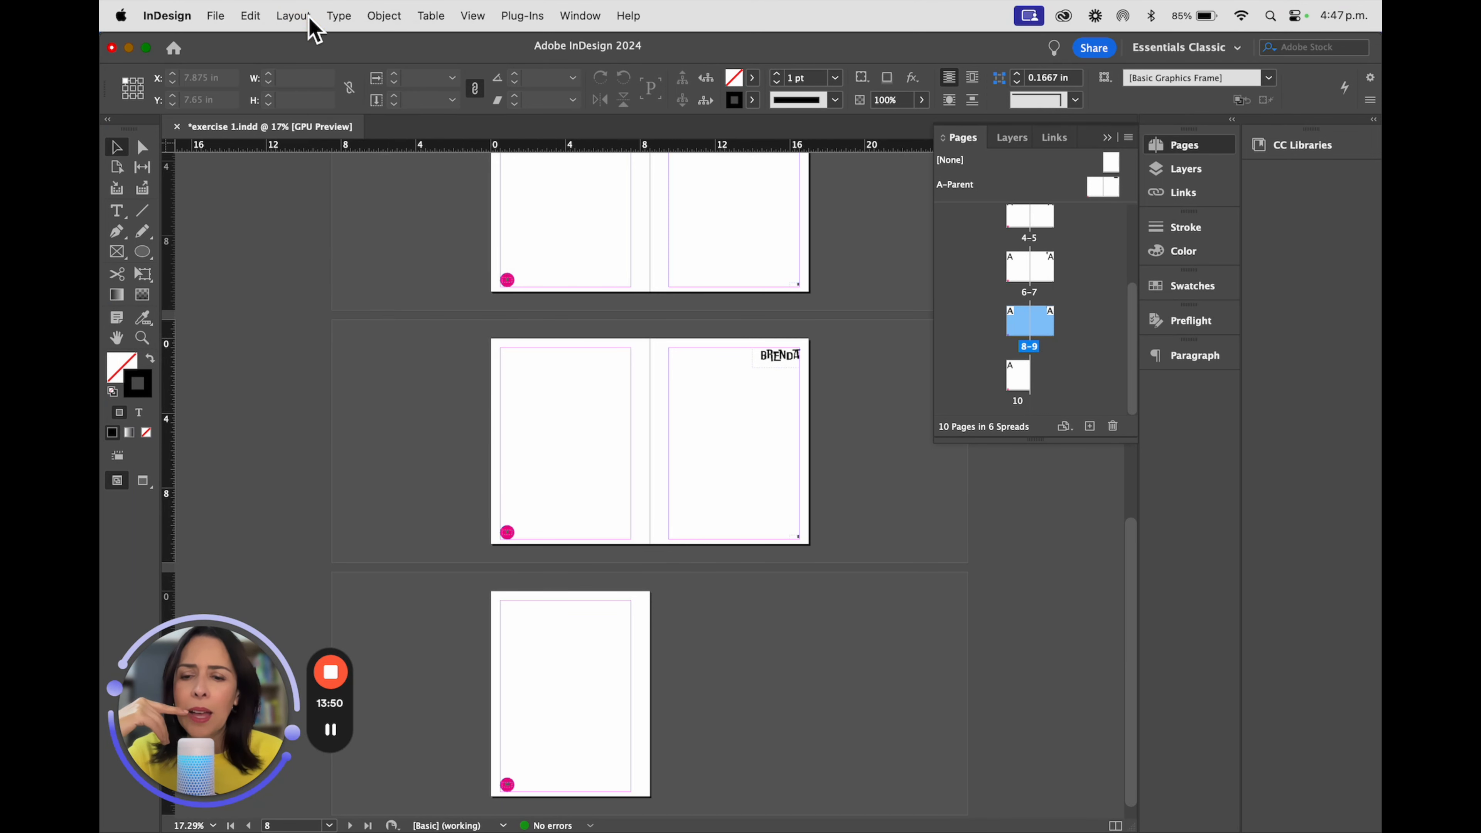
left_click(582, 682)
scroll(557, 698, "down", 1)
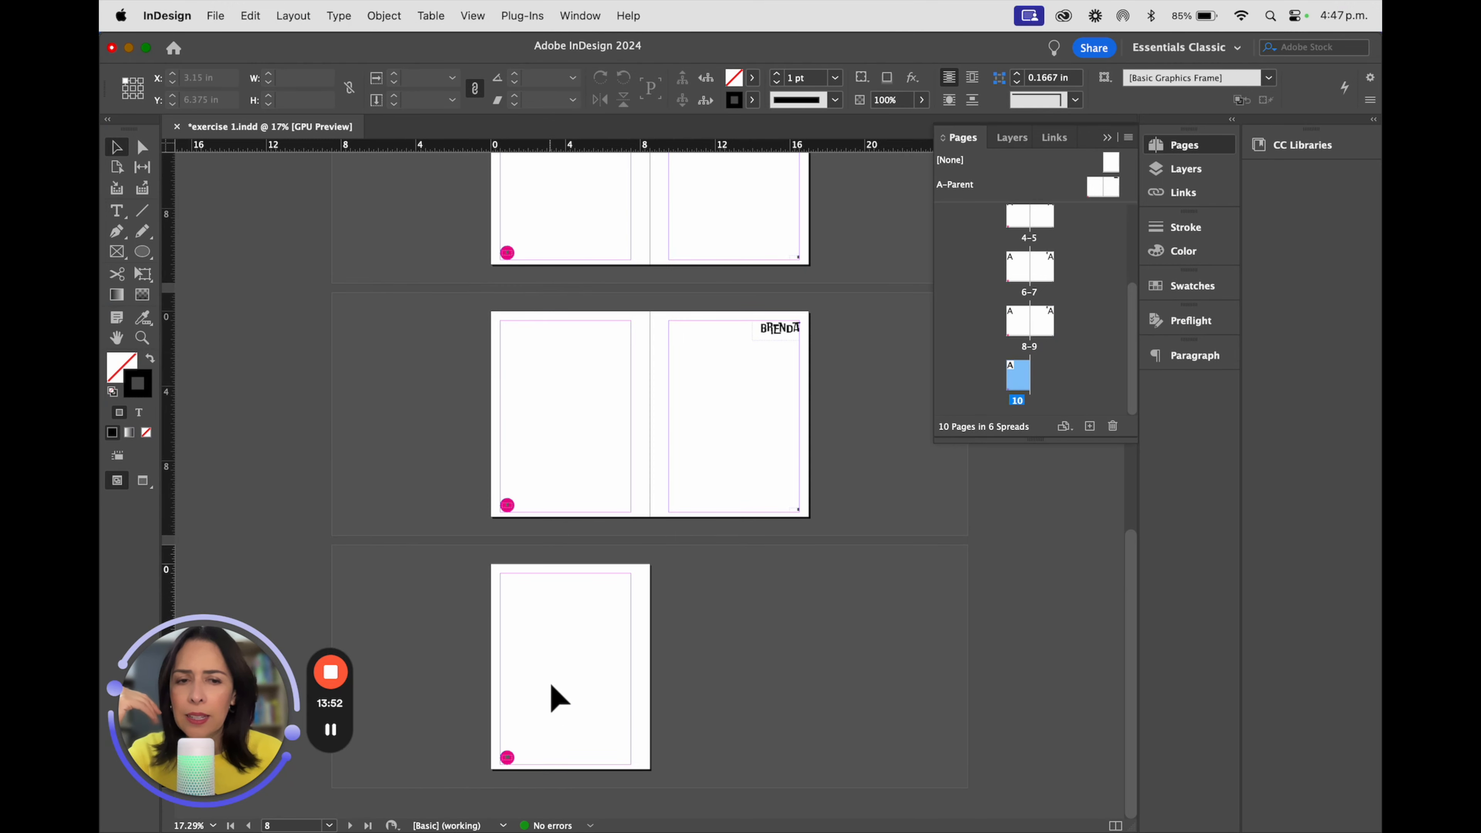
left_click(294, 15)
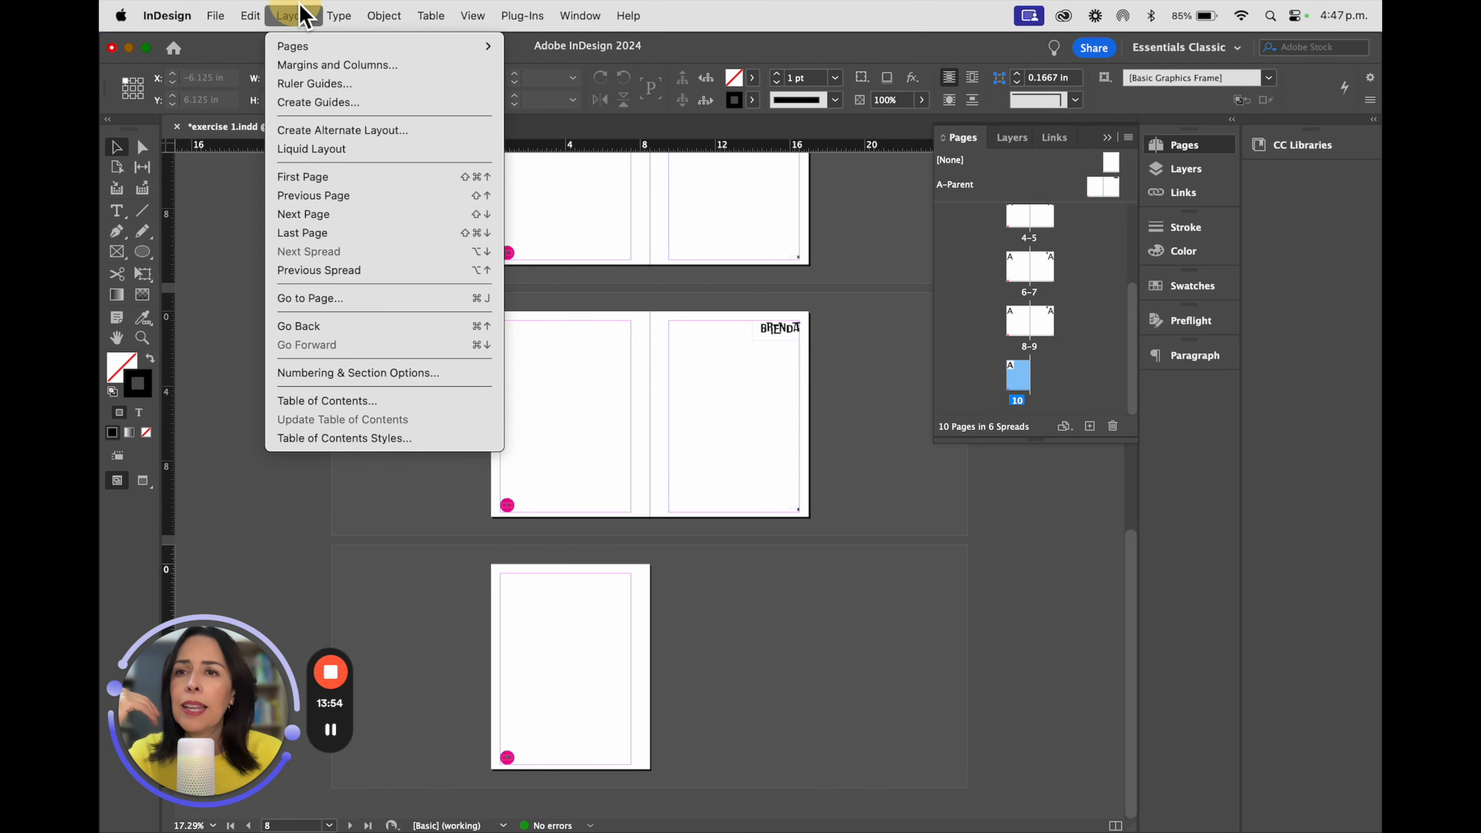
mouse_move(310, 51)
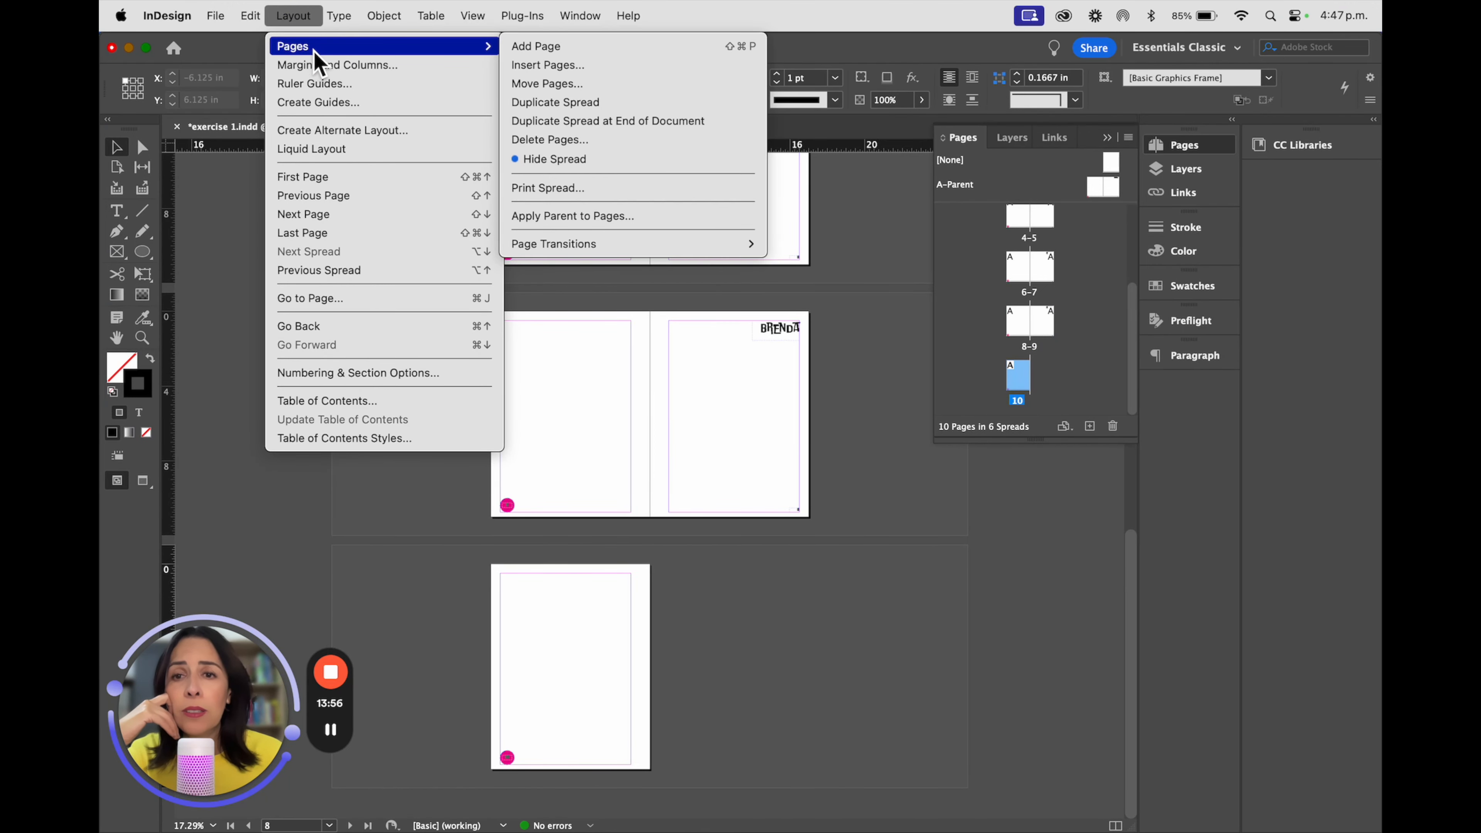
left_click(579, 140)
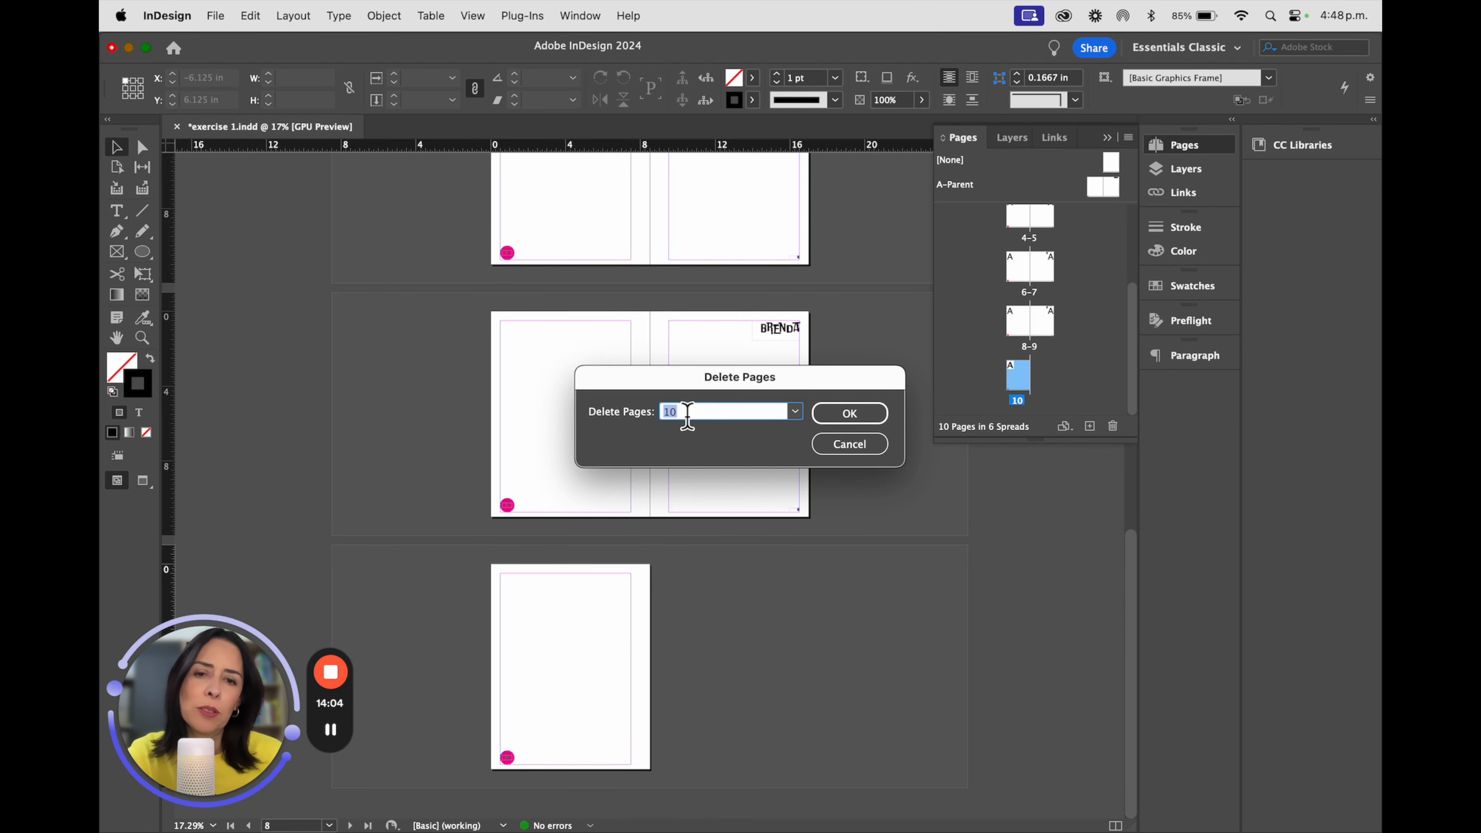
left_click(847, 414)
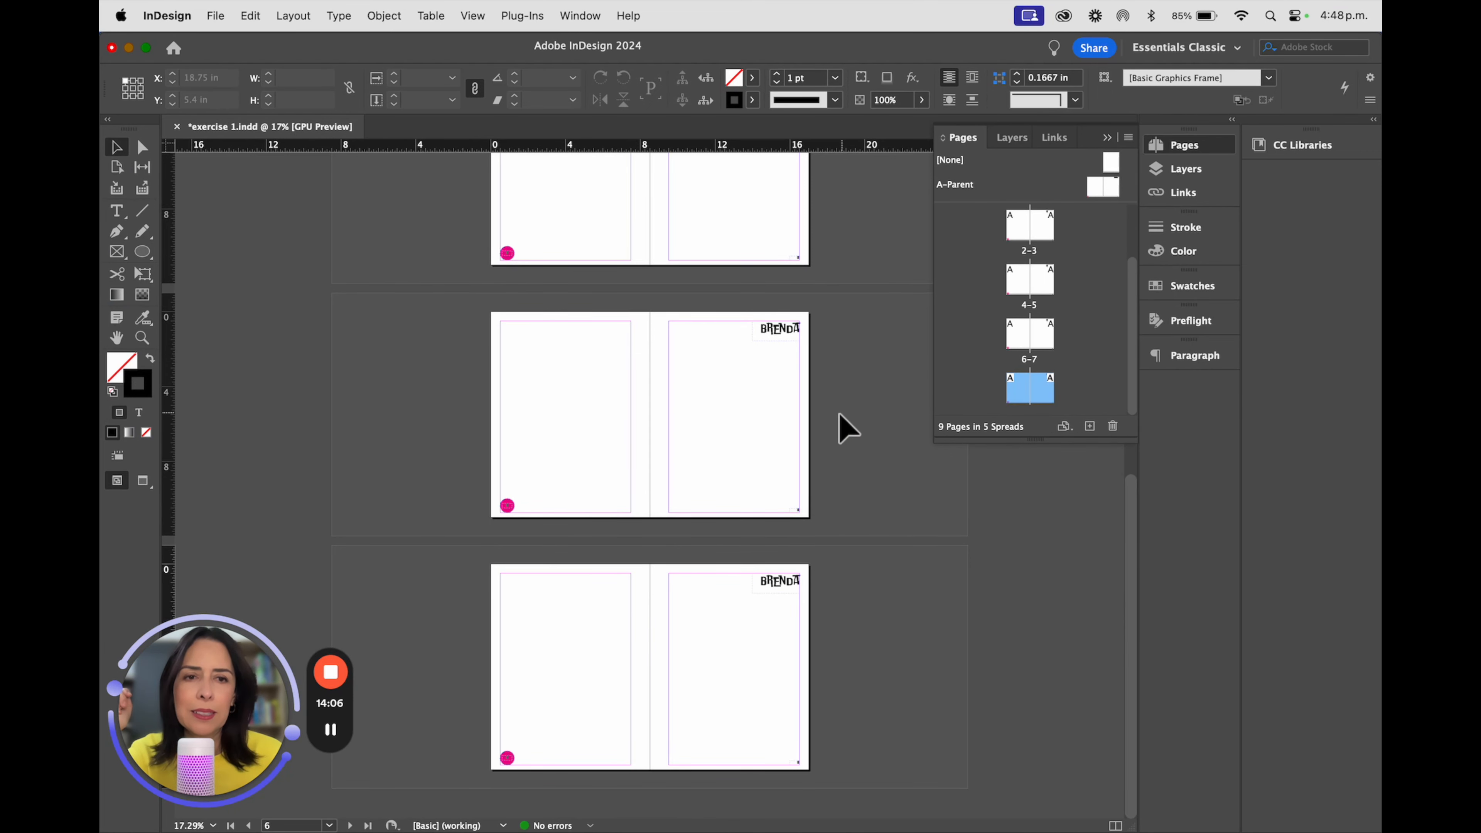
scroll(738, 432, "up", 2)
scroll(741, 433, "up", 4)
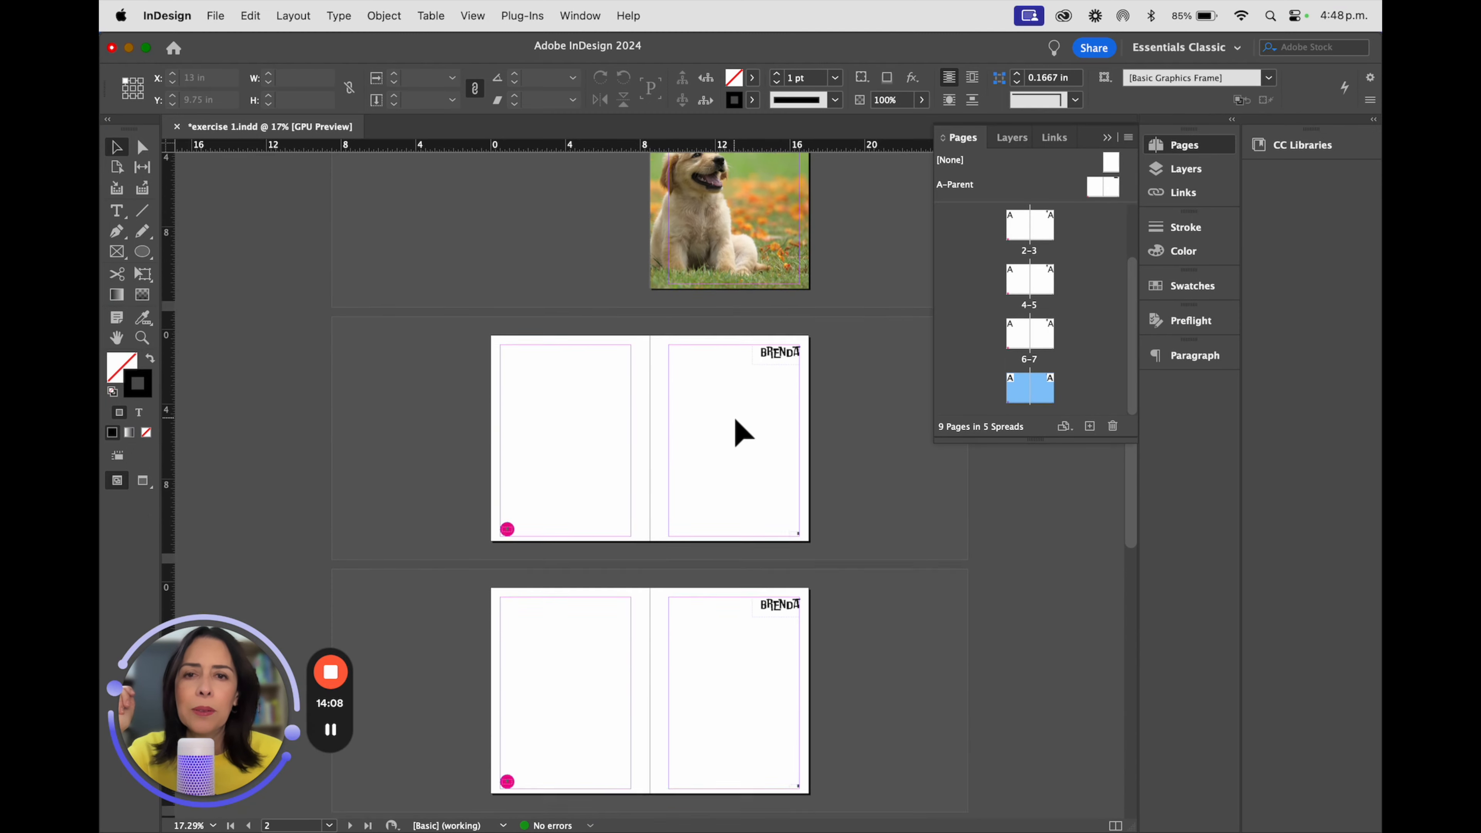
scroll(682, 654, "down", 3)
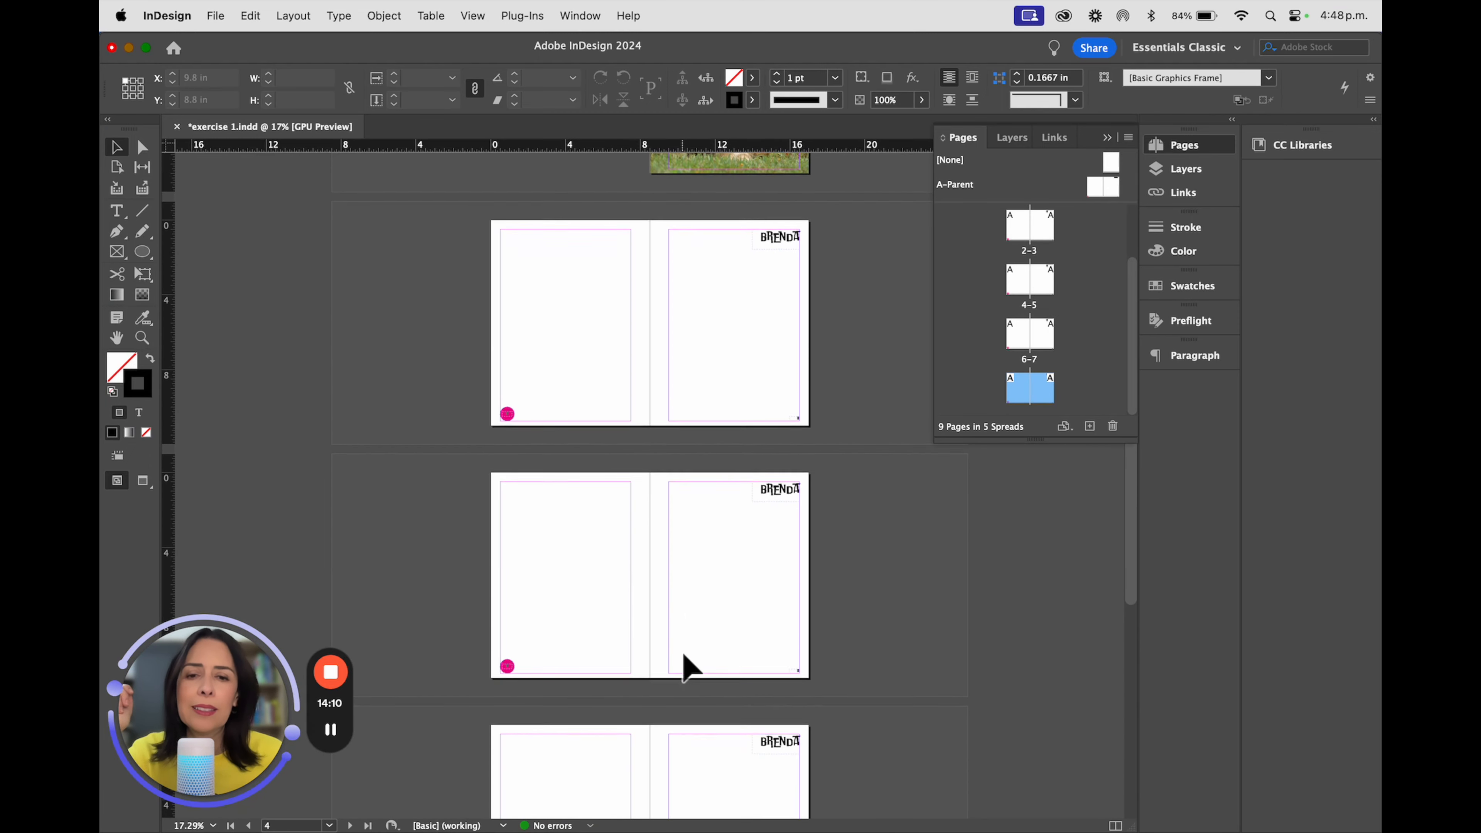